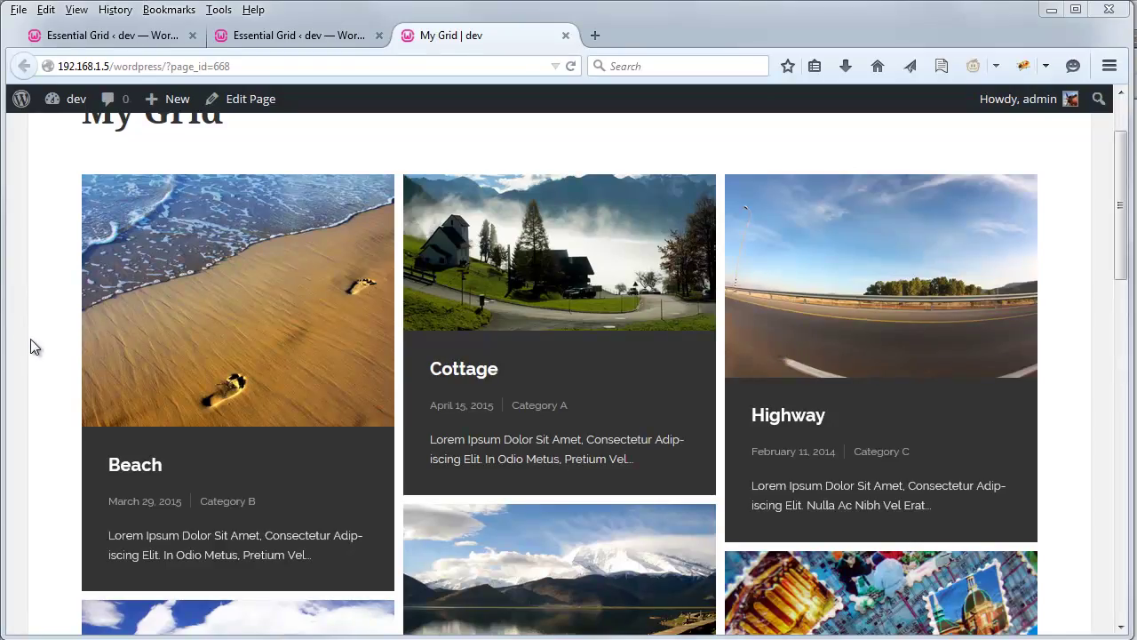
# Step: Scroll through the front-end My Grid page to review the grid
pyautogui.scroll(2, 36, 355)
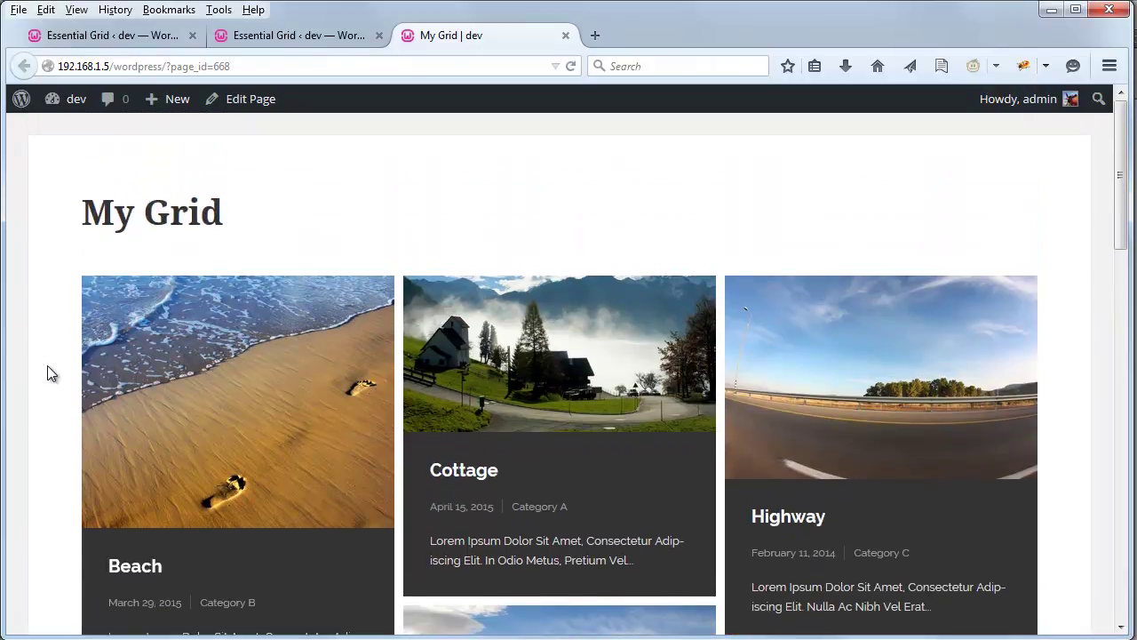
pyautogui.scroll(-8, 49, 371)
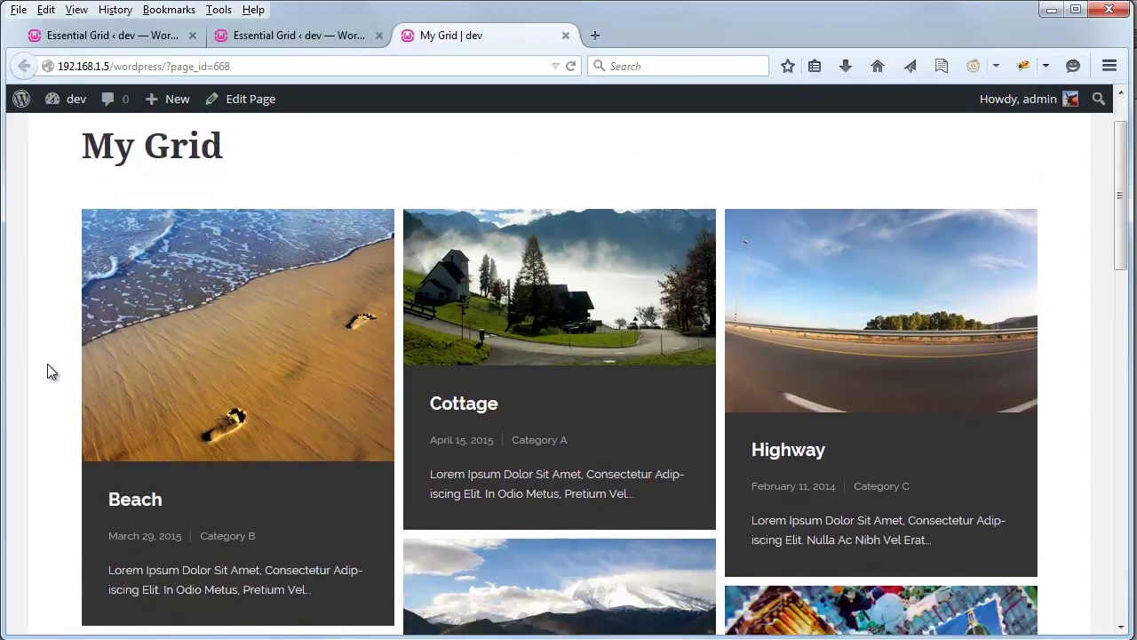
pyautogui.scroll(7, 48, 371)
pyautogui.scroll(2, 48, 371)
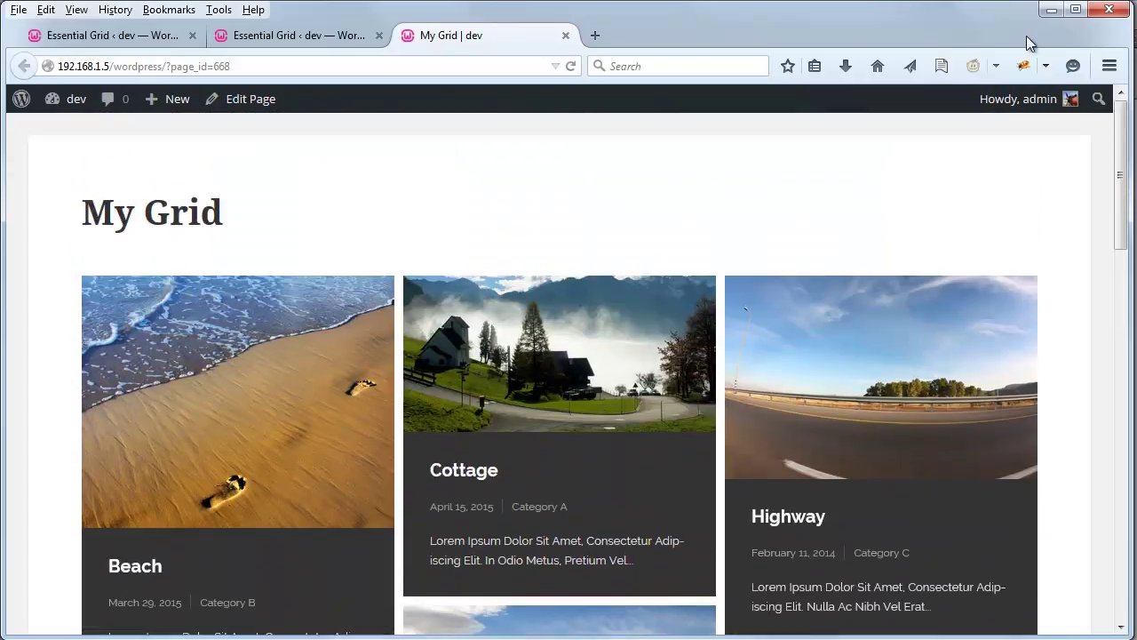
# Step: Enable Greasemonkey user scripts, then reload and scroll through the My Grid page
pyautogui.click(996, 65)
pyautogui.click(993, 94)
pyautogui.click(571, 67)
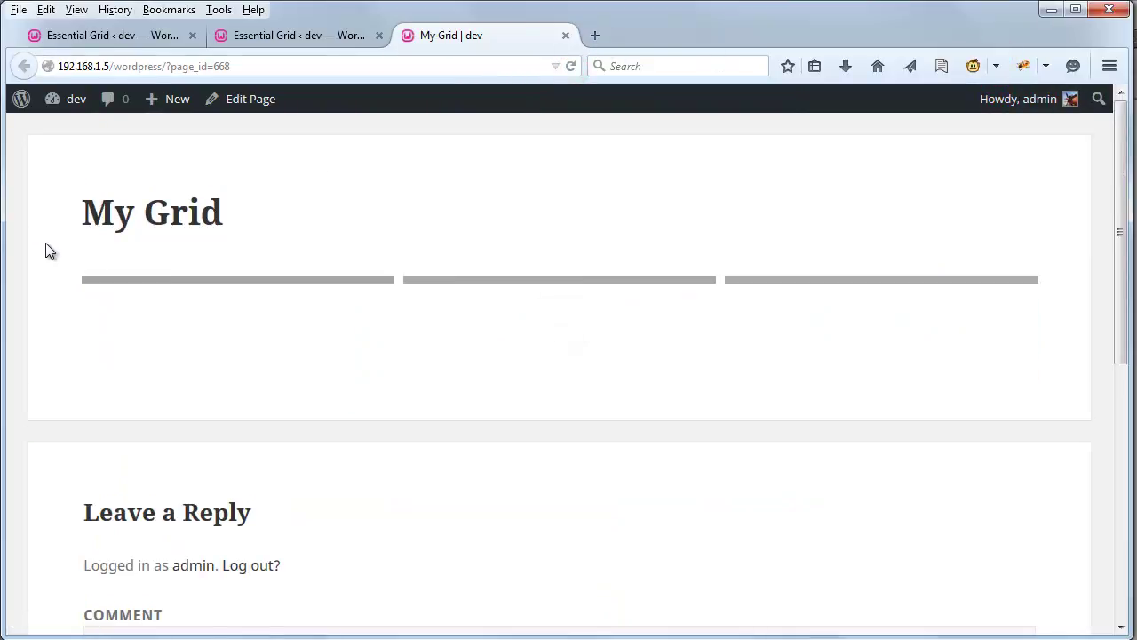
pyautogui.scroll(-3, 38, 284)
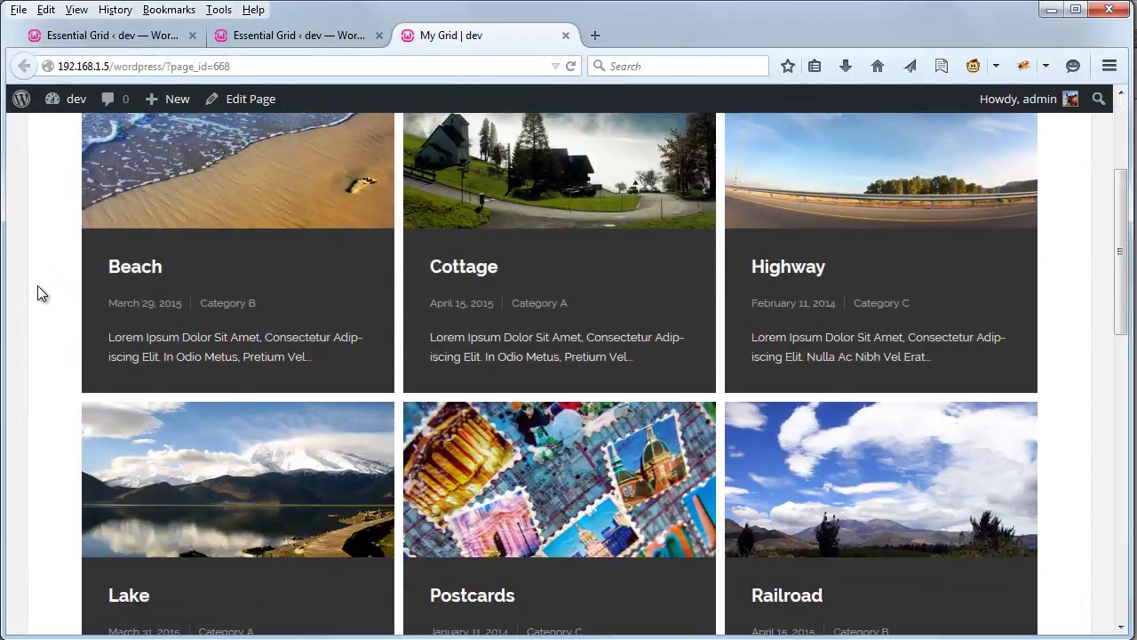
pyautogui.scroll(2, 34, 283)
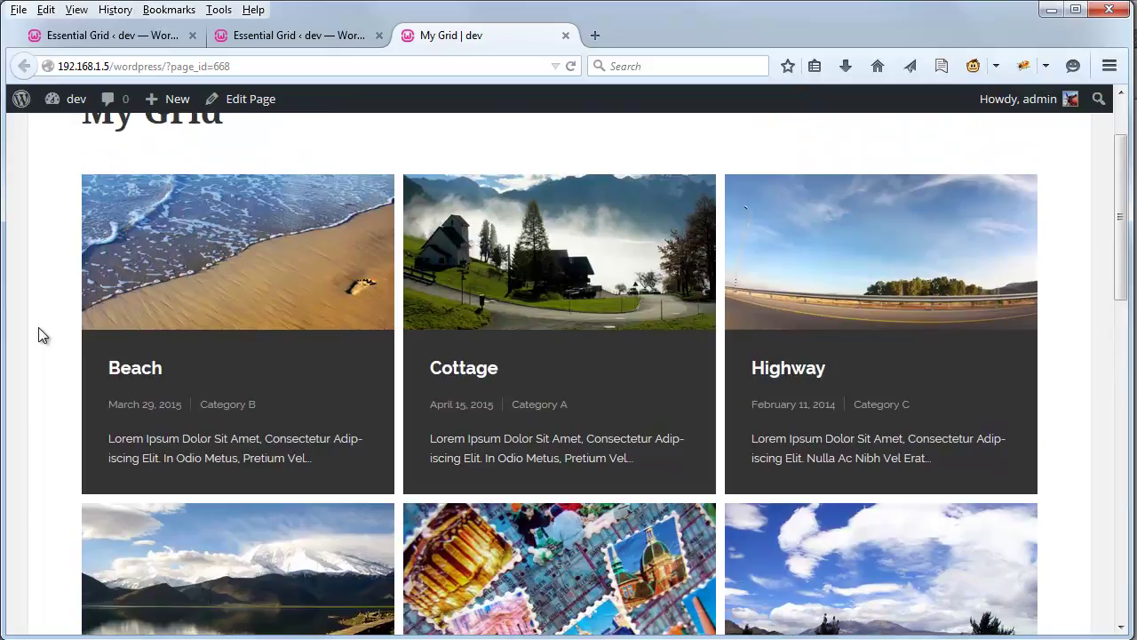
pyautogui.scroll(-2, 39, 337)
pyautogui.scroll(1, 39, 336)
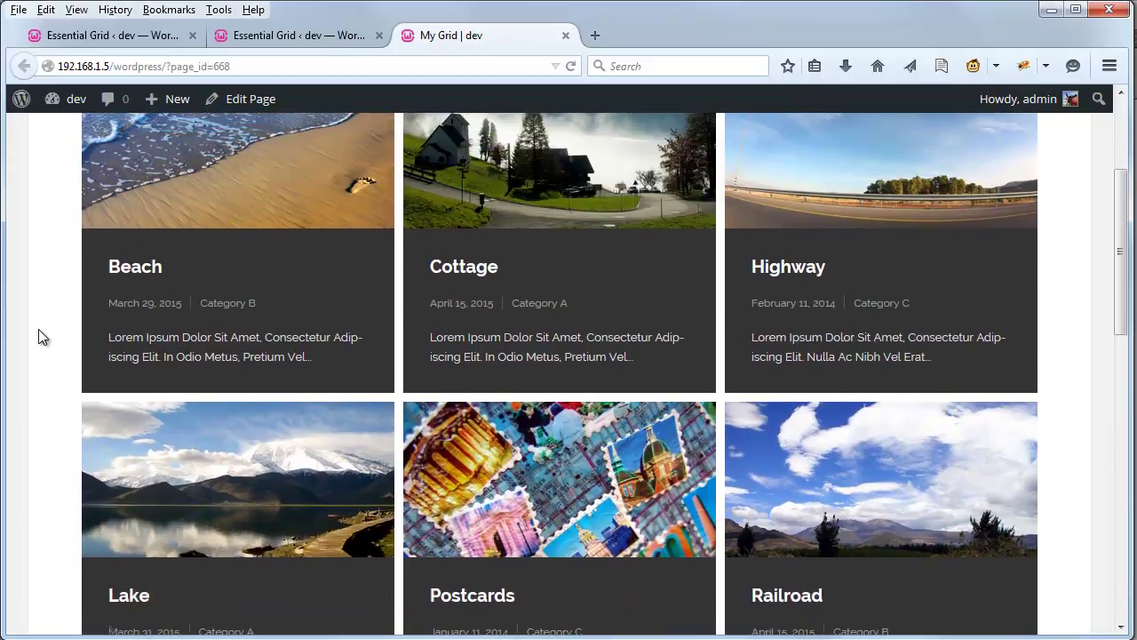
pyautogui.scroll(2, 41, 343)
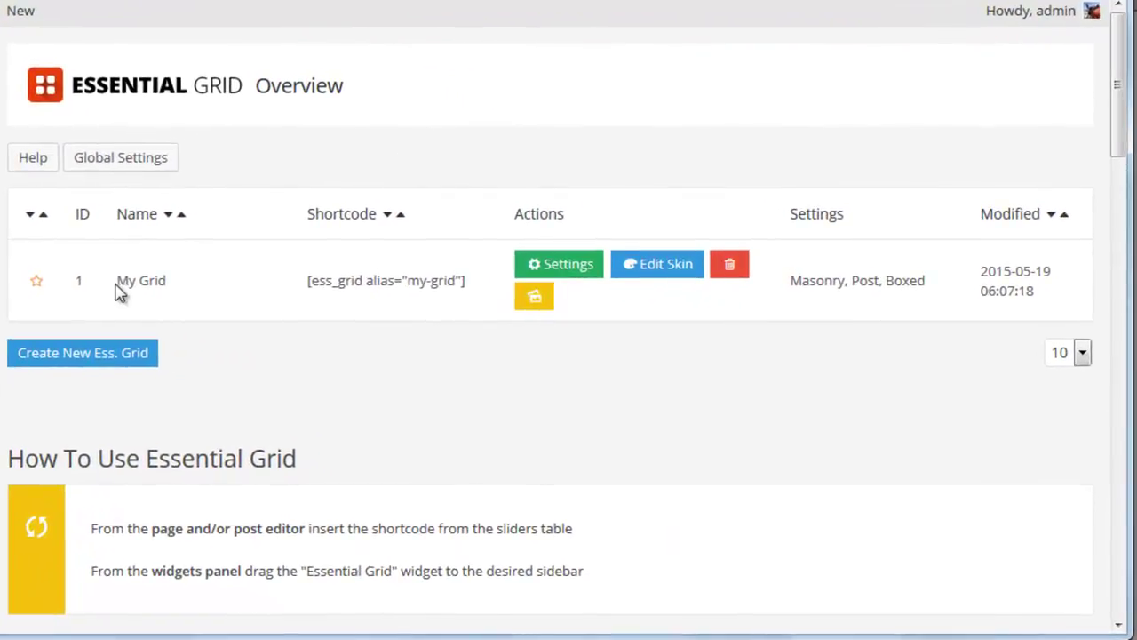
# Step: Change My Grid's Grid Layout from Masonry to Even and save the grid
pyautogui.click(556, 267)
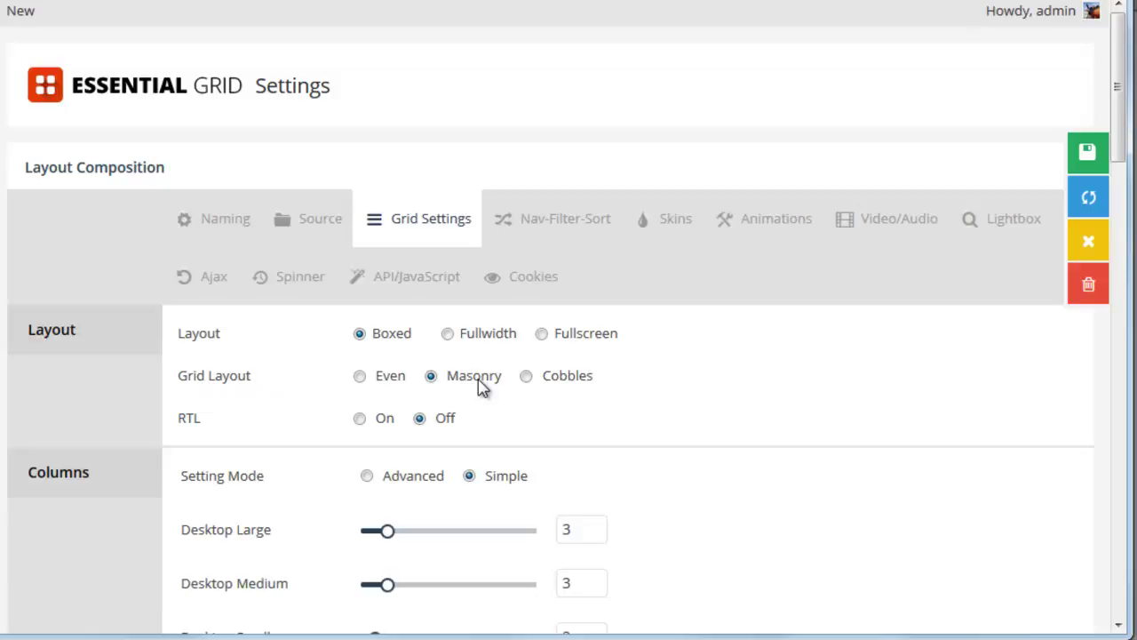
pyautogui.click(360, 376)
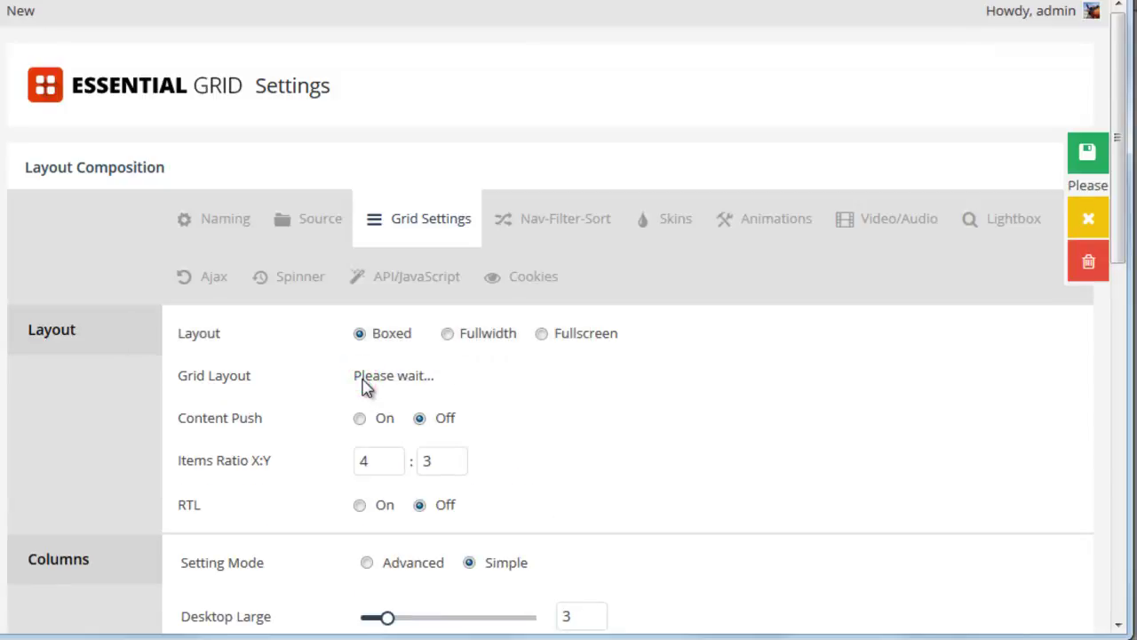
pyautogui.click(1070, 155)
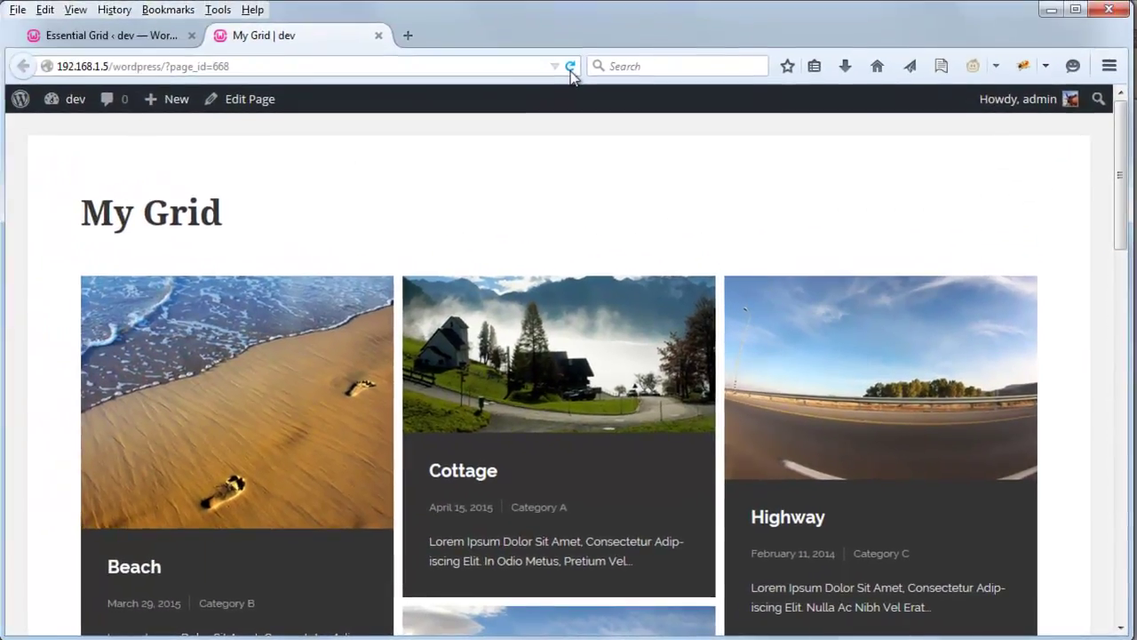
# Step: Reload My Grid and scroll through the equal tiles in rows of three
pyautogui.click(571, 66)
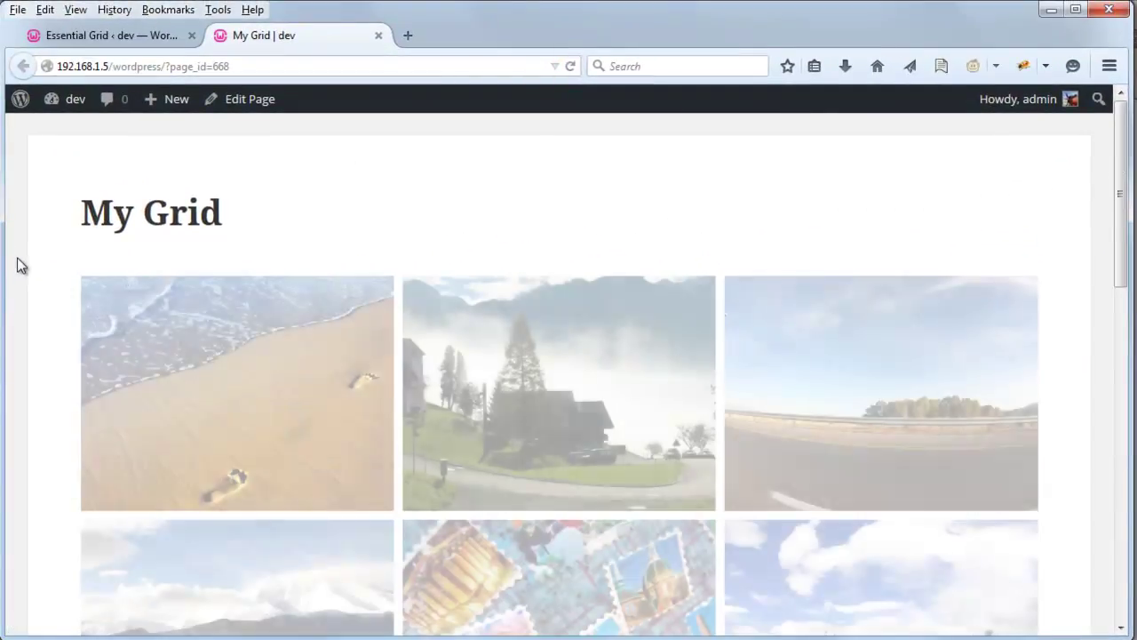
pyautogui.scroll(-4, 17, 295)
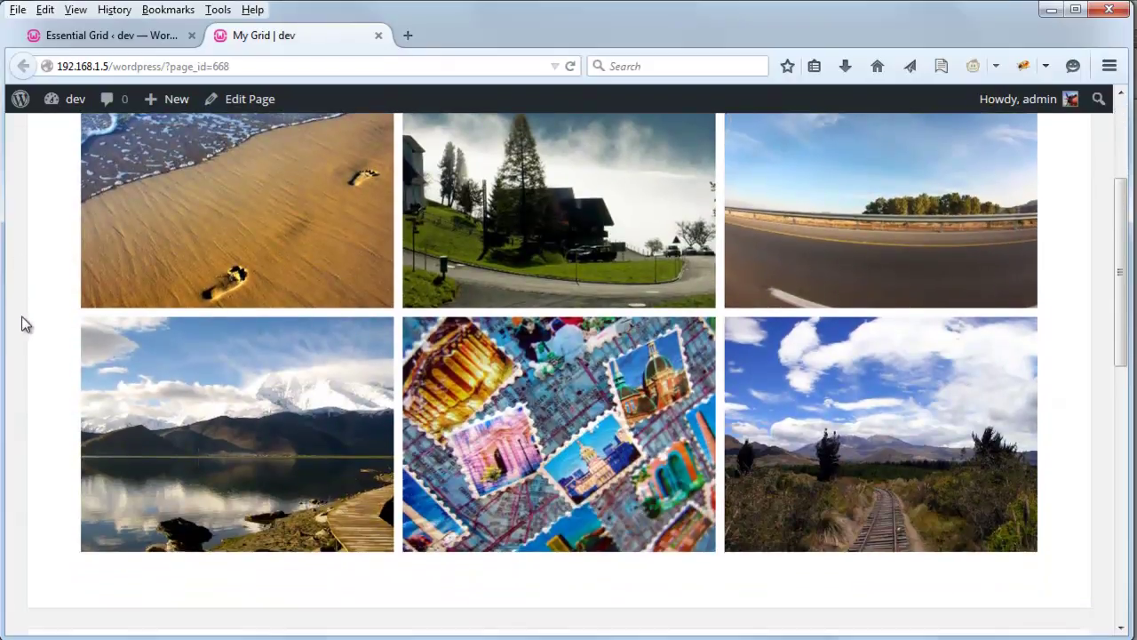
pyautogui.scroll(2, 24, 323)
pyautogui.scroll(2, 30, 326)
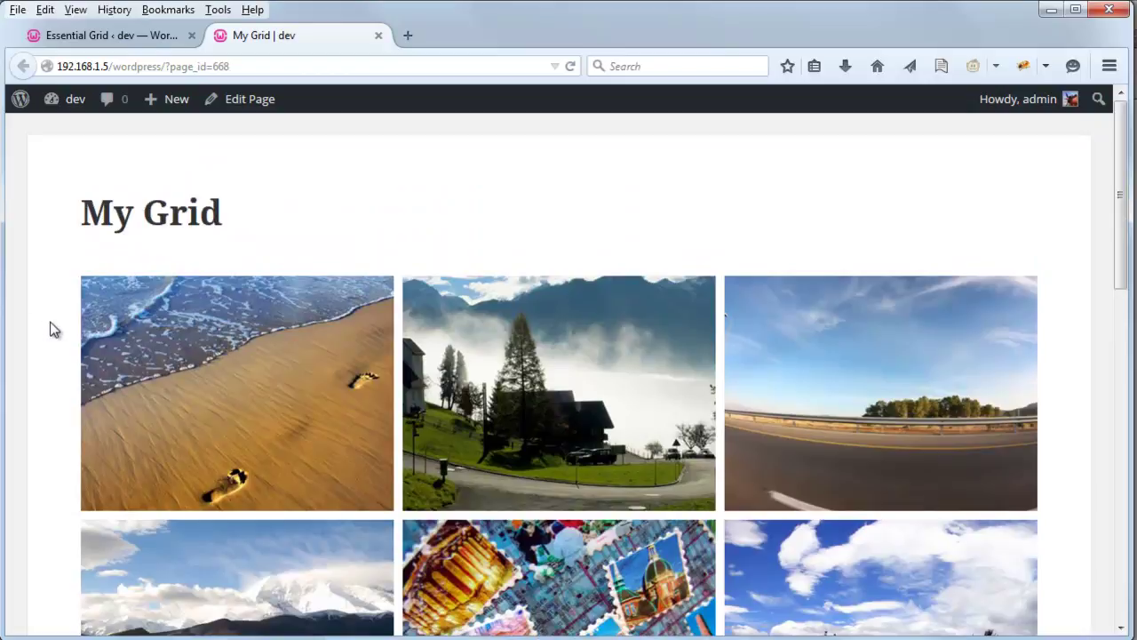
pyautogui.scroll(-2, 53, 329)
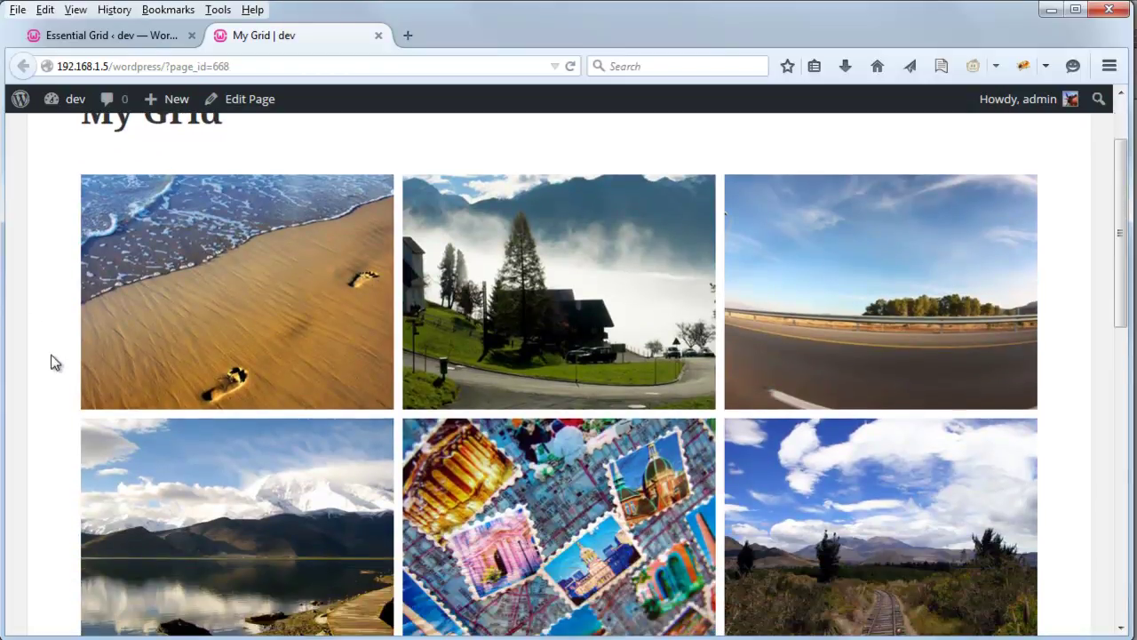
pyautogui.moveTo(259, 257)
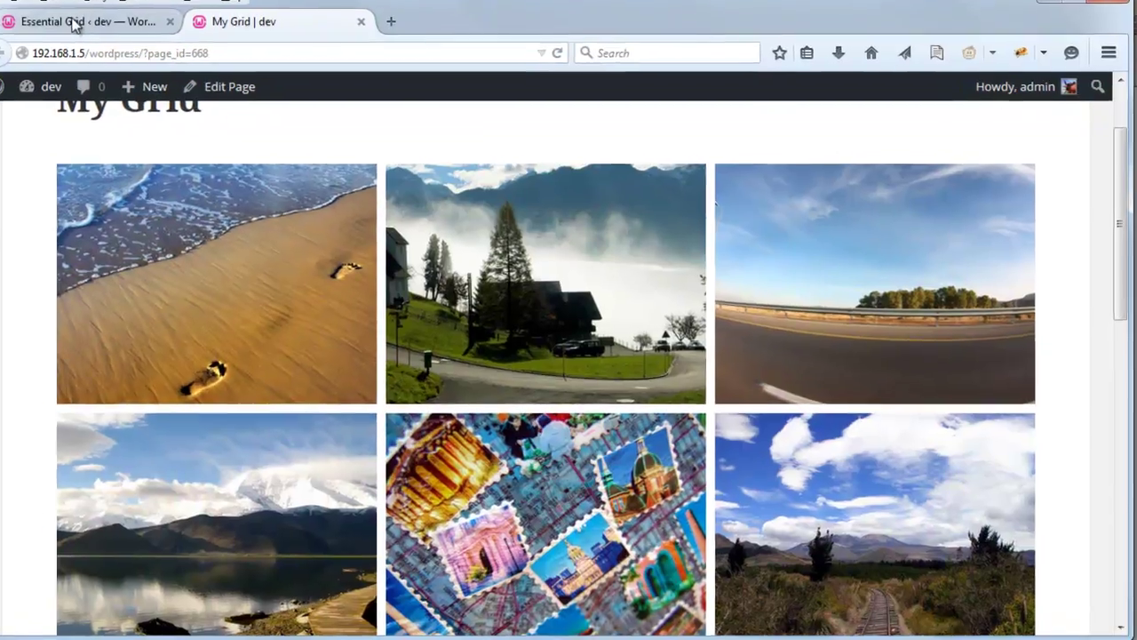
# Step: In My Grid's Skins settings, show all skins, pick Washington, and save the grid
pyautogui.click(75, 24)
pyautogui.click(666, 223)
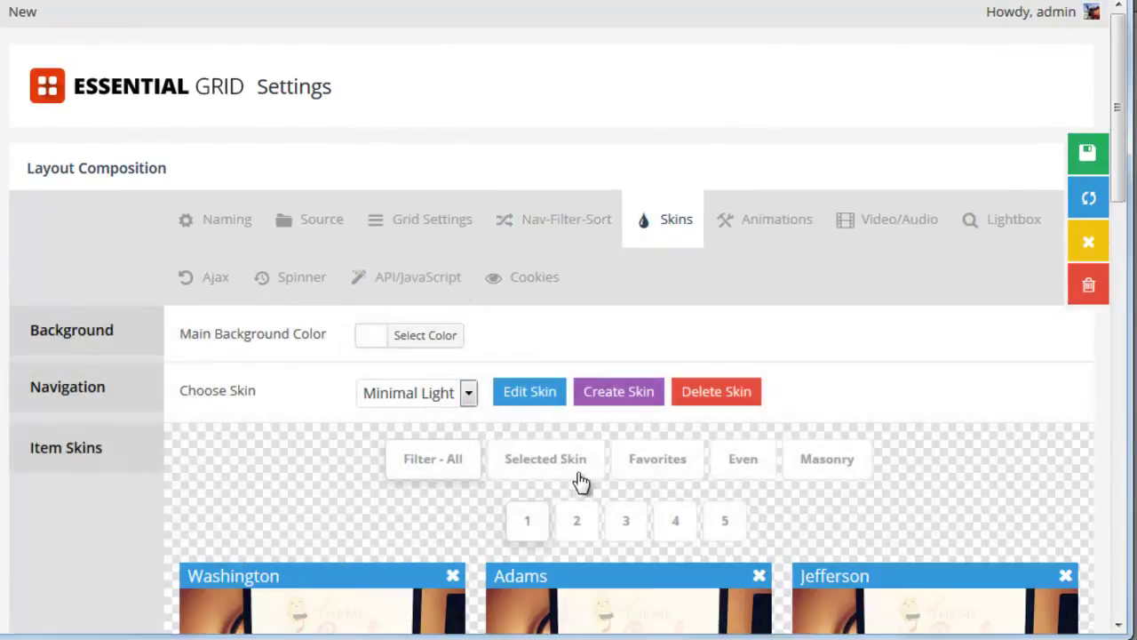
pyautogui.click(535, 462)
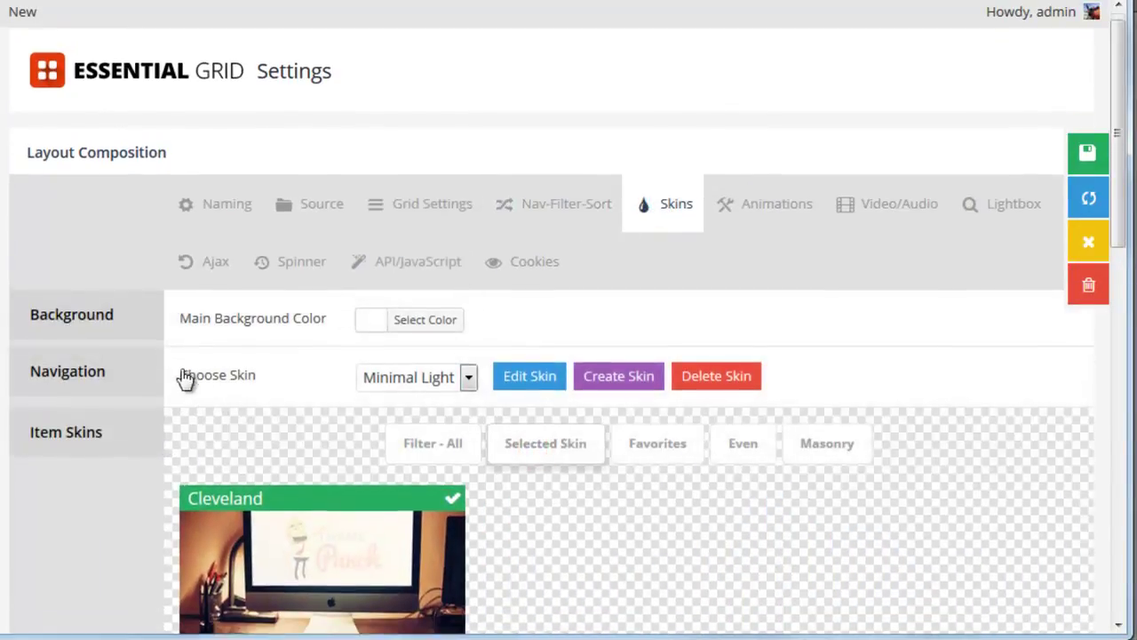
pyautogui.scroll(-3, 184, 378)
pyautogui.moveTo(329, 348)
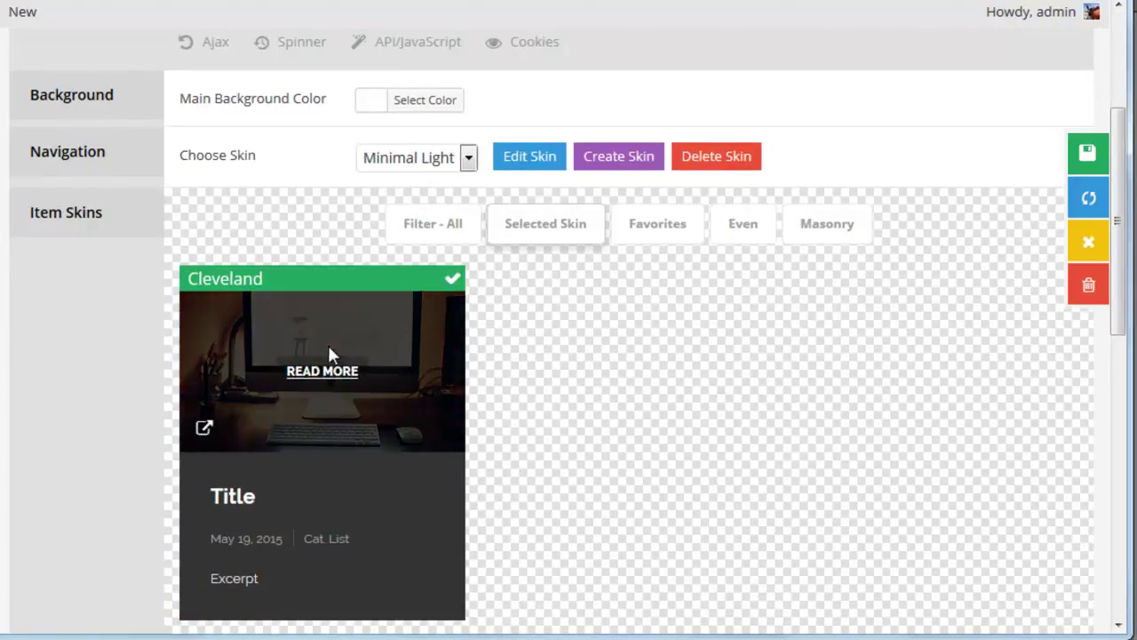
pyautogui.scroll(1, 598, 378)
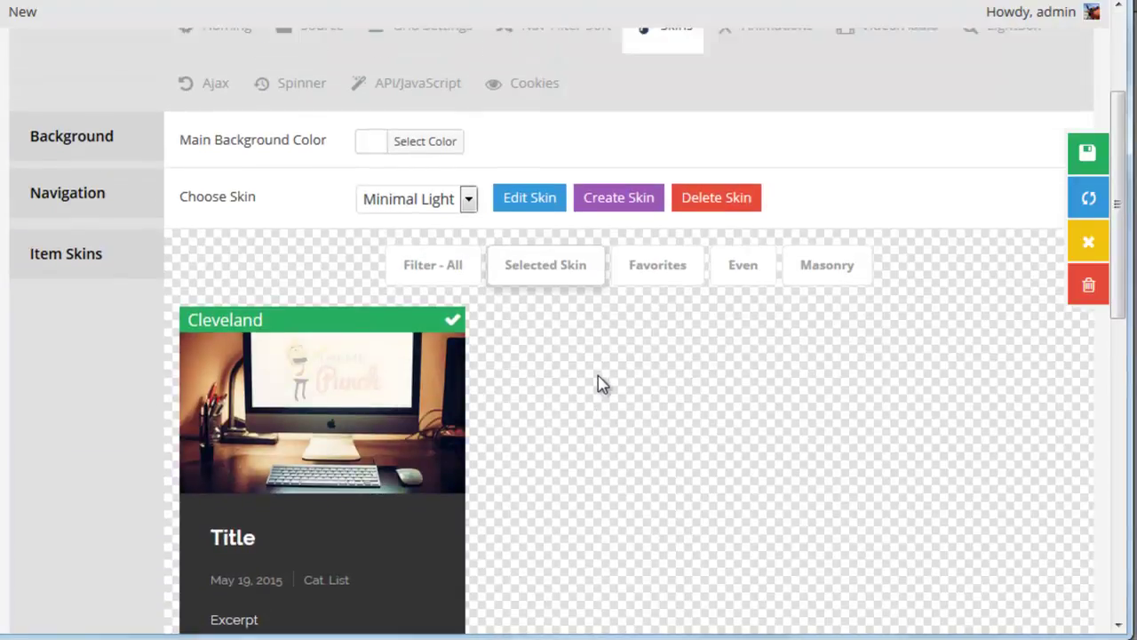
pyautogui.scroll(2, 599, 384)
pyautogui.click(422, 342)
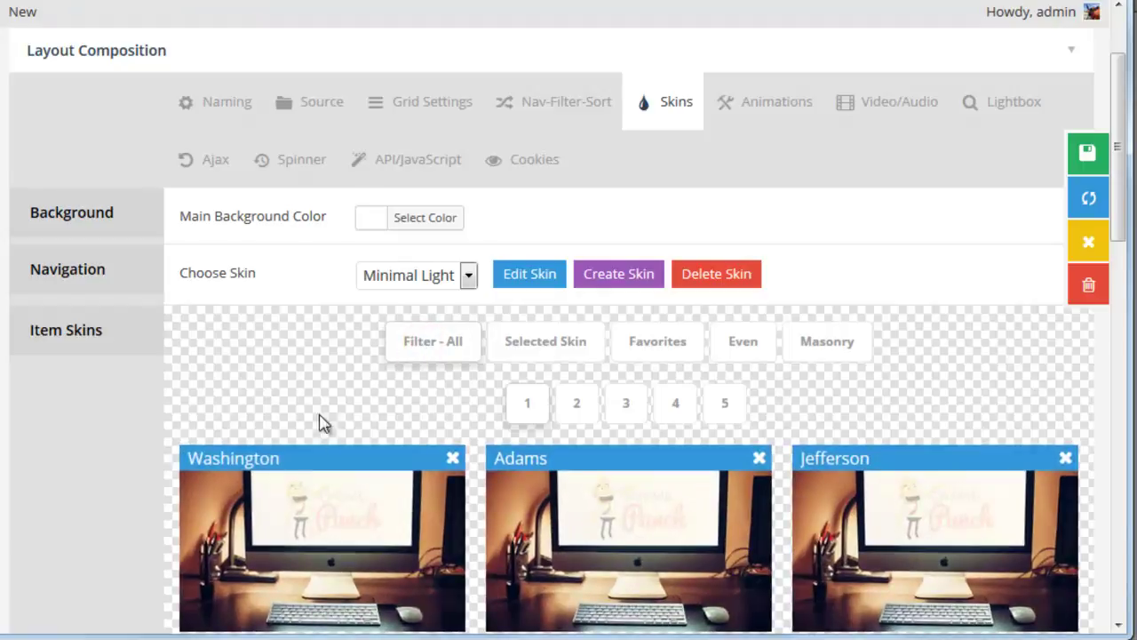
pyautogui.click(302, 460)
pyautogui.scroll(-1, 134, 429)
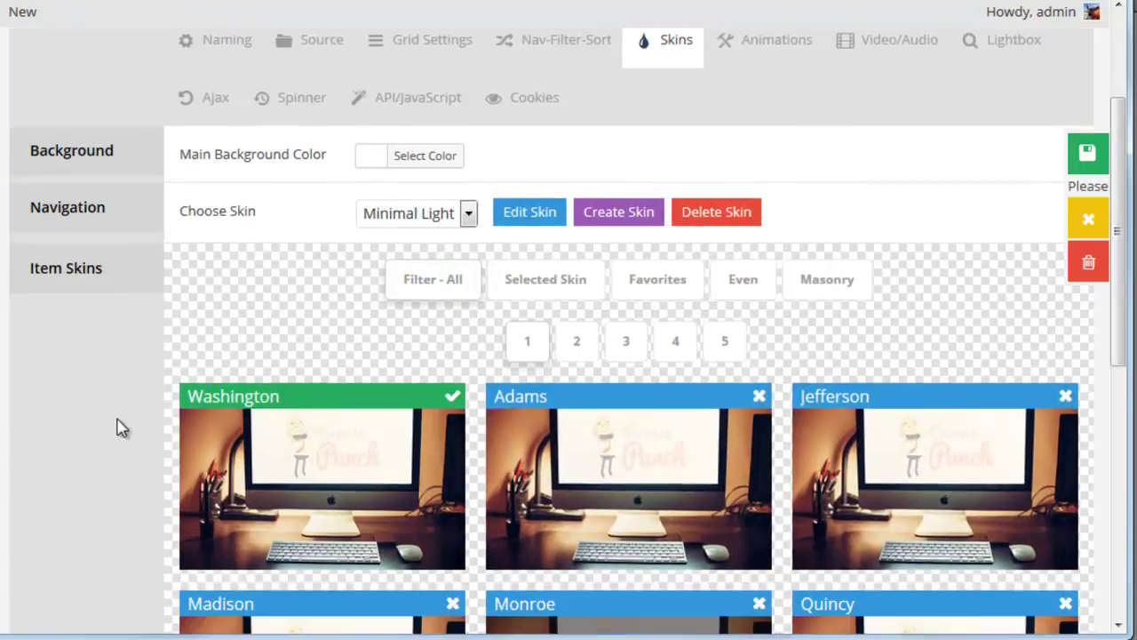
pyautogui.scroll(-3, 122, 427)
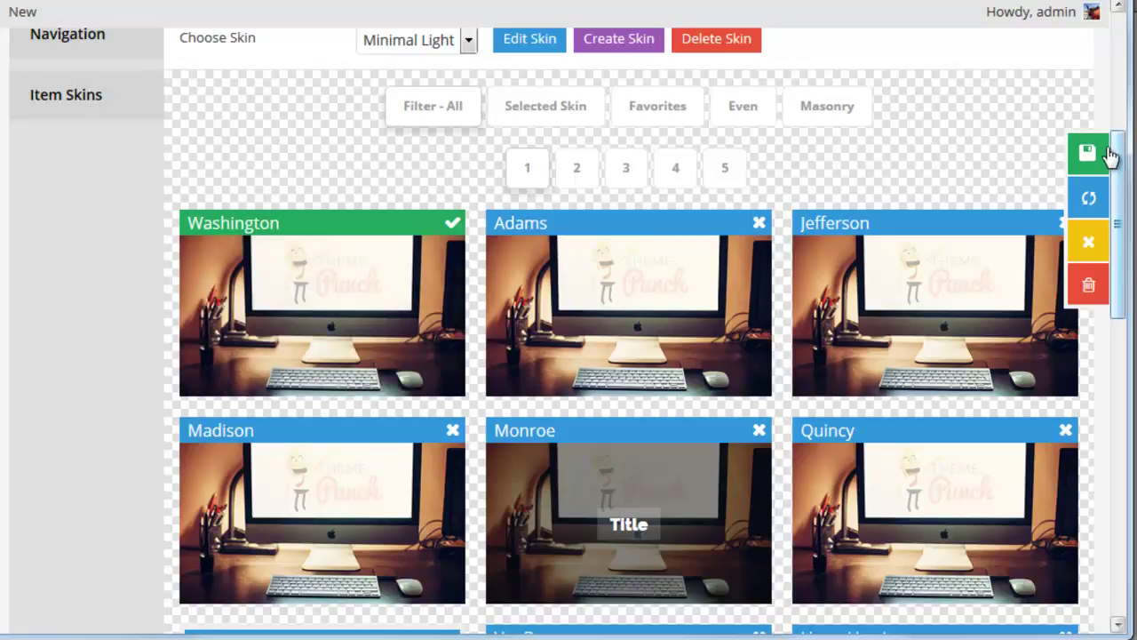
pyautogui.click(1067, 158)
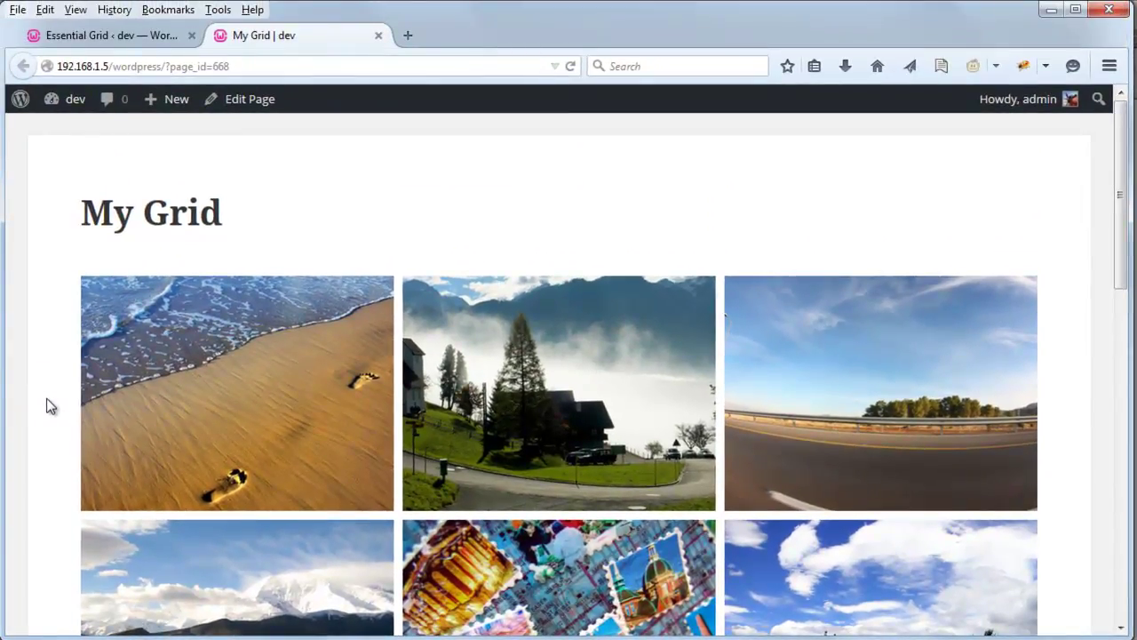
pyautogui.moveTo(191, 330)
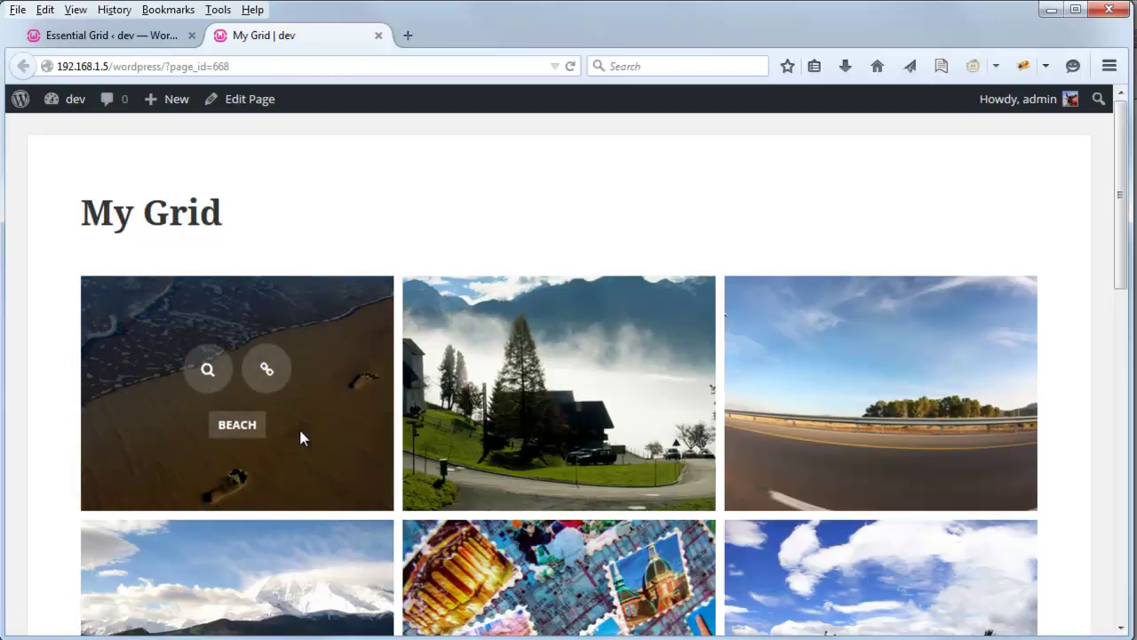
pyautogui.click(96, 37)
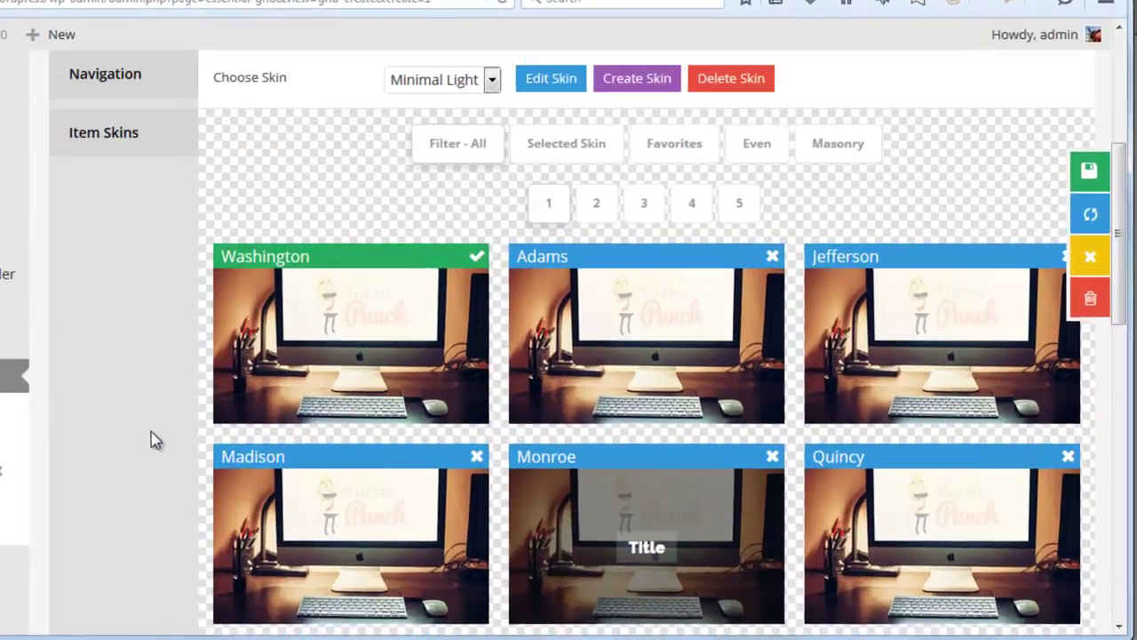
# Step: Filter the item skins to masonry-style ones and select the Cleveland skin
pyautogui.scroll(5, 255, 461)
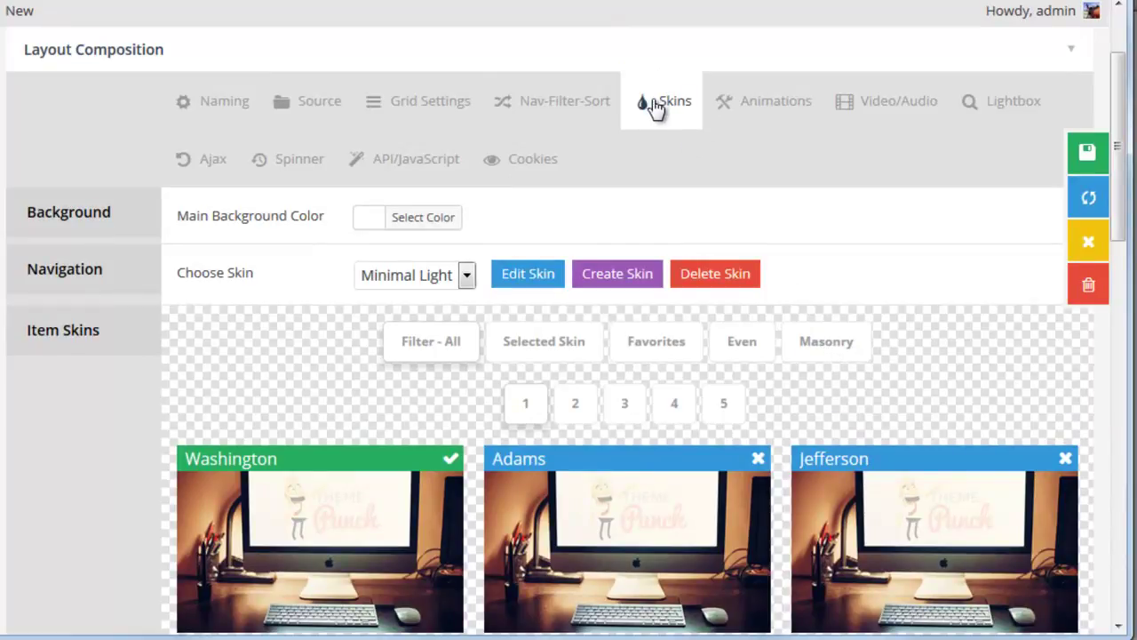
pyautogui.click(829, 352)
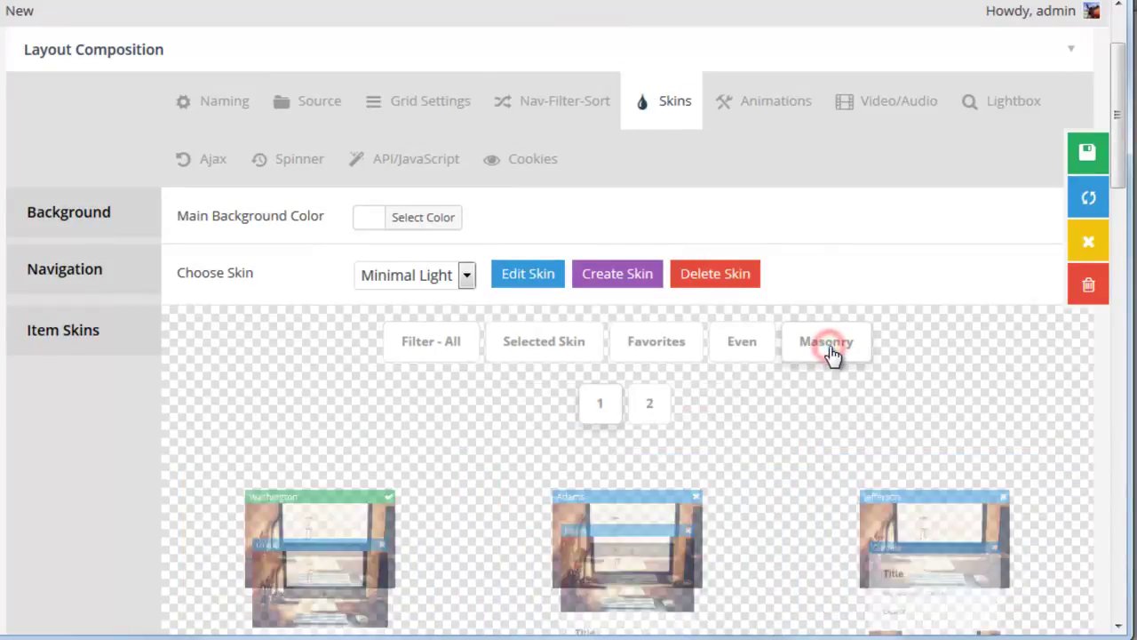
pyautogui.scroll(-3, 125, 373)
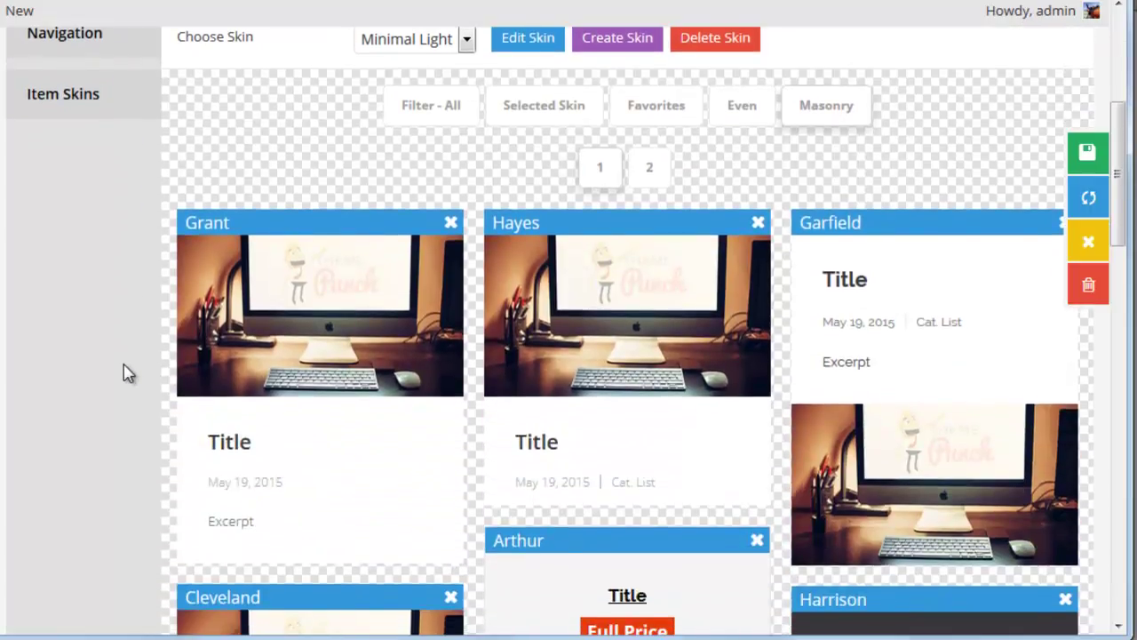
pyautogui.scroll(-8, 124, 373)
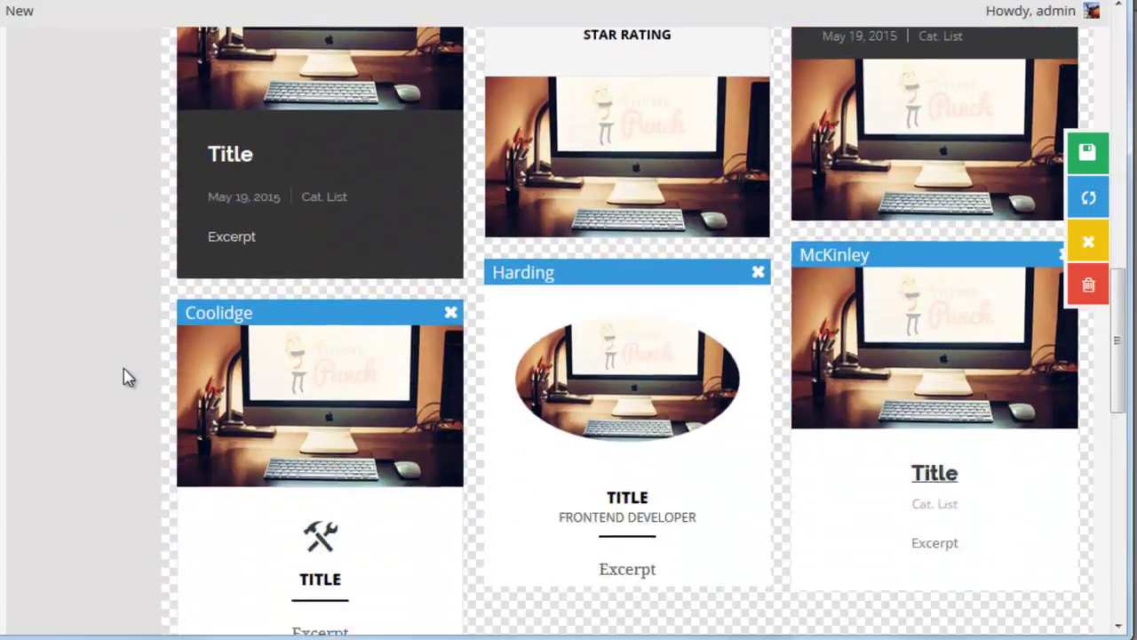
pyautogui.scroll(-2, 124, 376)
pyautogui.scroll(3, 127, 388)
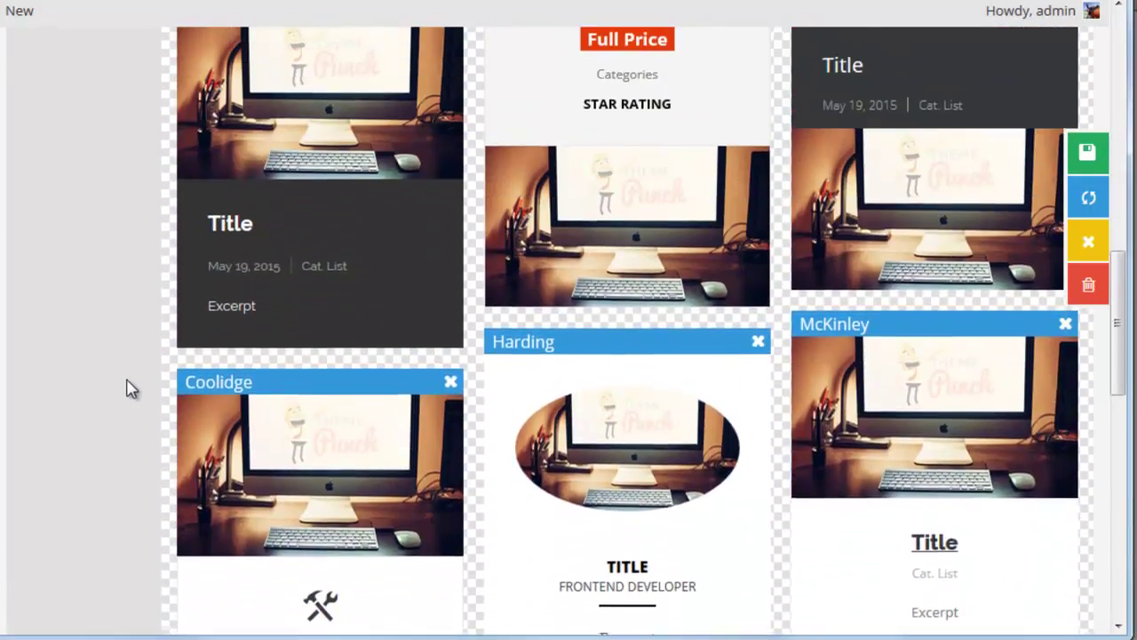
pyautogui.scroll(3, 127, 388)
pyautogui.scroll(1, 127, 388)
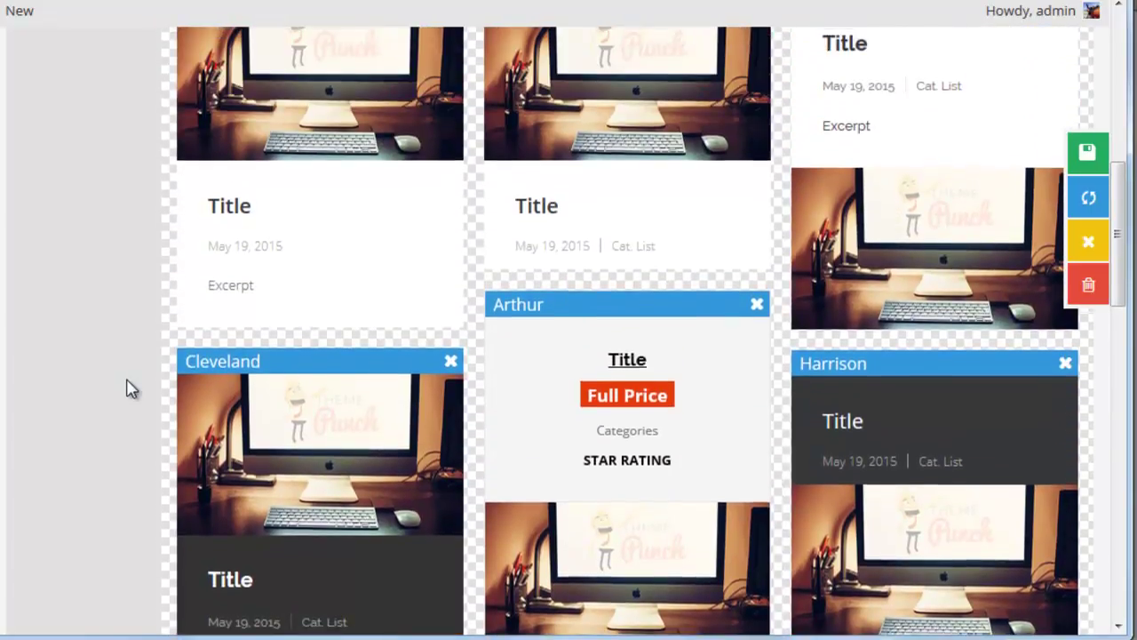
pyautogui.click(330, 363)
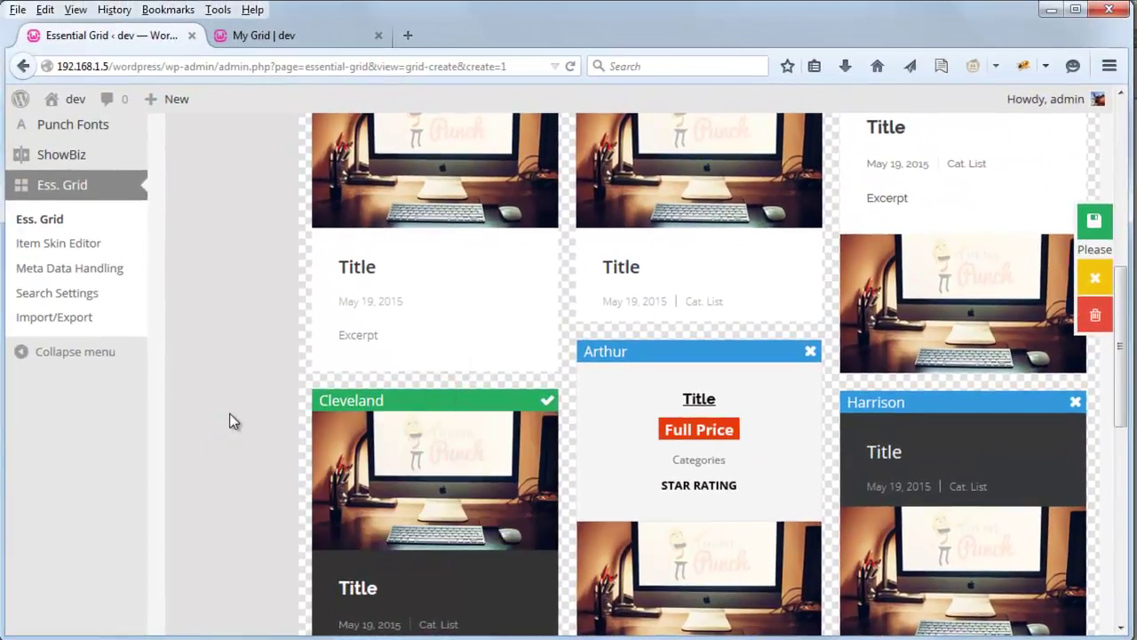
pyautogui.scroll(-1, 230, 421)
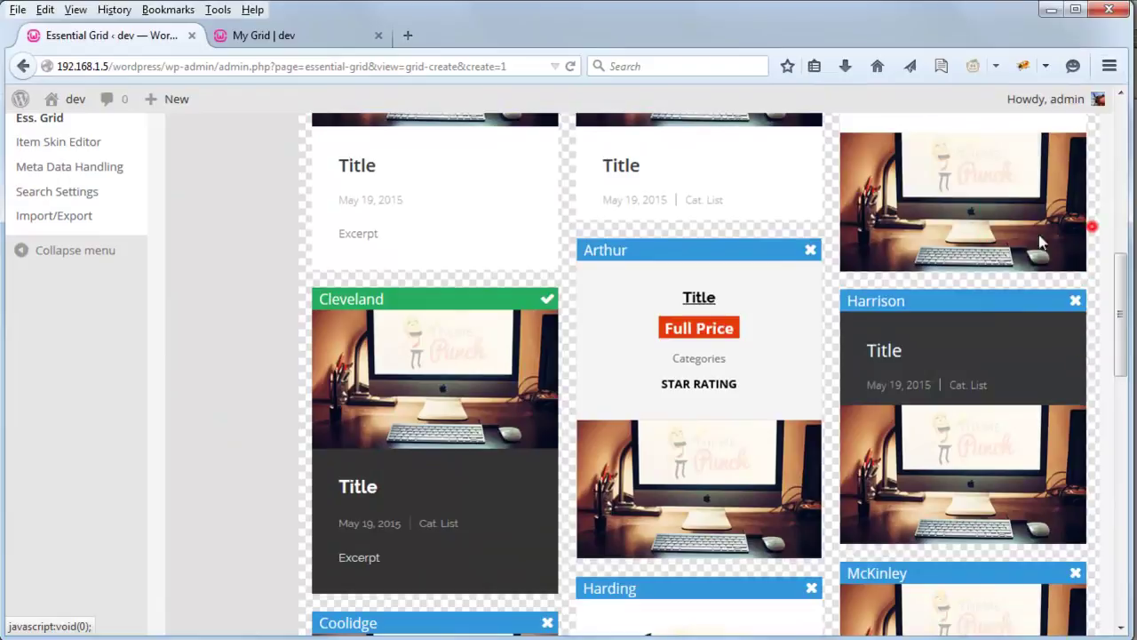
# Step: Reload the front-end My Grid page to view the Cleveland tiles
pyautogui.click(263, 37)
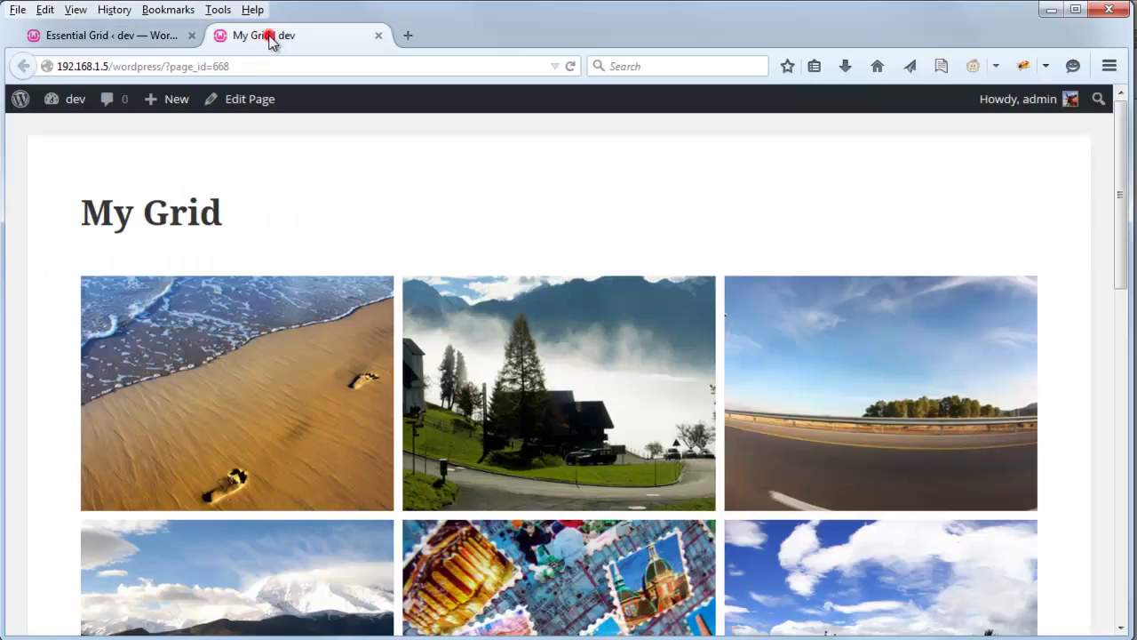
pyautogui.click(570, 66)
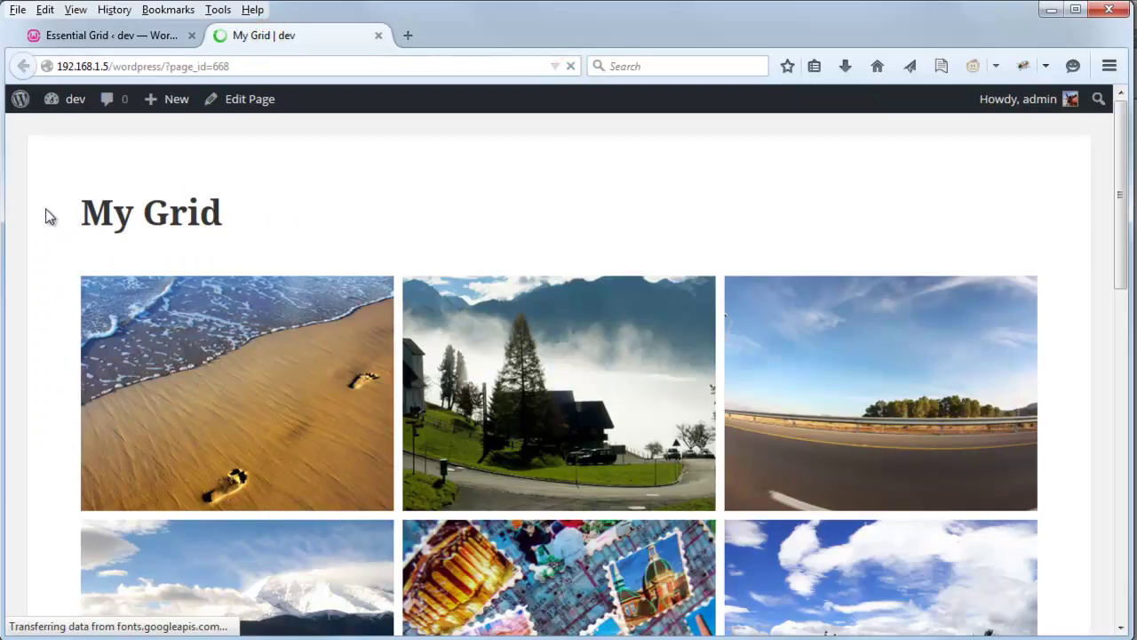
pyautogui.scroll(-1, 48, 222)
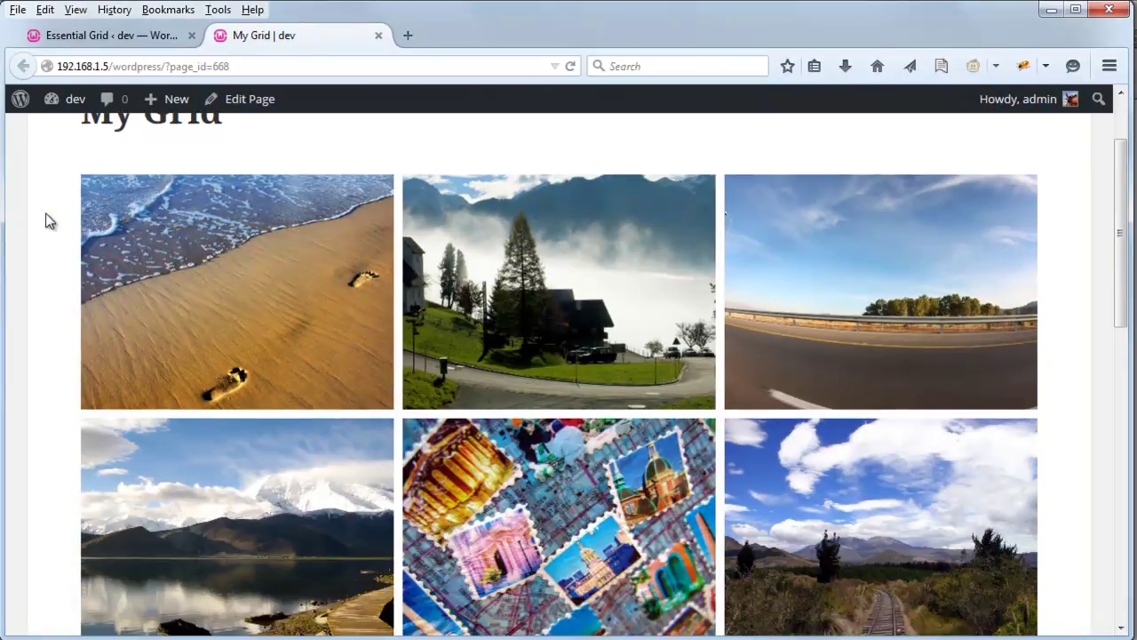
pyautogui.moveTo(89, 232)
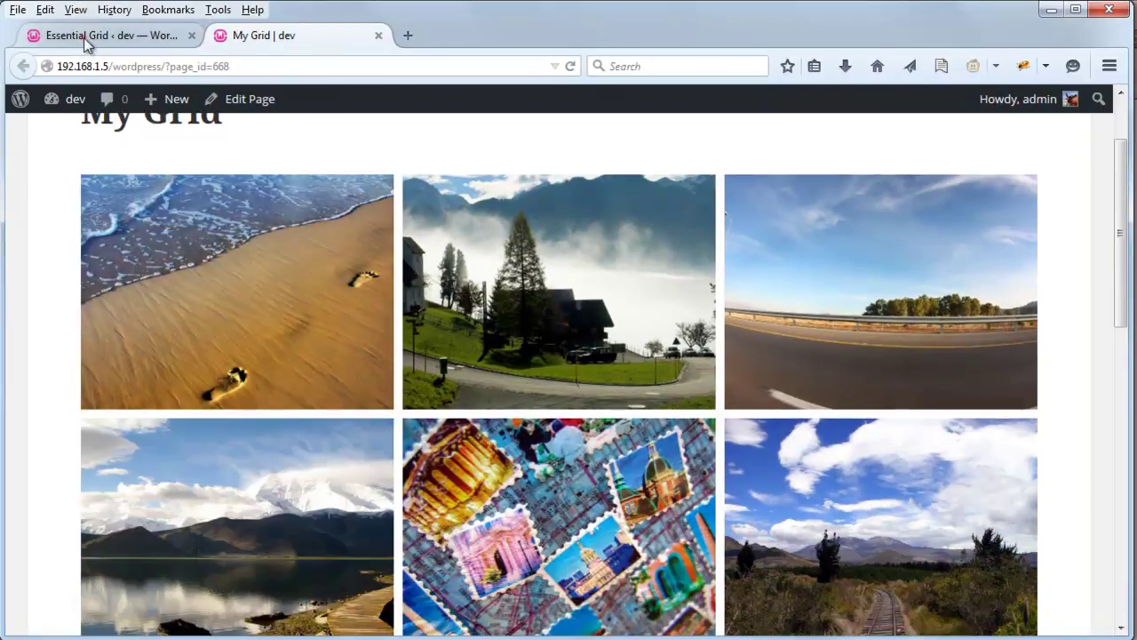
# Step: Set My Grid's Grid Layout to Masonry, save, and reload the front-end page
pyautogui.click(83, 36)
pyautogui.scroll(3, 249, 462)
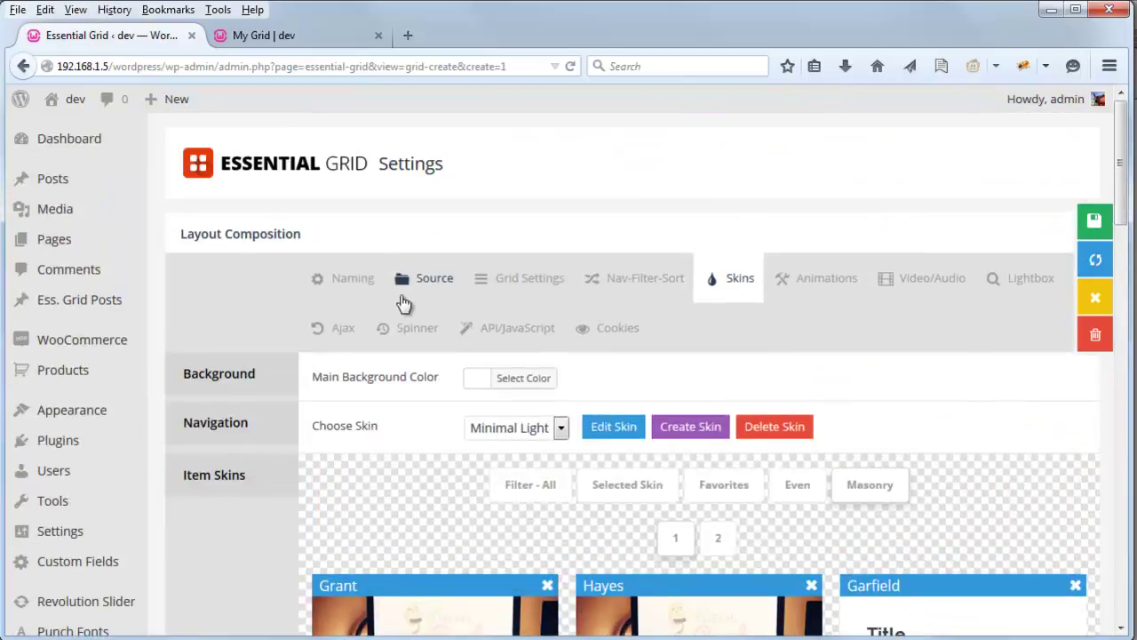
pyautogui.click(524, 282)
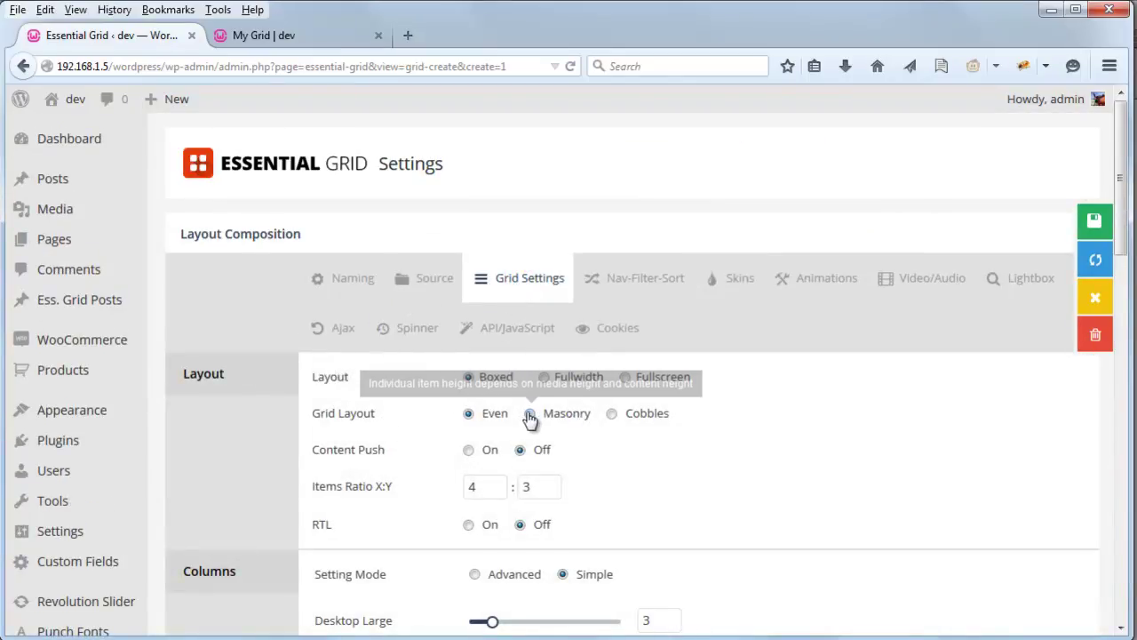
pyautogui.click(530, 414)
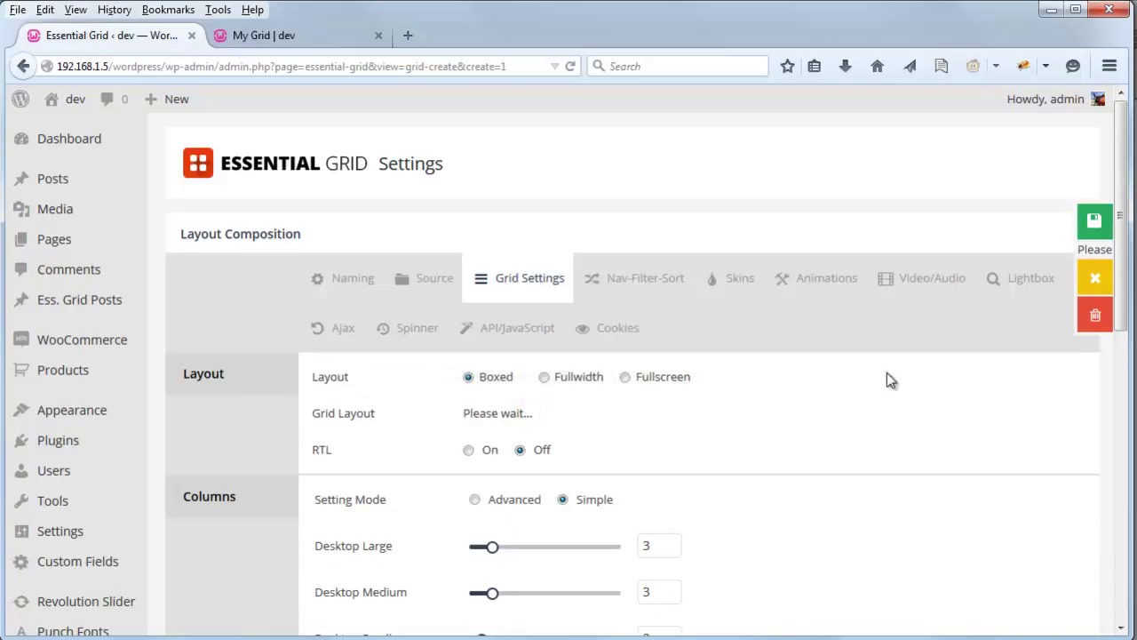
pyautogui.click(1095, 222)
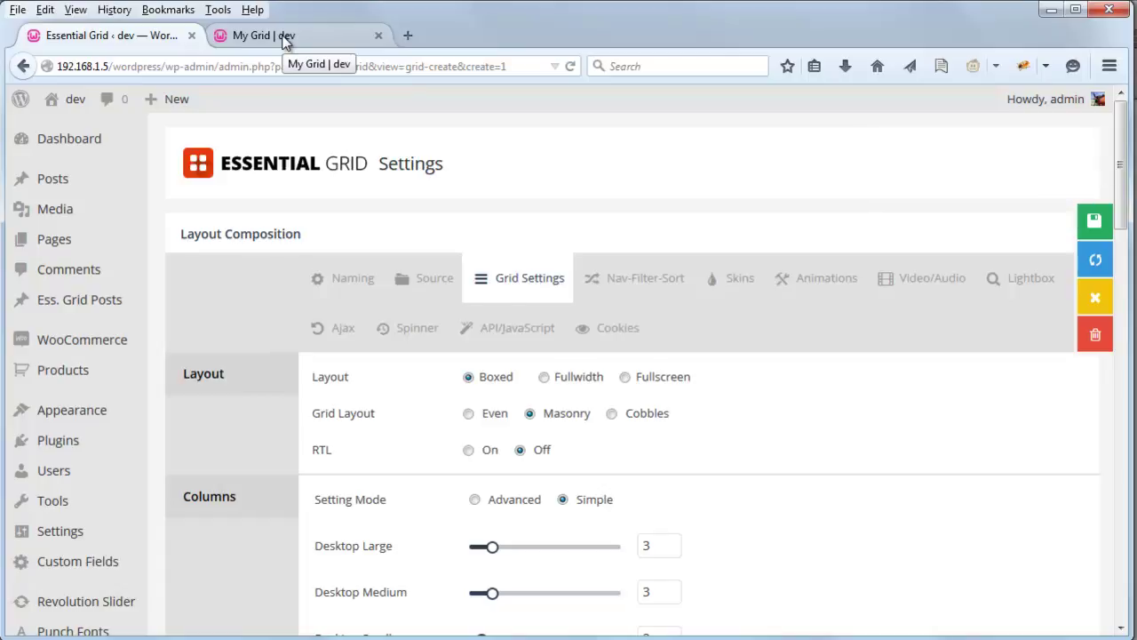
pyautogui.click(282, 37)
pyautogui.click(570, 66)
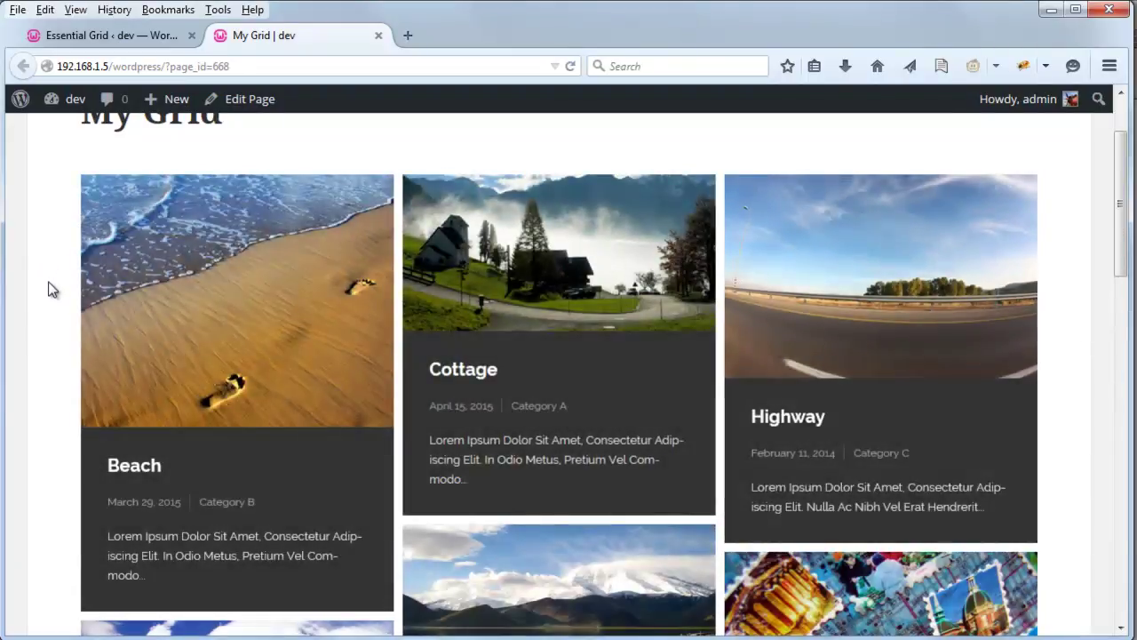
pyautogui.scroll(2, 56, 324)
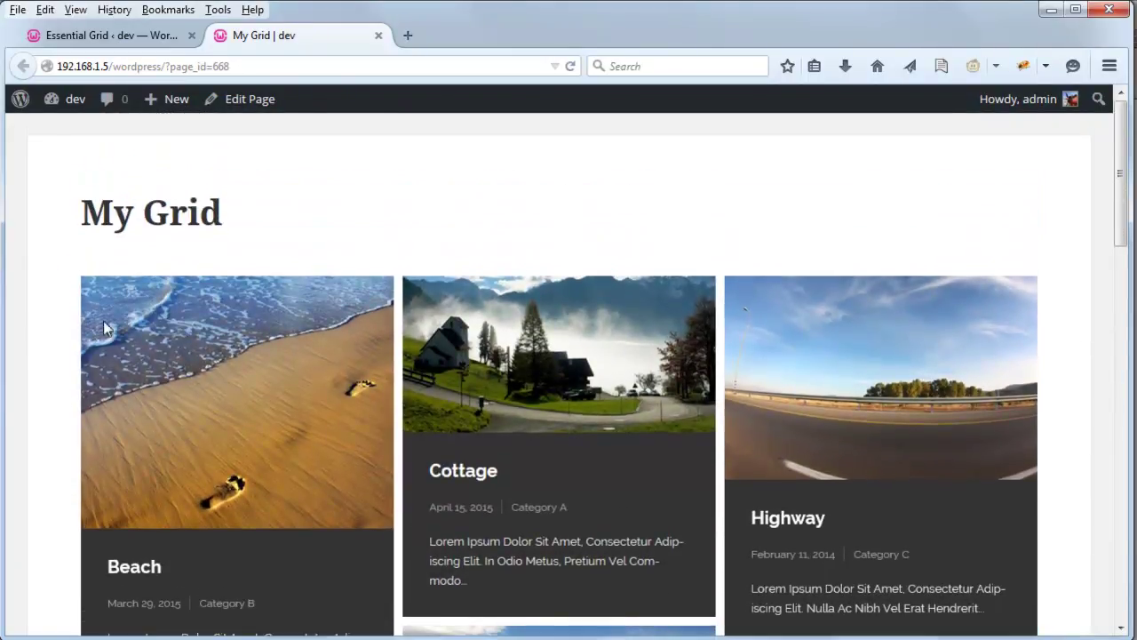
pyautogui.moveTo(346, 409)
pyautogui.moveTo(247, 362)
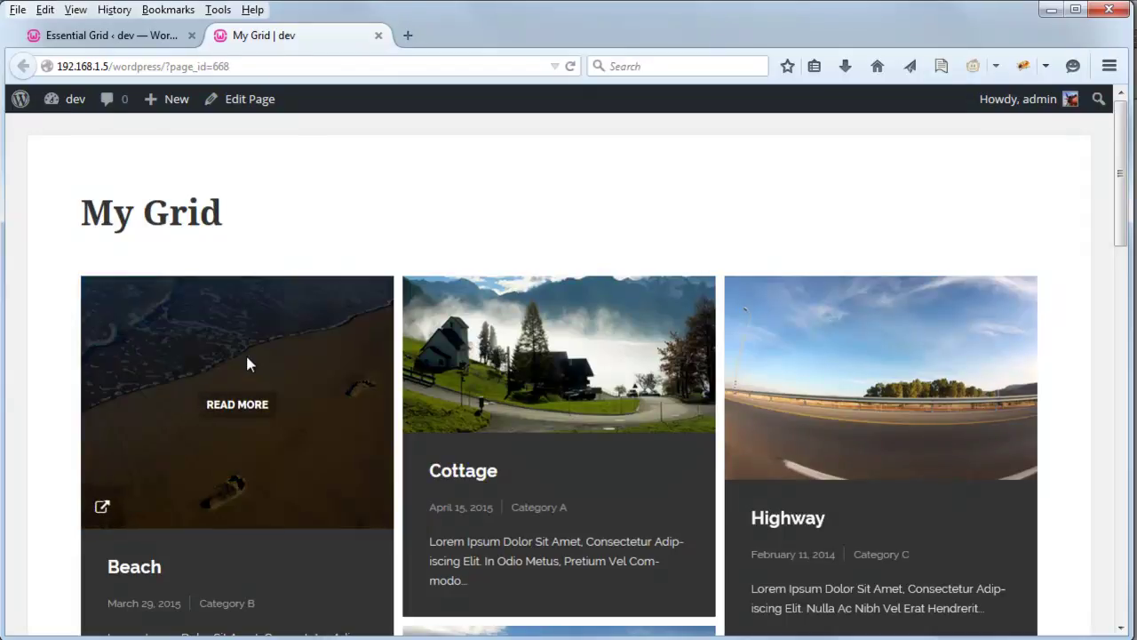
pyautogui.moveTo(540, 359)
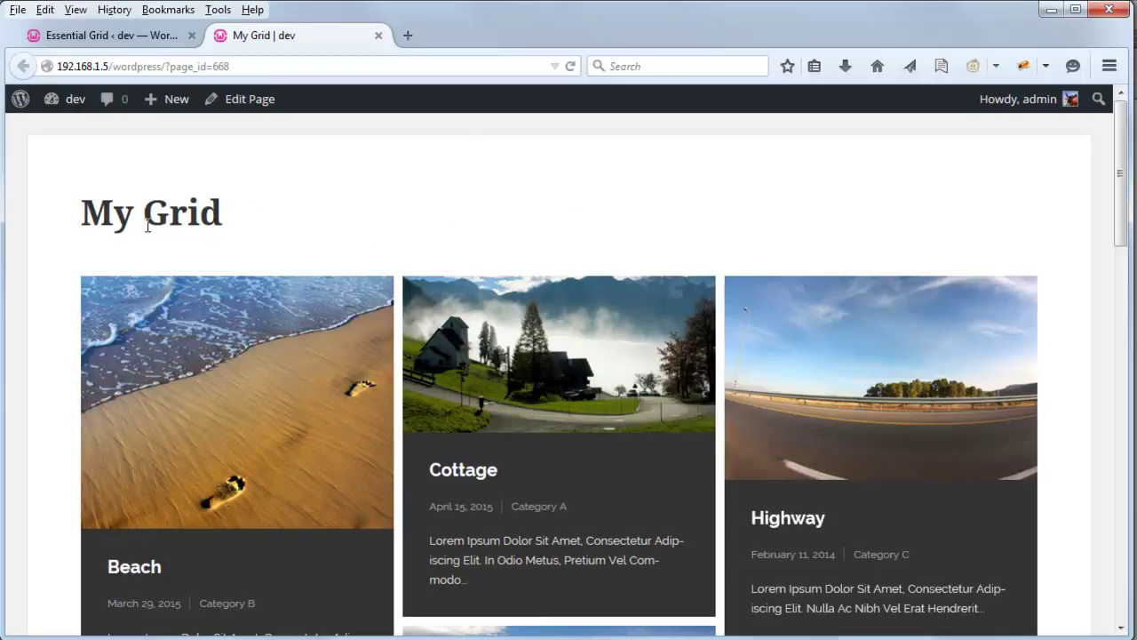
pyautogui.moveTo(177, 376)
pyautogui.moveTo(470, 354)
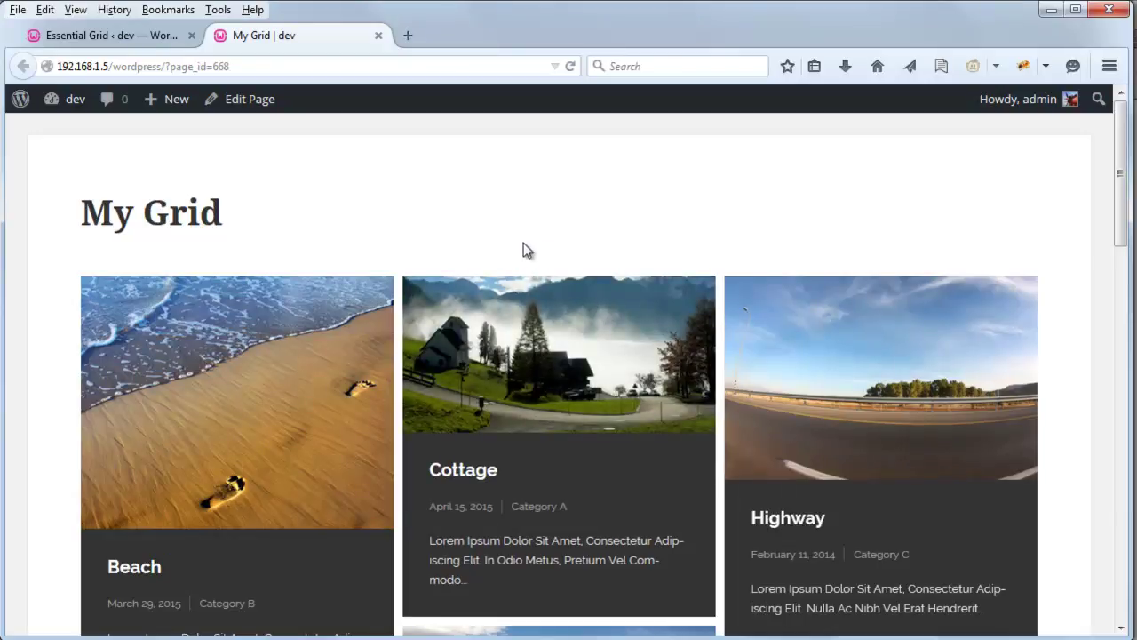
# Step: Switch My Grid's Grid Layout back to Even in the grid settings
pyautogui.click(89, 36)
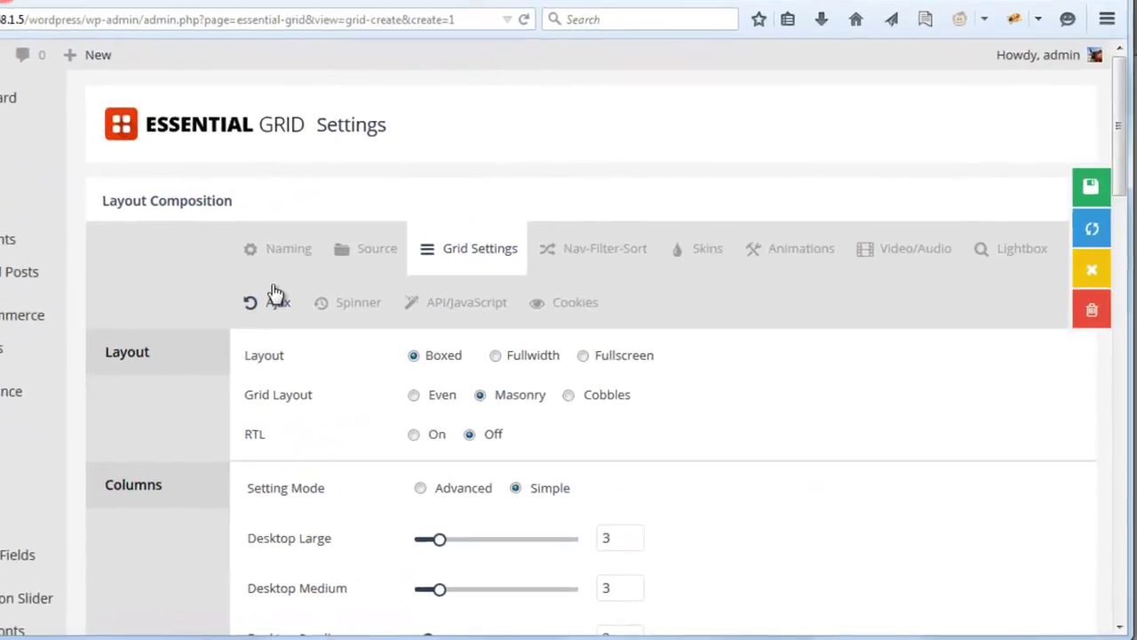
pyautogui.click(413, 394)
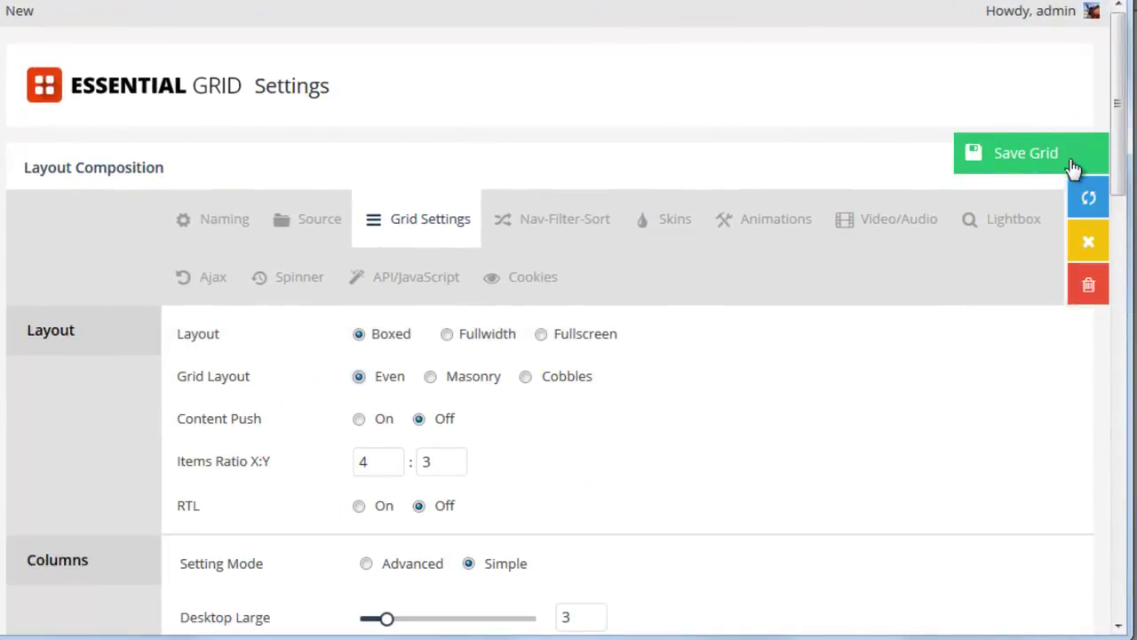
pyautogui.moveTo(187, 483)
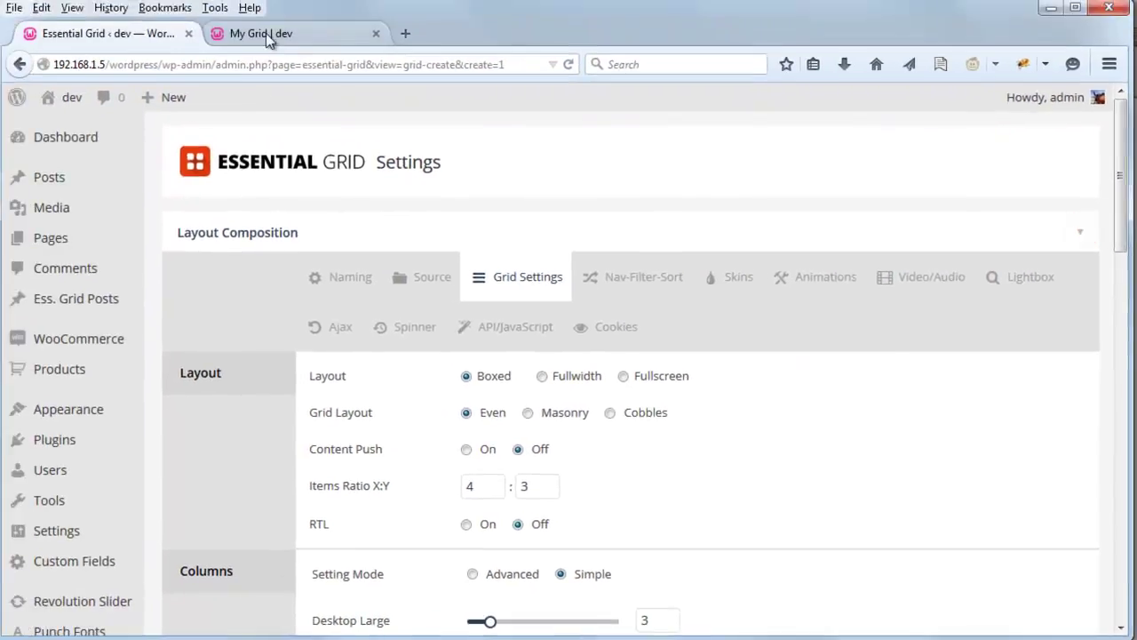
# Step: Reload My Grid and scroll through the Even layout
pyautogui.click(266, 33)
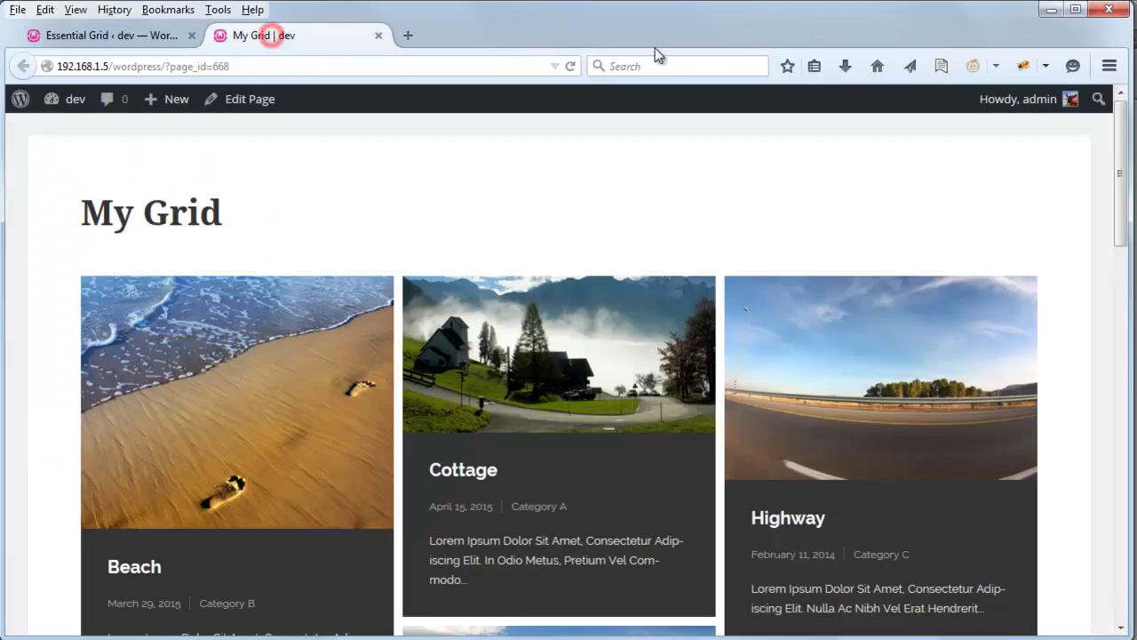
pyautogui.click(569, 67)
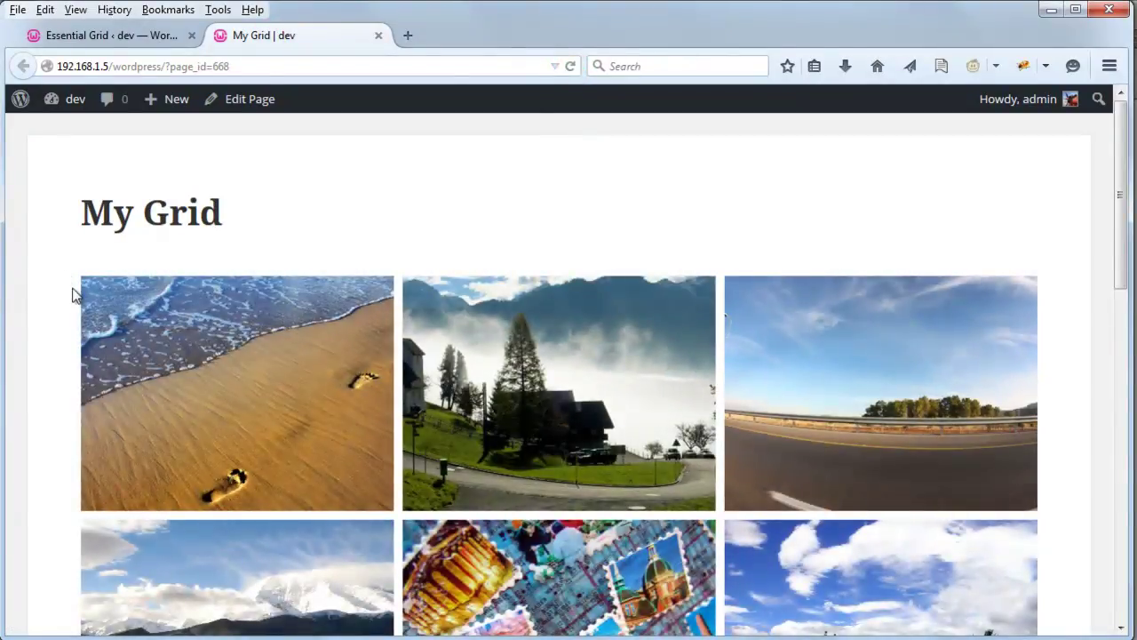
pyautogui.scroll(-1, 76, 298)
pyautogui.scroll(-1, 76, 298)
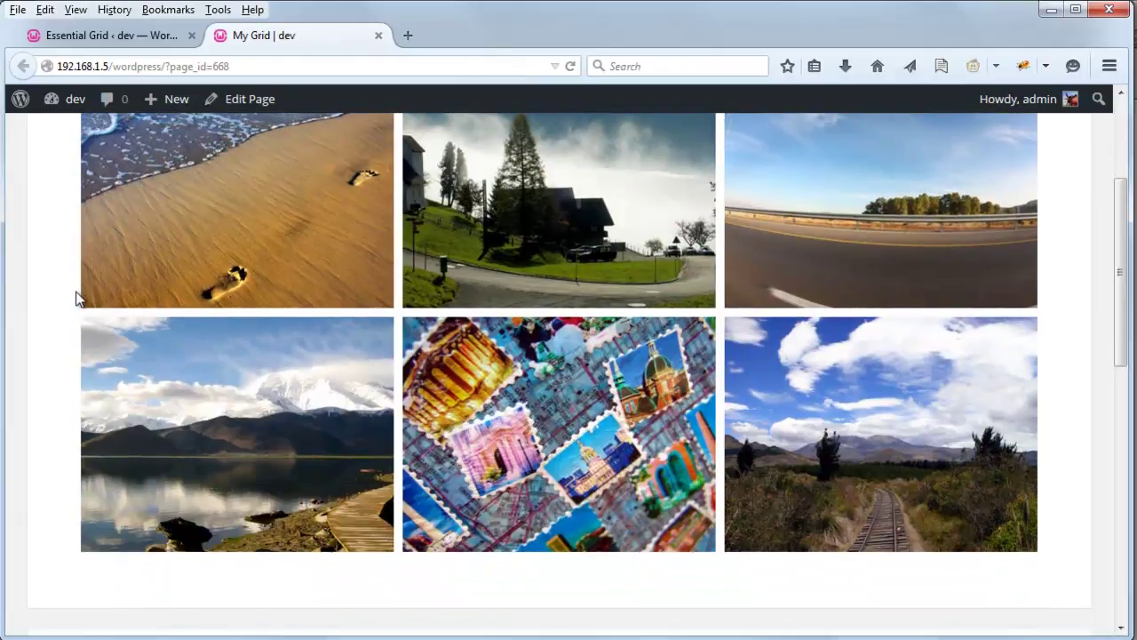
pyautogui.scroll(1, 77, 297)
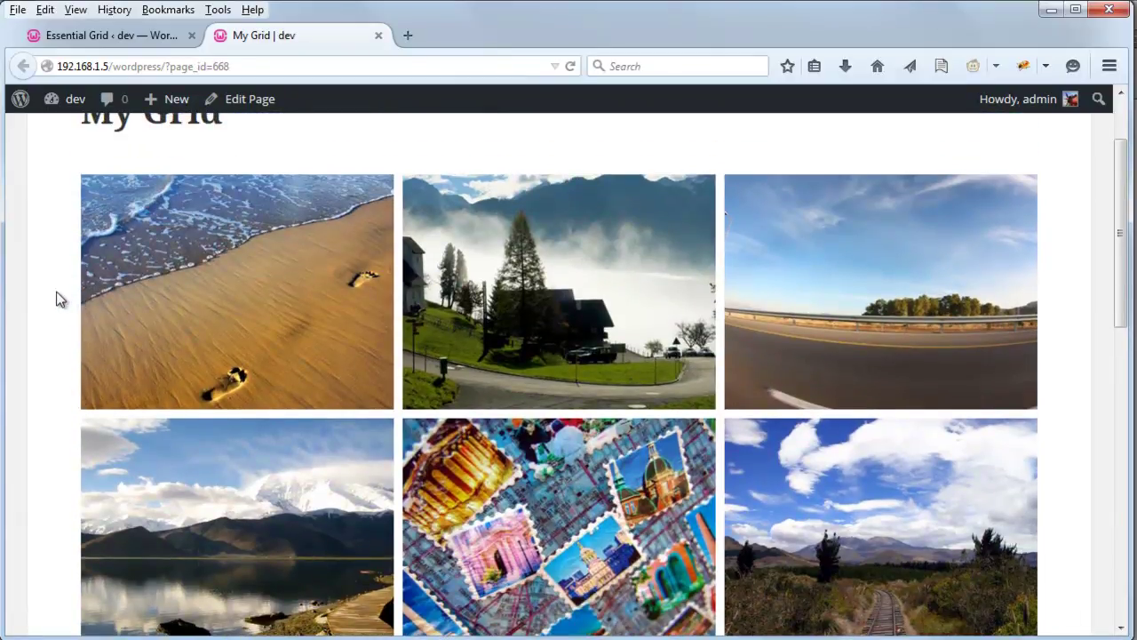
pyautogui.scroll(1, 56, 299)
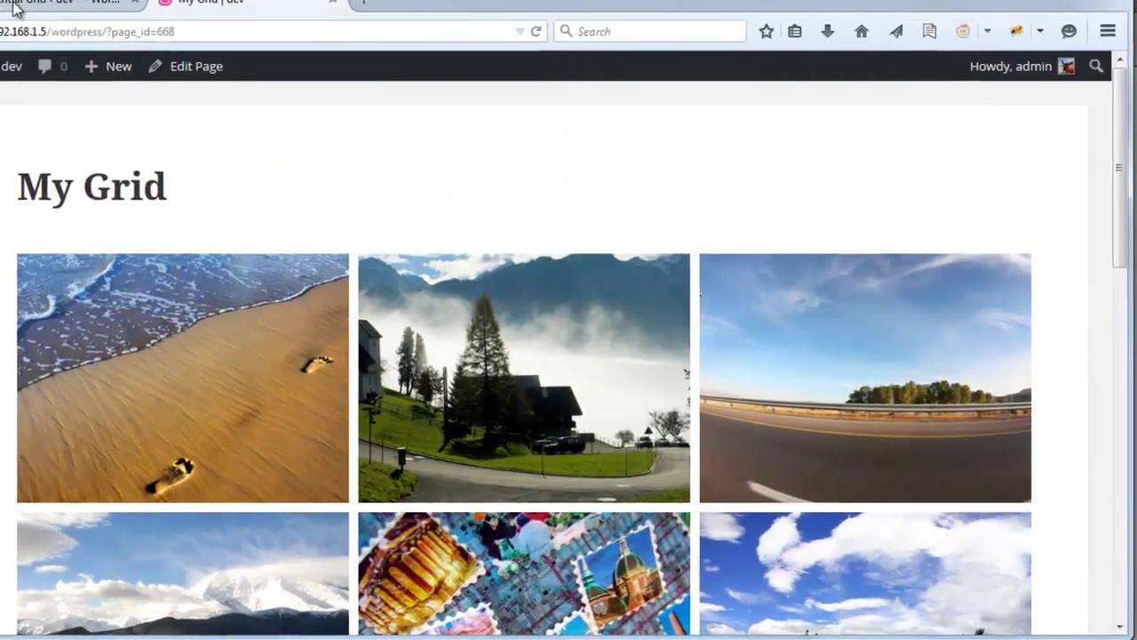
# Step: Set Grid Layout back to Masonry, save, and reload My Grid
pyautogui.click(13, 9)
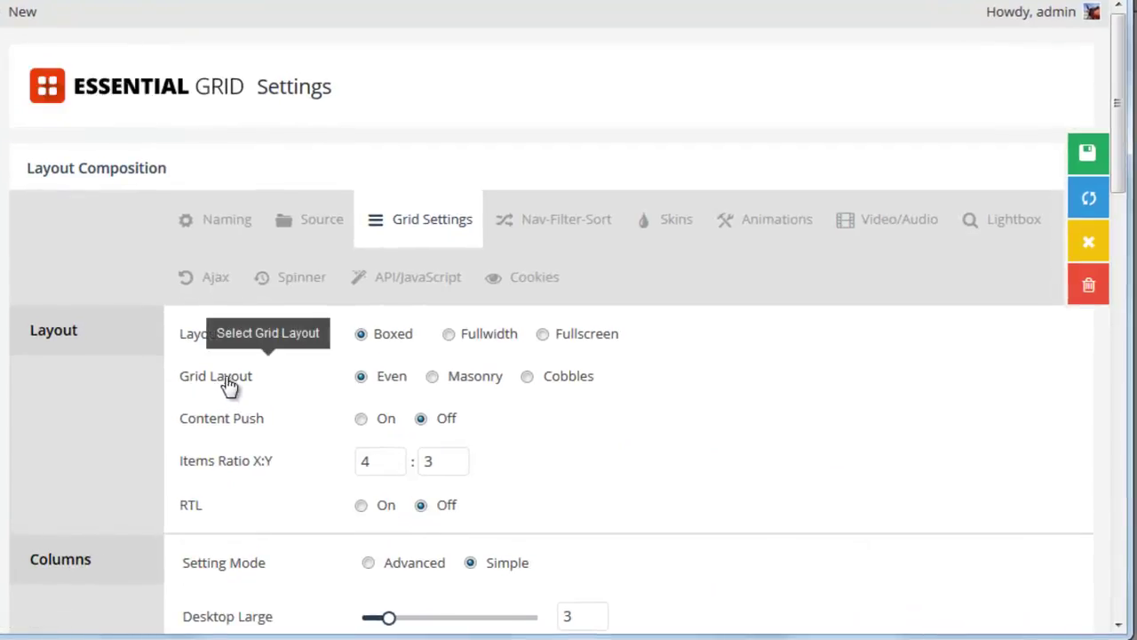
pyautogui.click(434, 376)
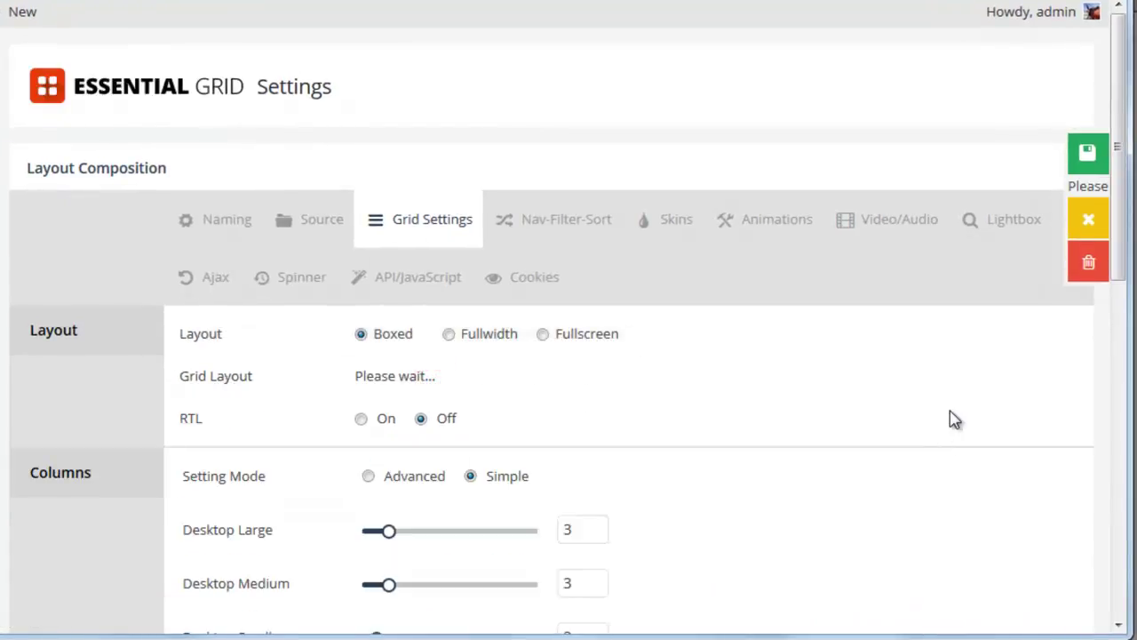
pyautogui.click(1082, 166)
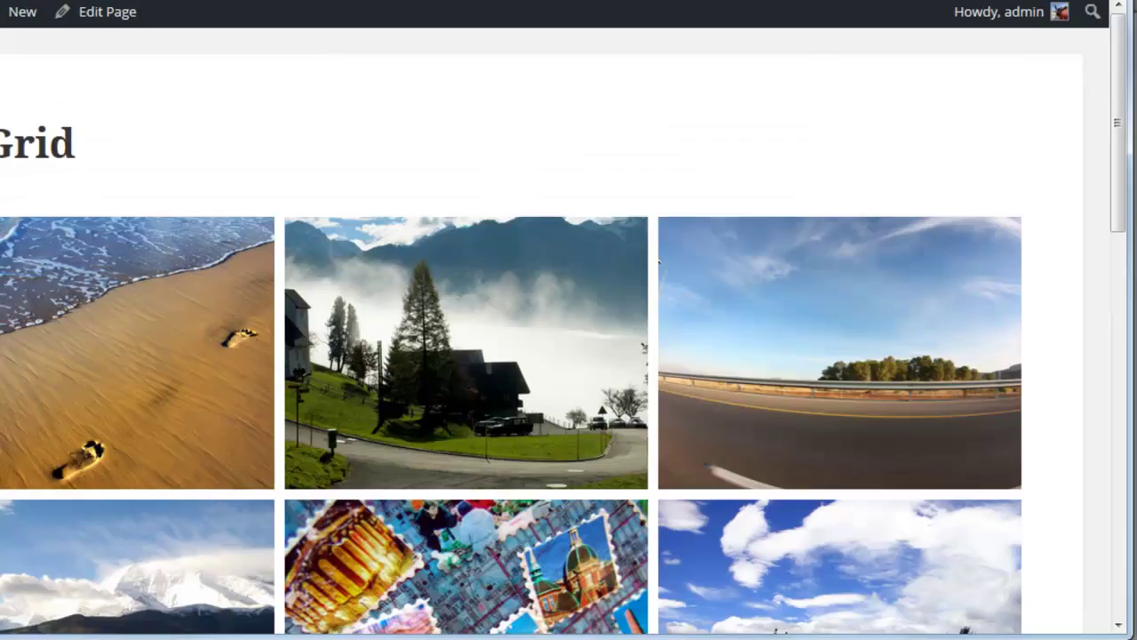
pyautogui.click(507, 5)
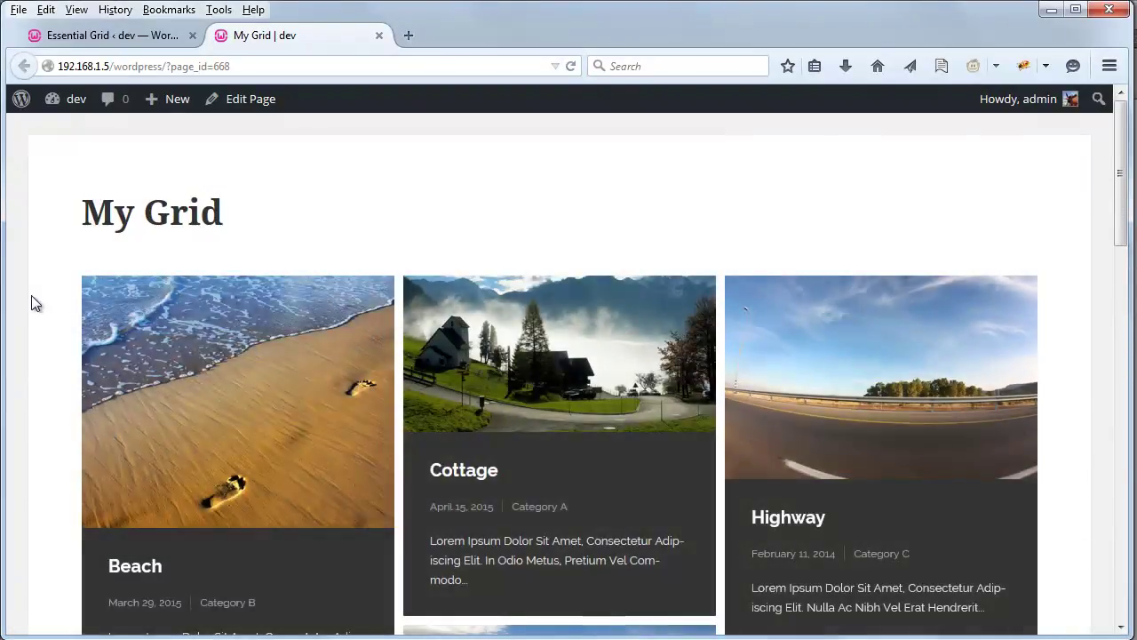
pyautogui.scroll(-2, 44, 305)
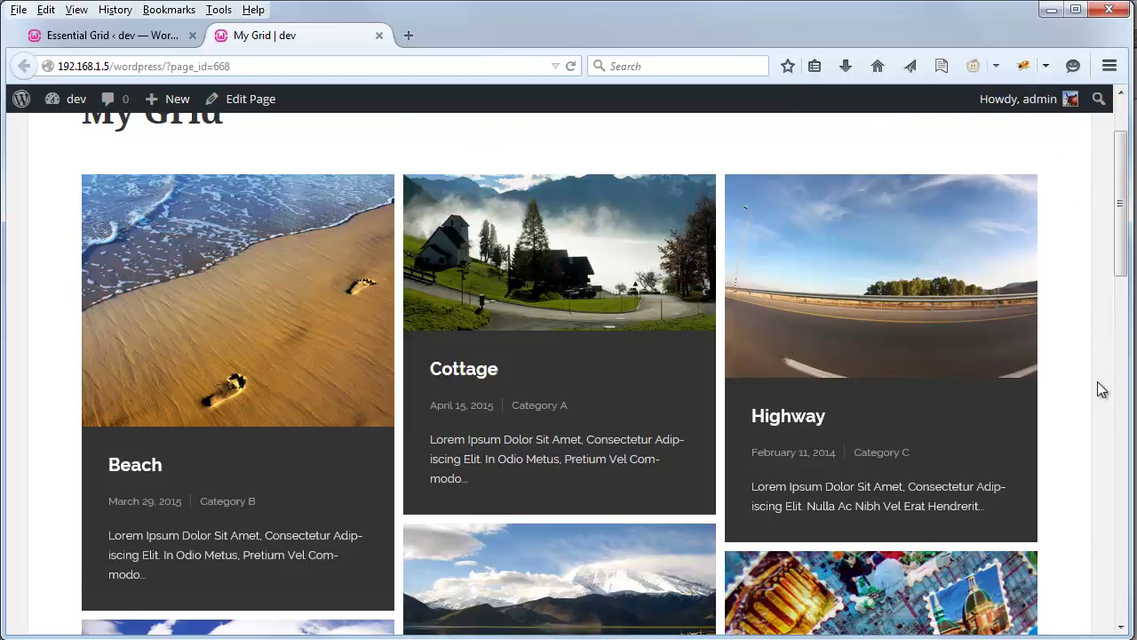
pyautogui.scroll(-8, 1086, 387)
pyautogui.scroll(10, 1086, 388)
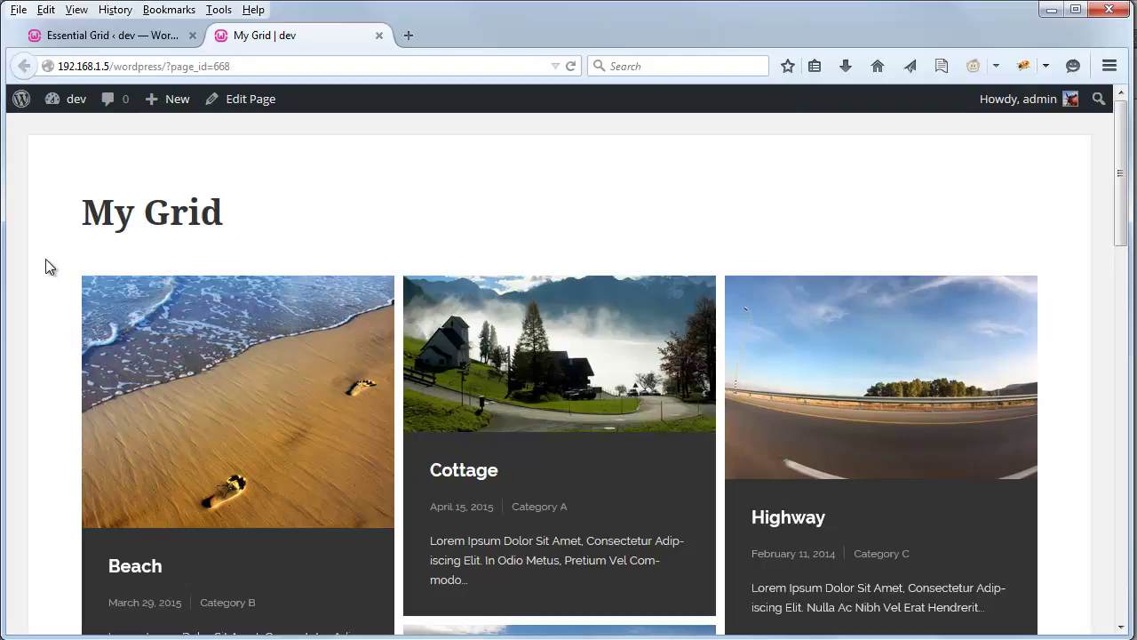
pyautogui.moveTo(127, 325)
pyautogui.scroll(-5, 40, 296)
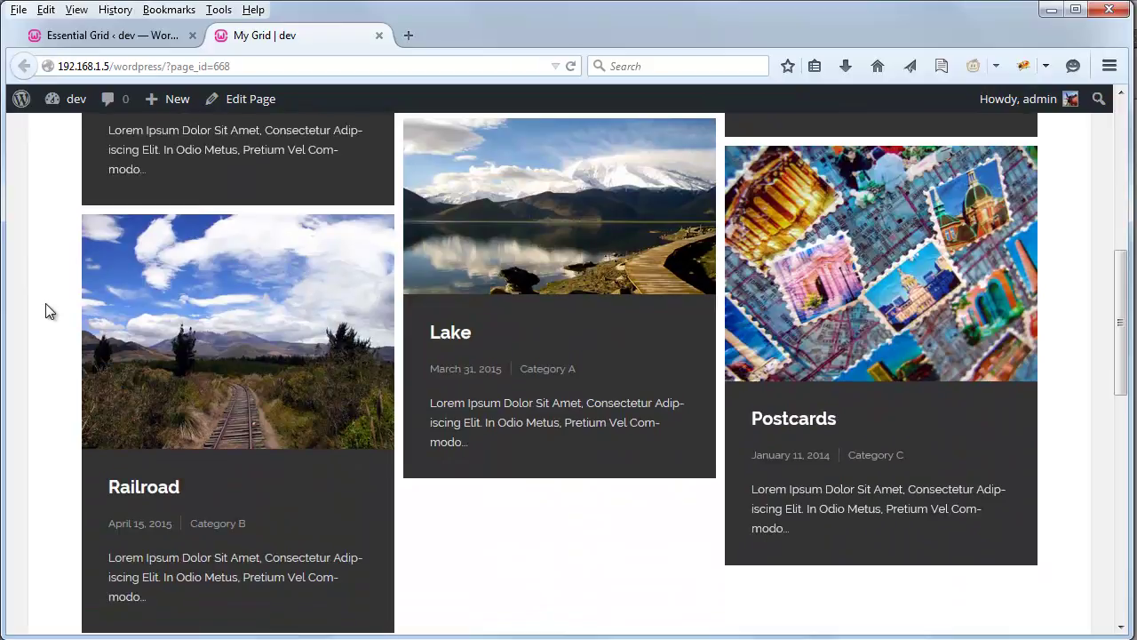
pyautogui.scroll(5, 49, 311)
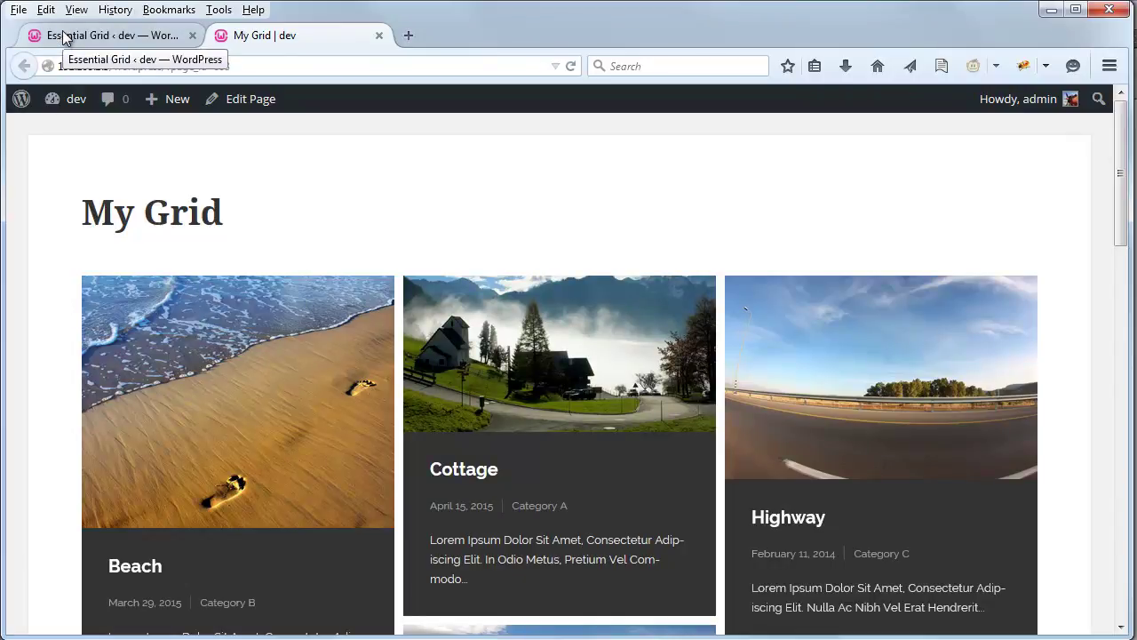
# Step: From the Essential Grid overview, open My Grid's Cleveland skin in the item skin editor
pyautogui.click(62, 31)
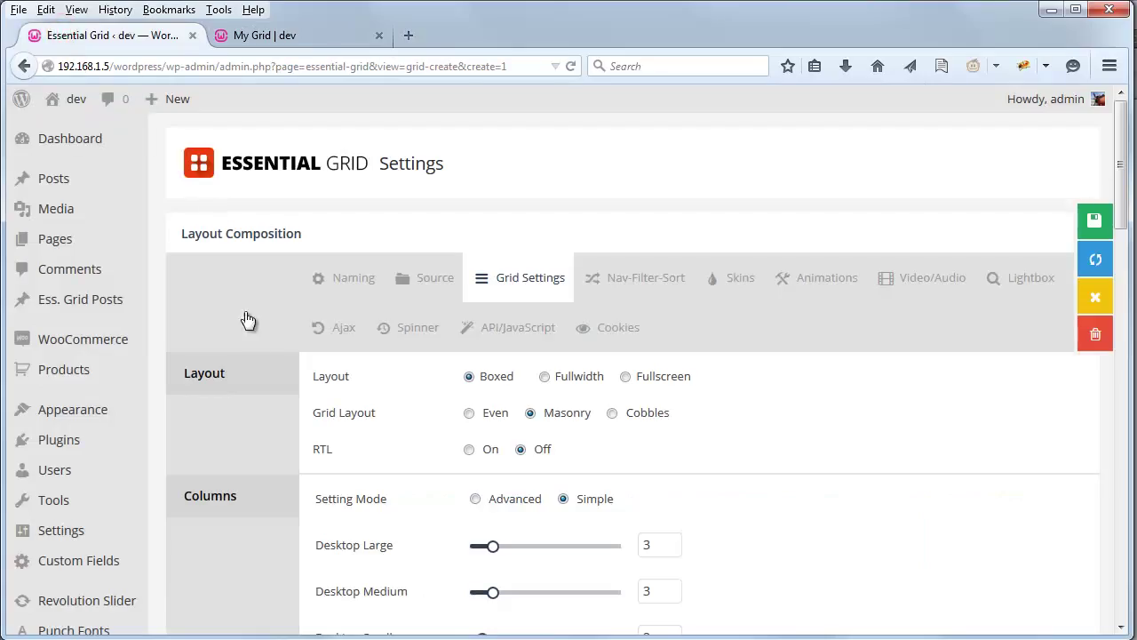
pyautogui.scroll(-2, 271, 354)
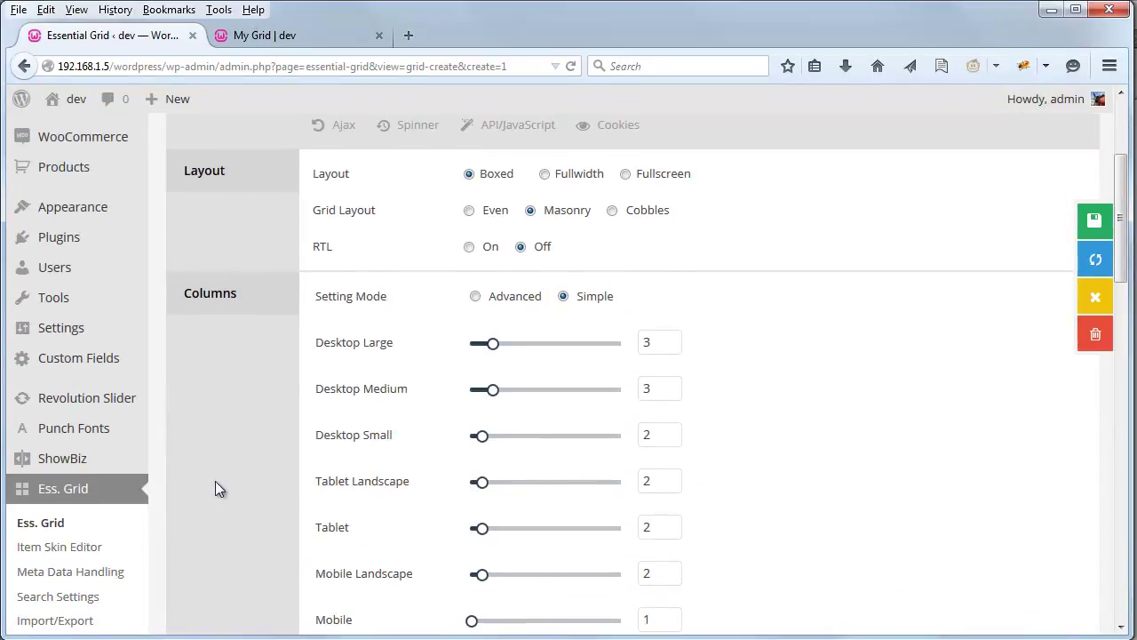
pyautogui.click(51, 523)
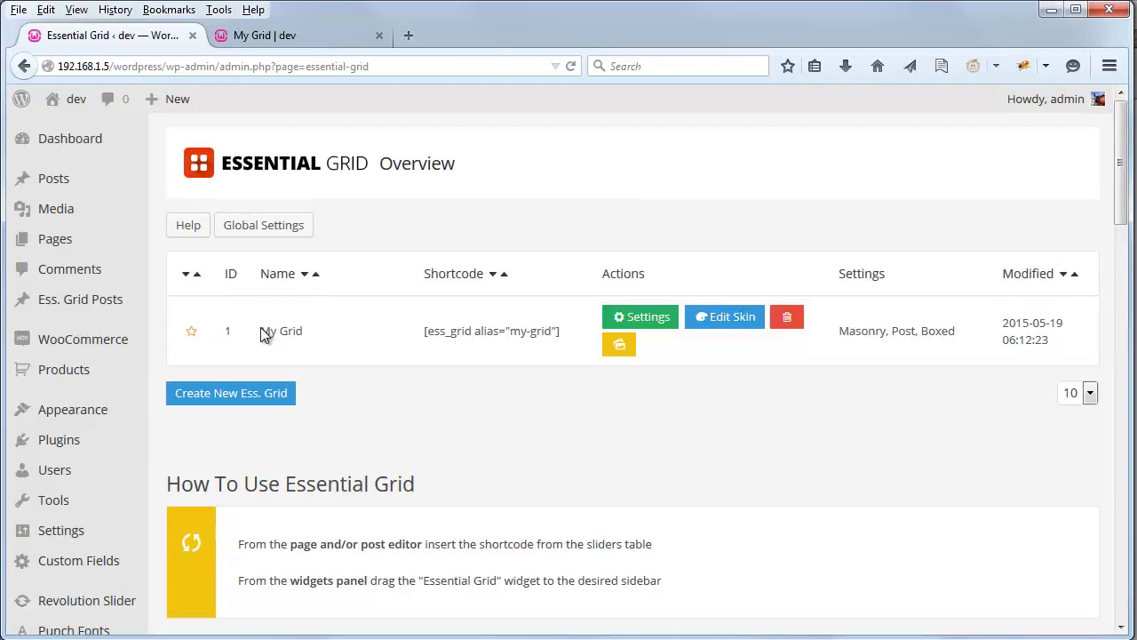
pyautogui.moveTo(261, 330); pyautogui.dragTo(319, 331)
pyautogui.click(319, 331)
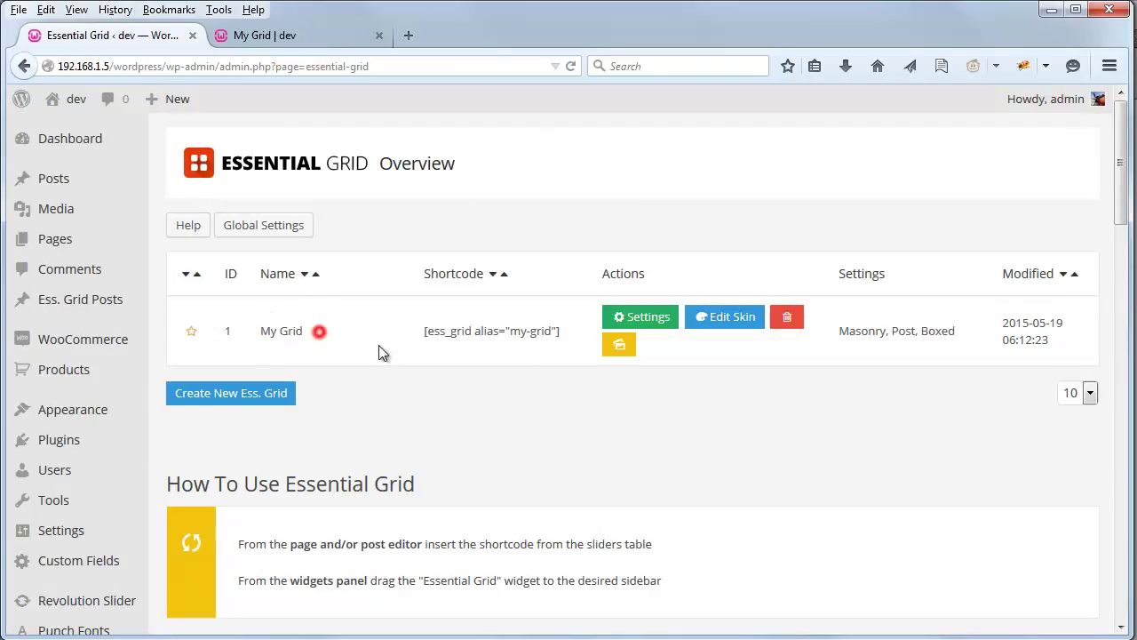
pyautogui.click(727, 327)
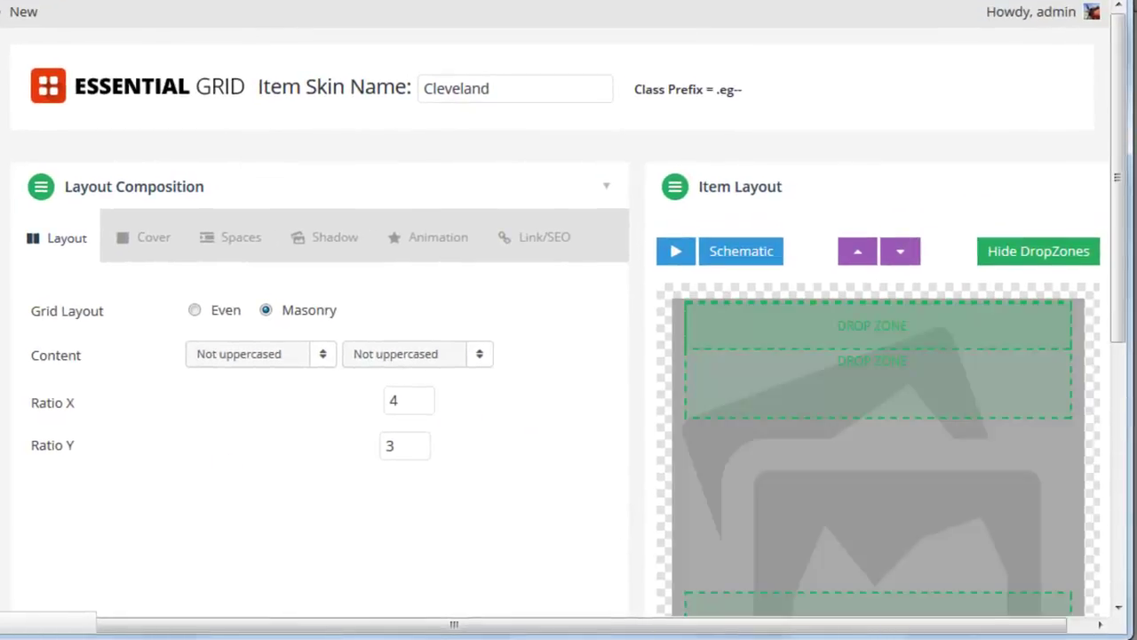
# Step: Copy the prepared CSS snippet from the Notepad window
pyautogui.hotkey('alt', 'Tab')
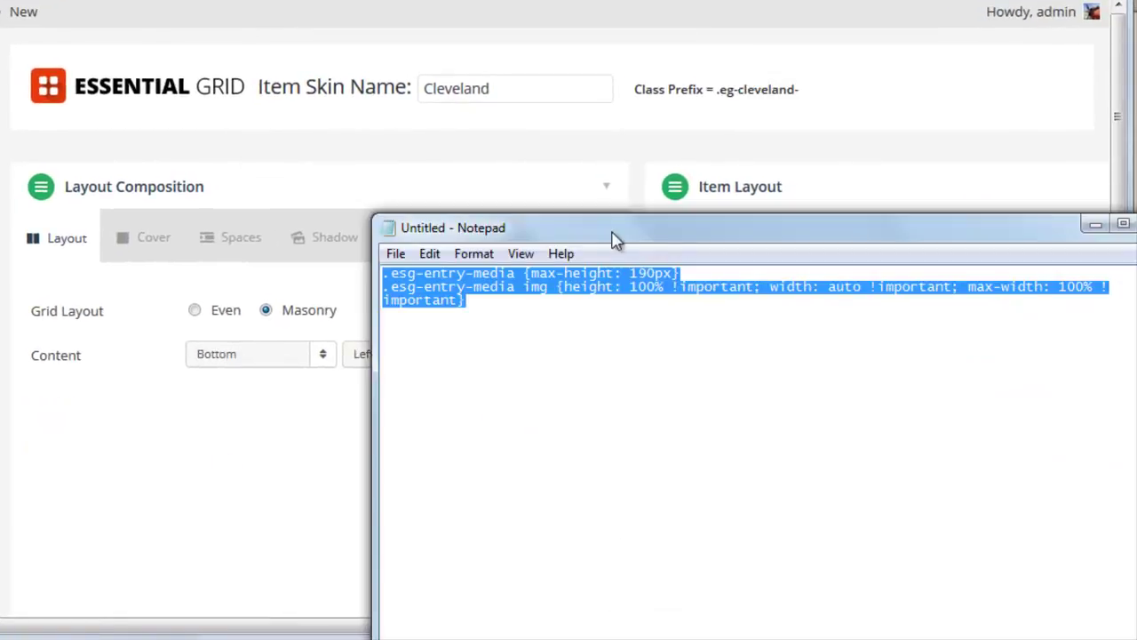
pyautogui.moveTo(639, 245); pyautogui.dragTo(368, 243)
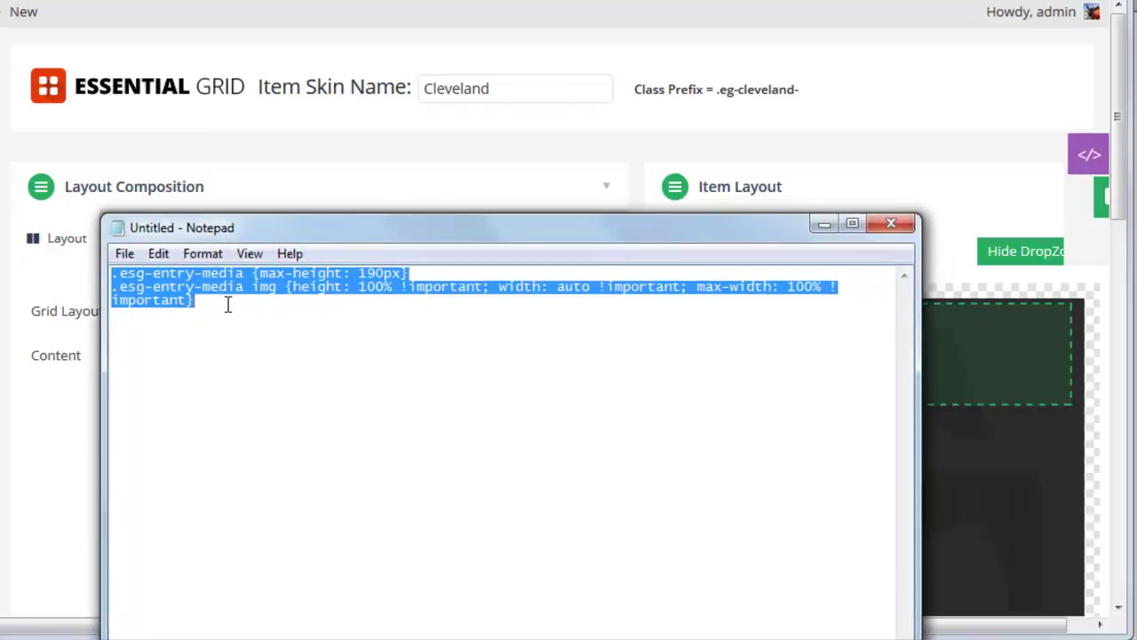
pyautogui.rightClick(204, 292)
pyautogui.click(256, 359)
pyautogui.click(540, 8)
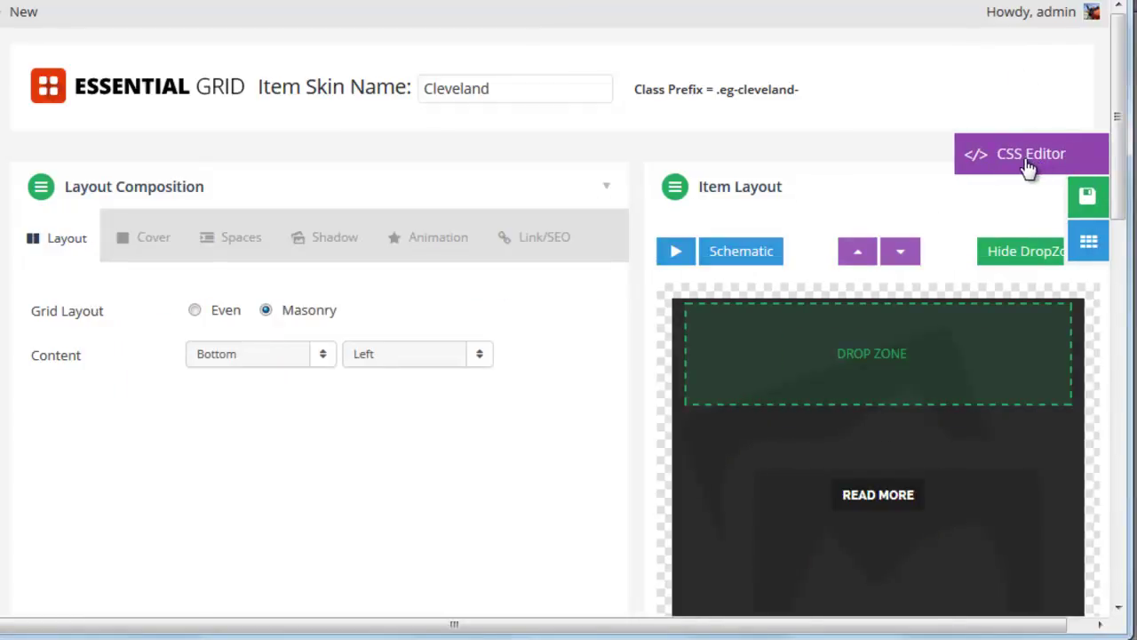
# Step: Paste the CSS rules at the top of the Global Custom CSS editor
pyautogui.click(1020, 162)
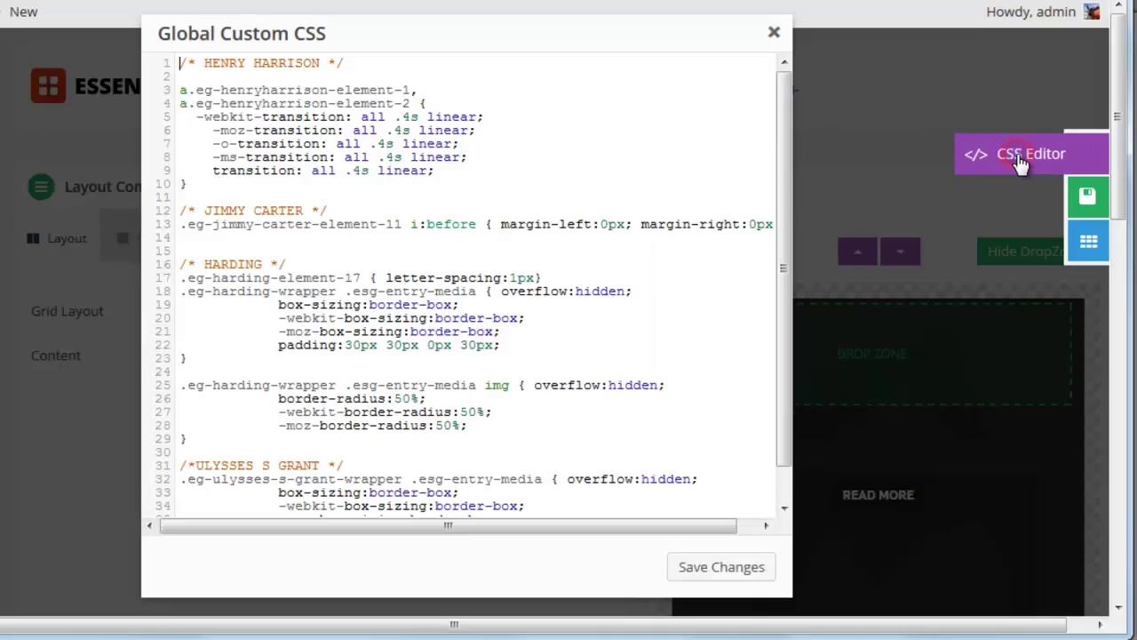
pyautogui.press('Return')
pyautogui.press('Return')
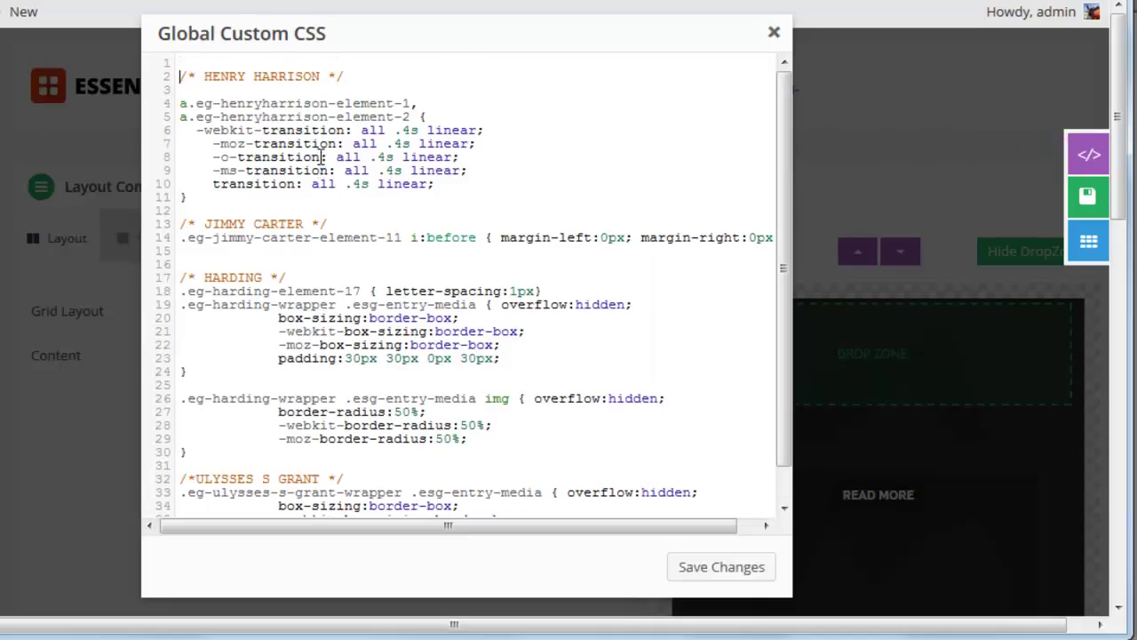
pyautogui.hotkey('ctrl', 'v')
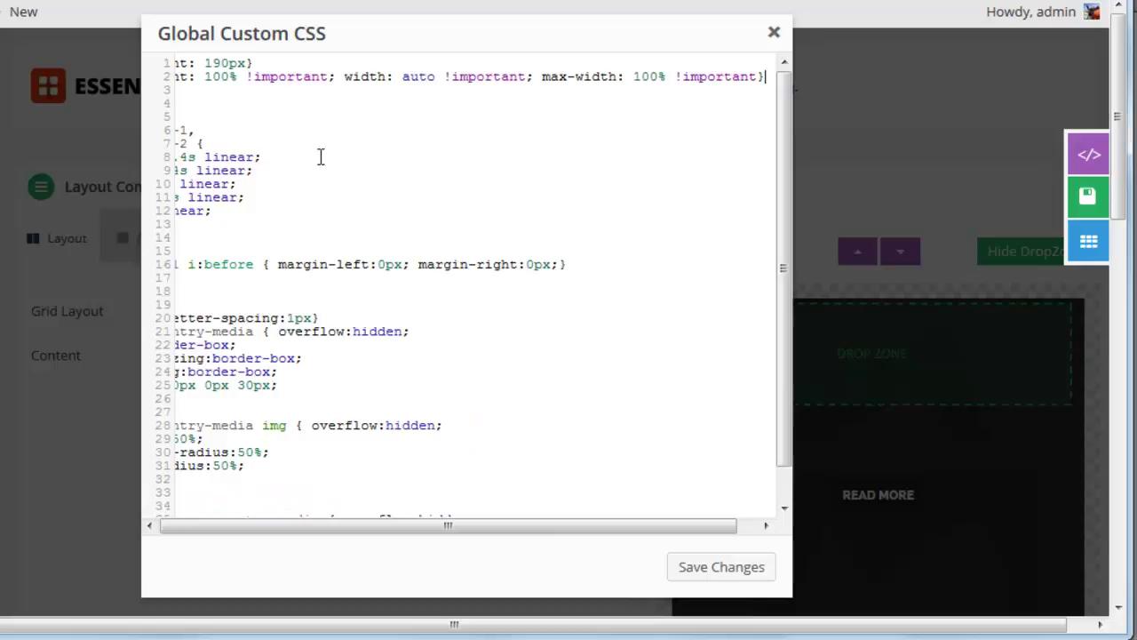
pyautogui.press('Return')
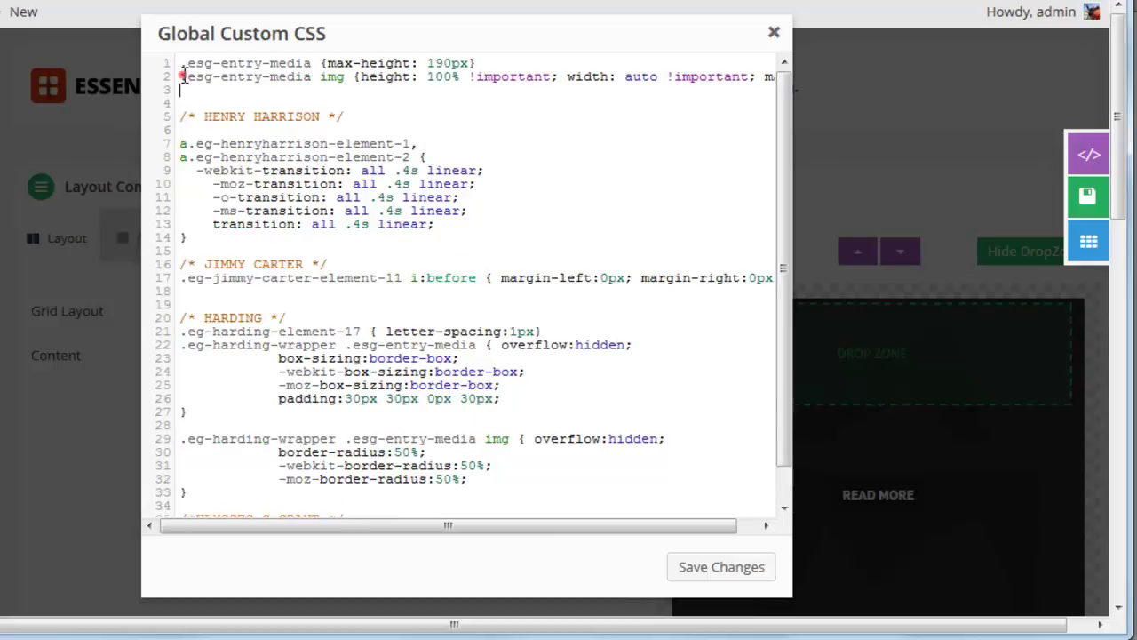
pyautogui.moveTo(182, 76); pyautogui.dragTo(713, 80)
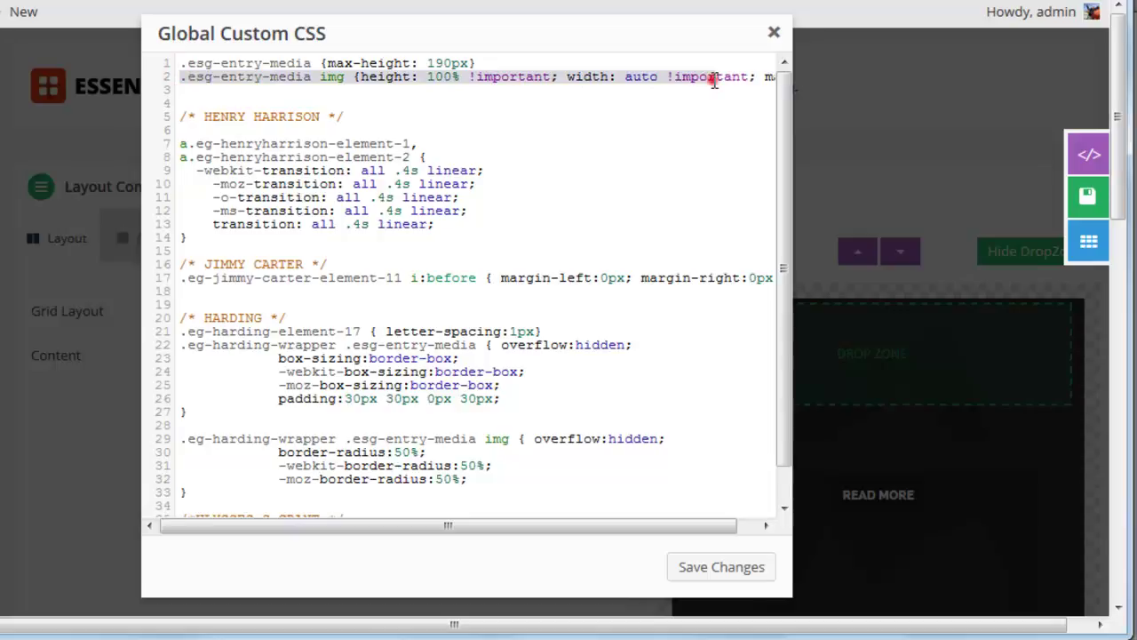
pyautogui.click(712, 80)
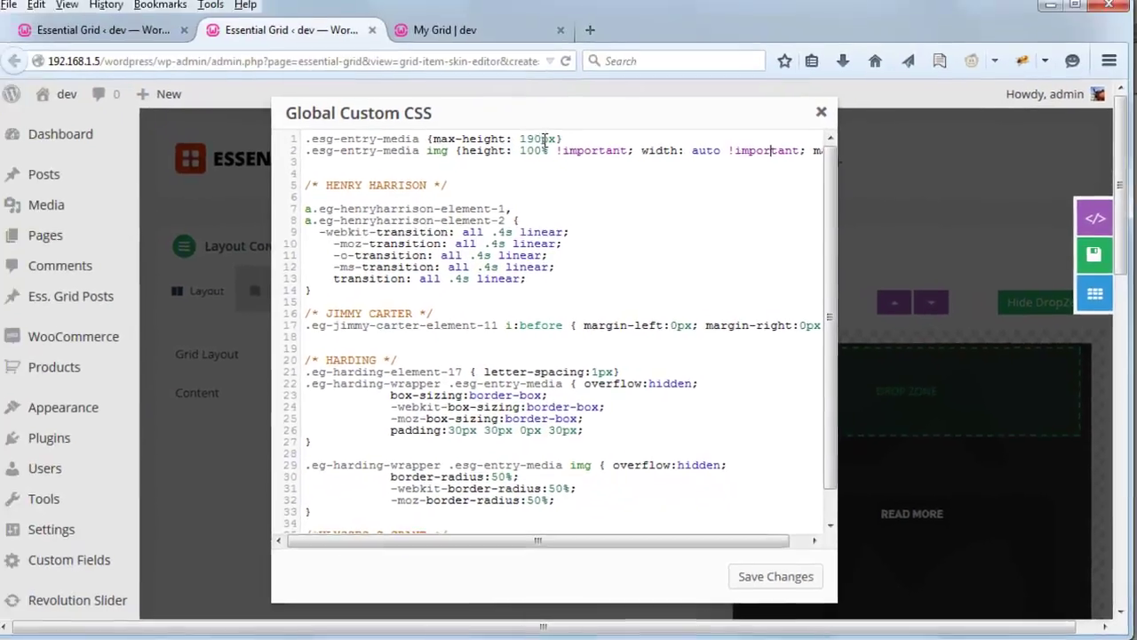
# Step: Save the CSS capping .esg-entry-media at 190px max-height and reload My Grid
pyautogui.click(469, 36)
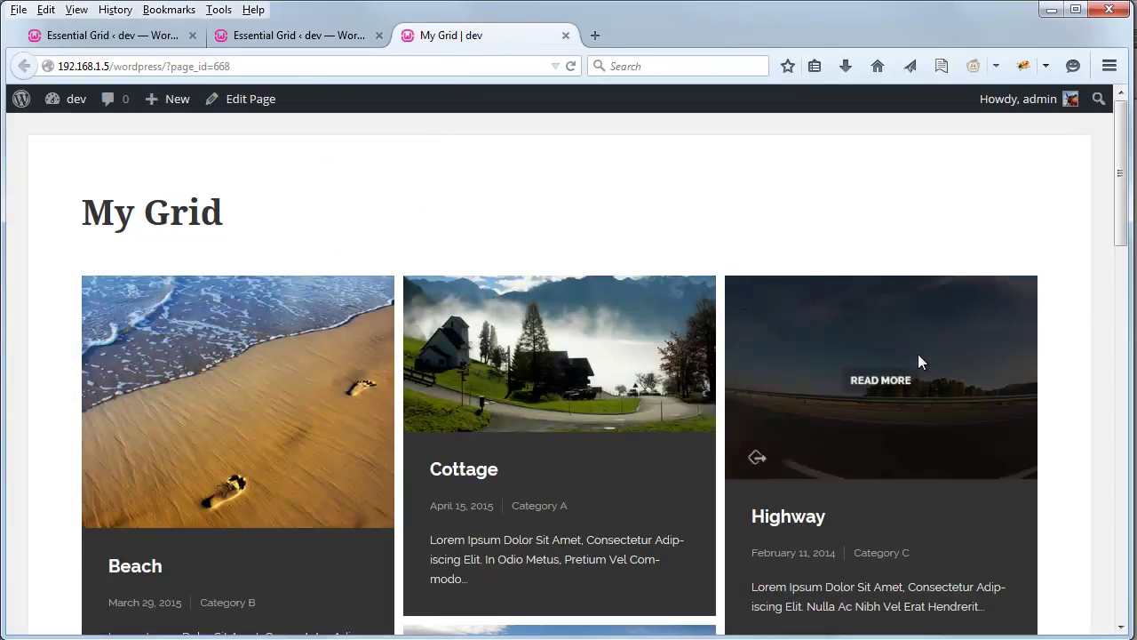
pyautogui.click(260, 37)
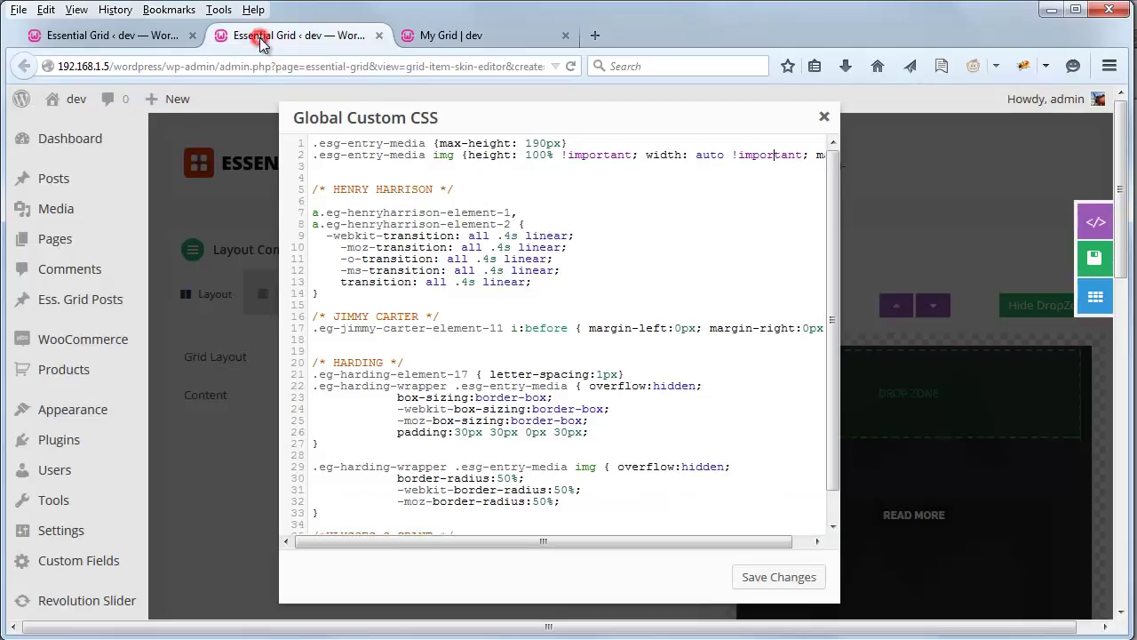
pyautogui.click(766, 577)
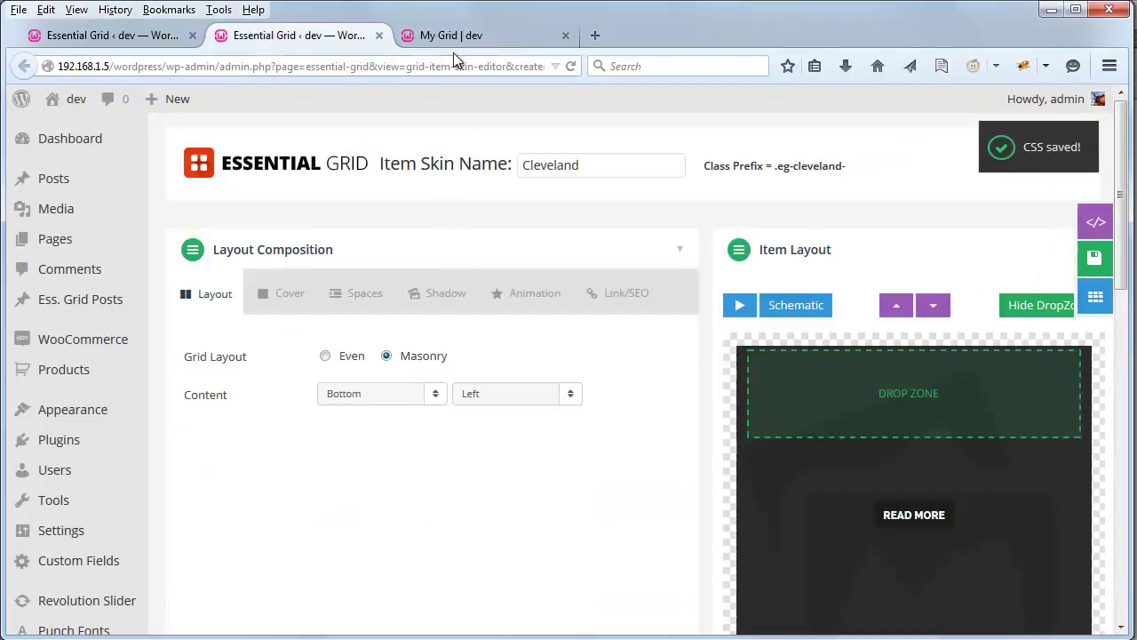
pyautogui.click(445, 38)
pyautogui.click(570, 67)
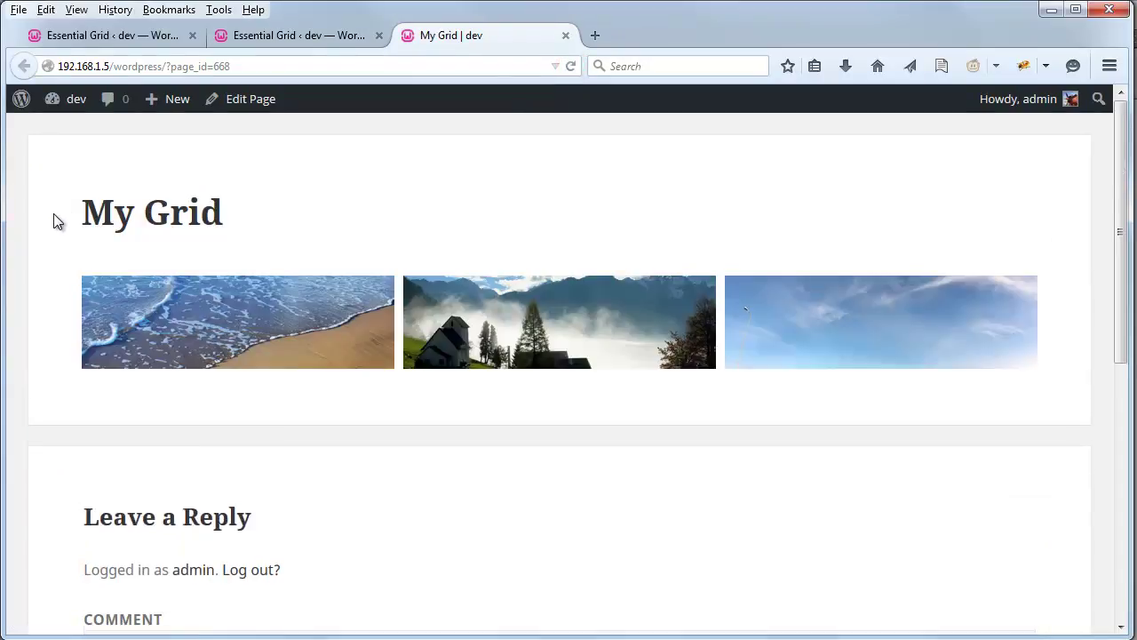
# Step: Lower the .esg-entry-media max-height from 190px to 175px, then save the CSS and the Cleveland skin
pyautogui.scroll(-5, 34, 343)
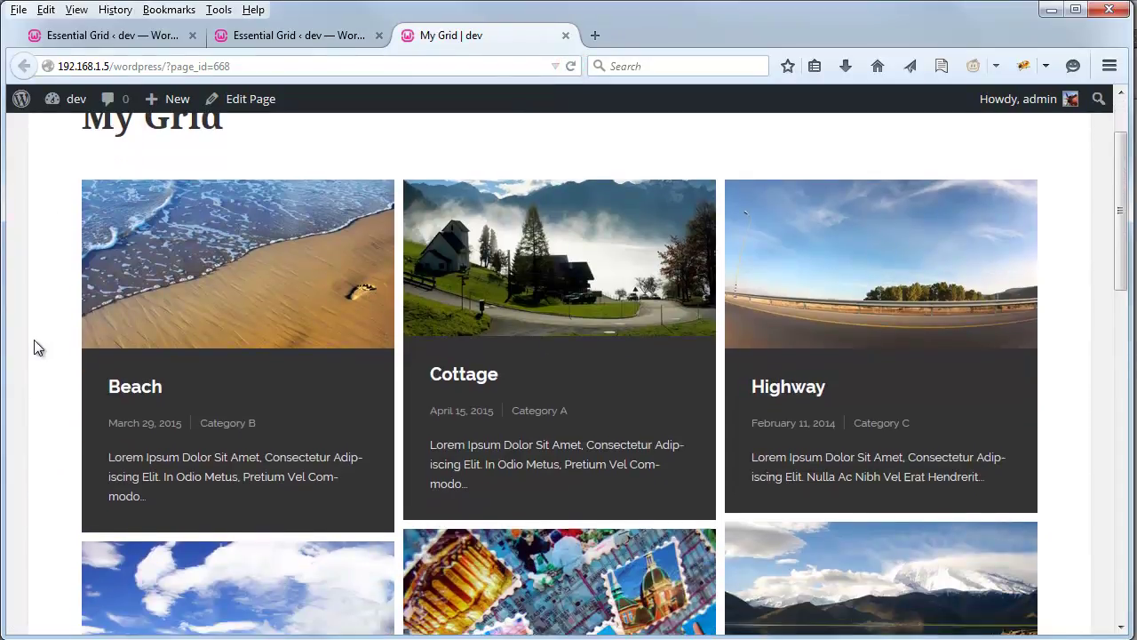
pyautogui.scroll(2, 41, 348)
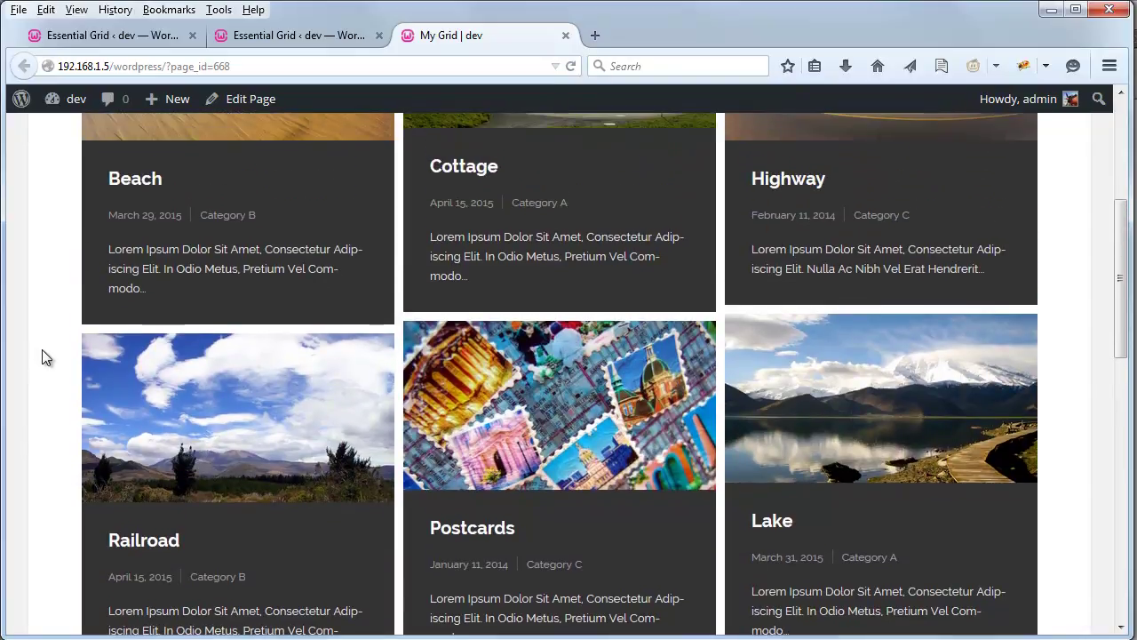
pyautogui.scroll(3, 46, 357)
pyautogui.scroll(1, 46, 357)
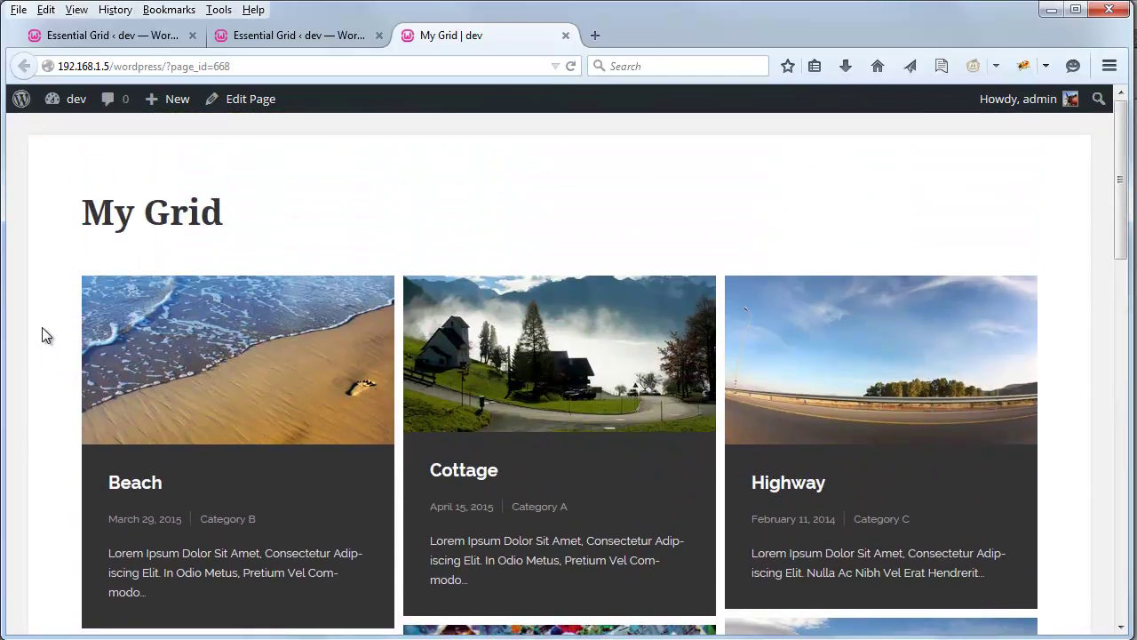
pyautogui.click(278, 36)
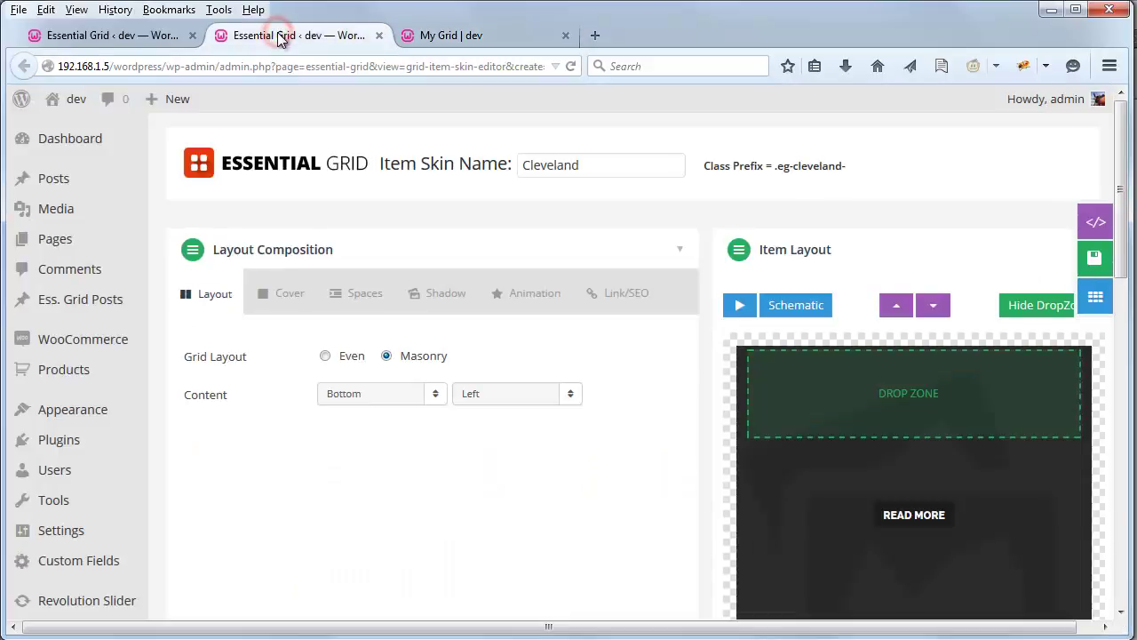
pyautogui.click(1085, 223)
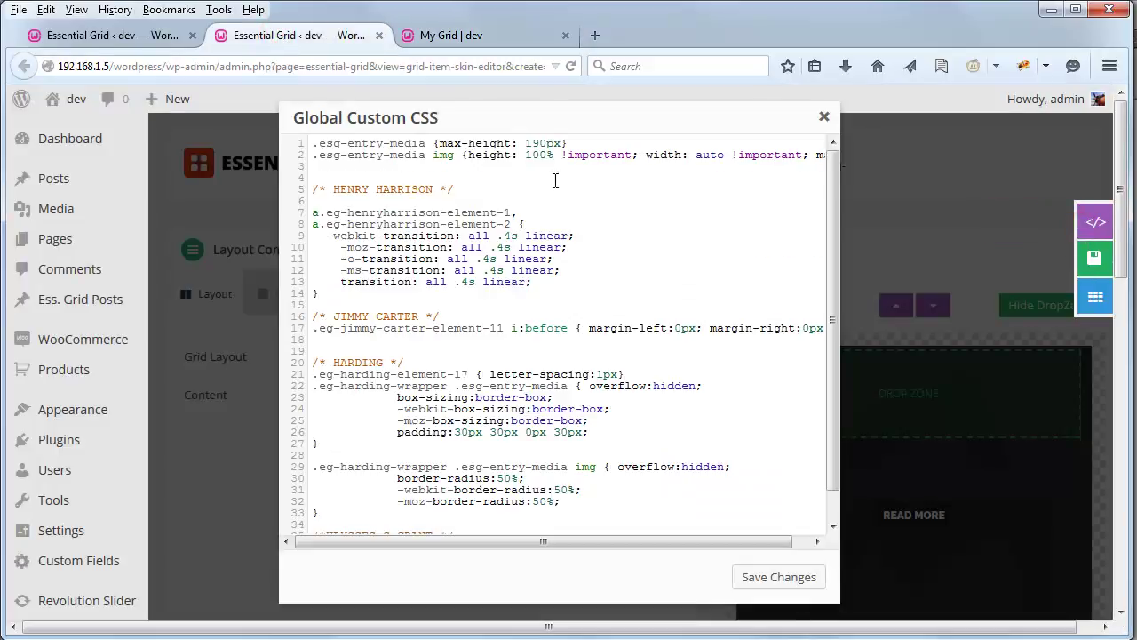
pyautogui.moveTo(546, 143); pyautogui.dragTo(533, 143)
pyautogui.write('75')
pyautogui.click(791, 576)
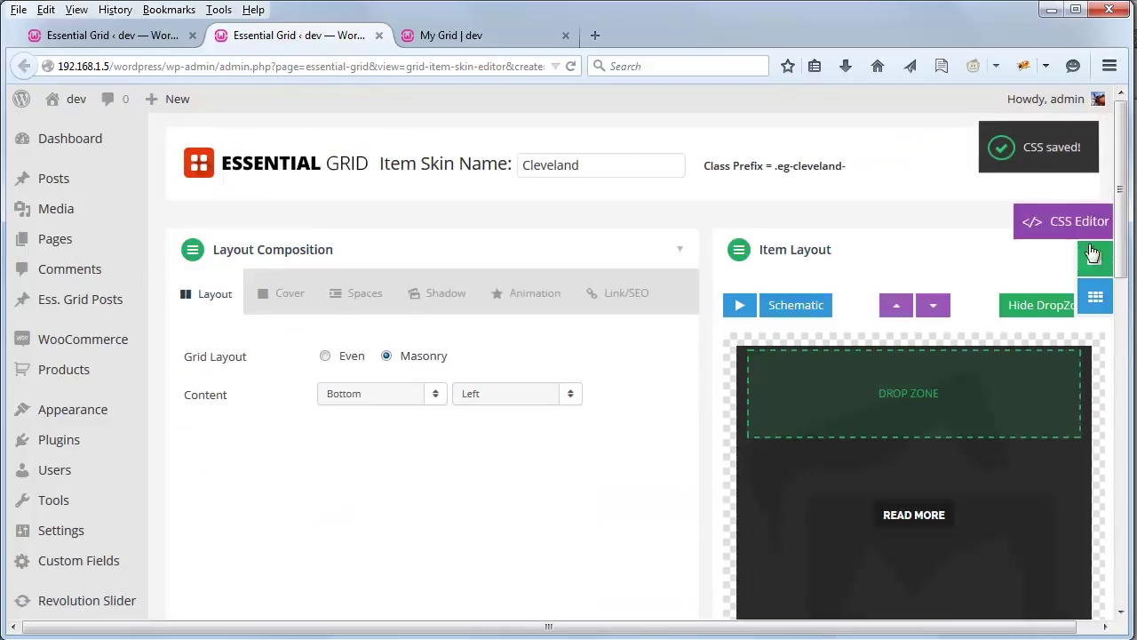
pyautogui.click(1092, 255)
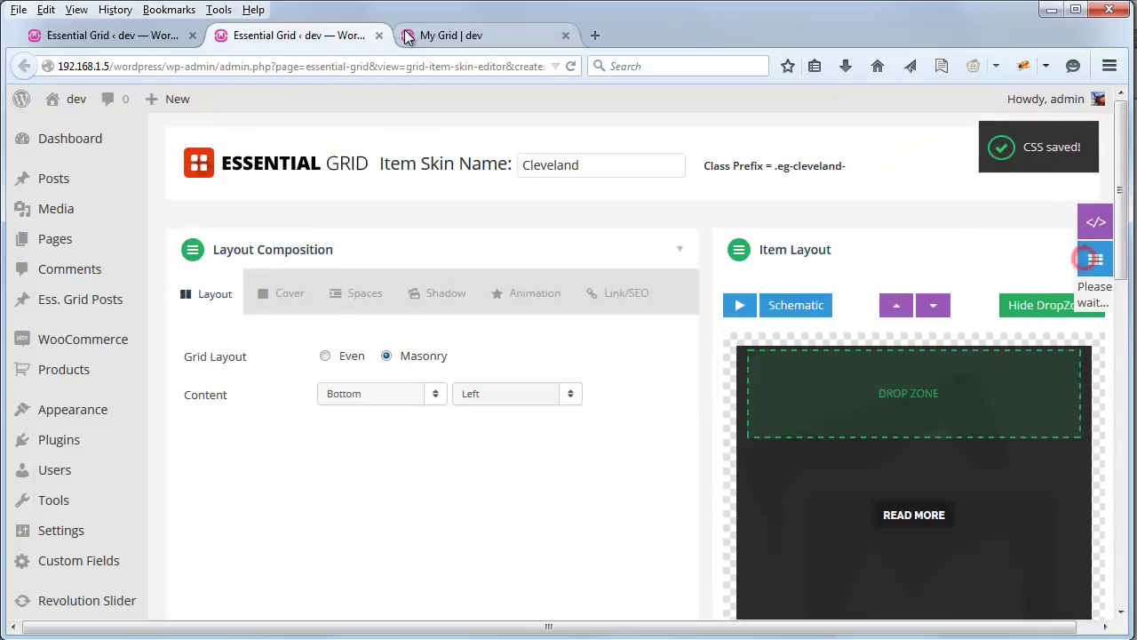
pyautogui.click(451, 35)
# Step: Reload My Grid and scroll through the Beach, Cottage and Highway cards to check their heights
pyautogui.click(571, 65)
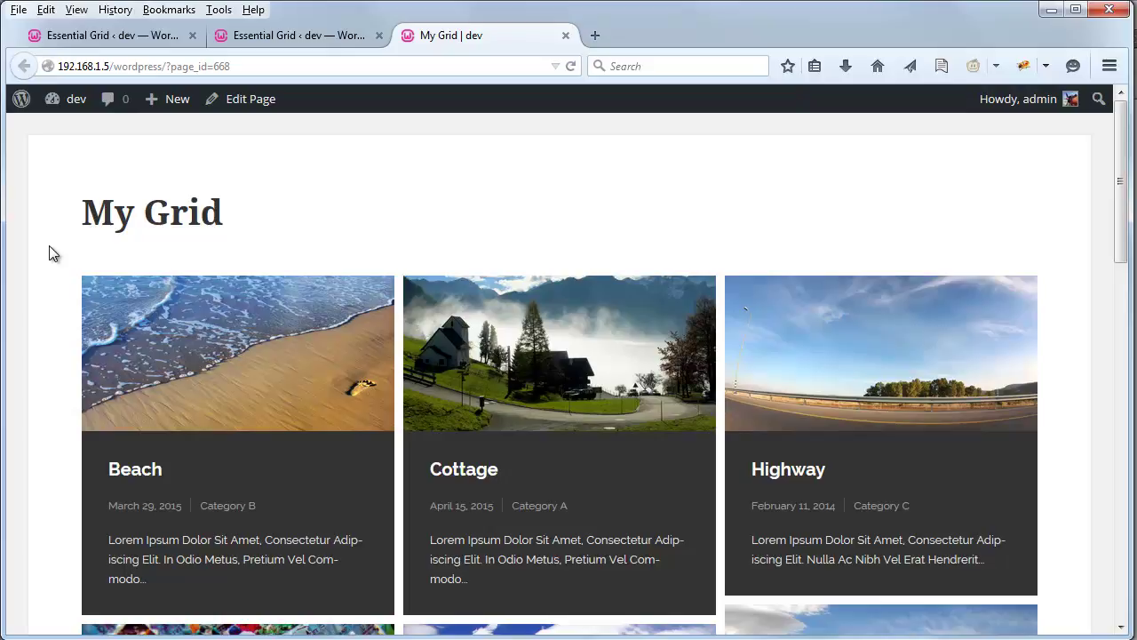
pyautogui.scroll(-4, 71, 355)
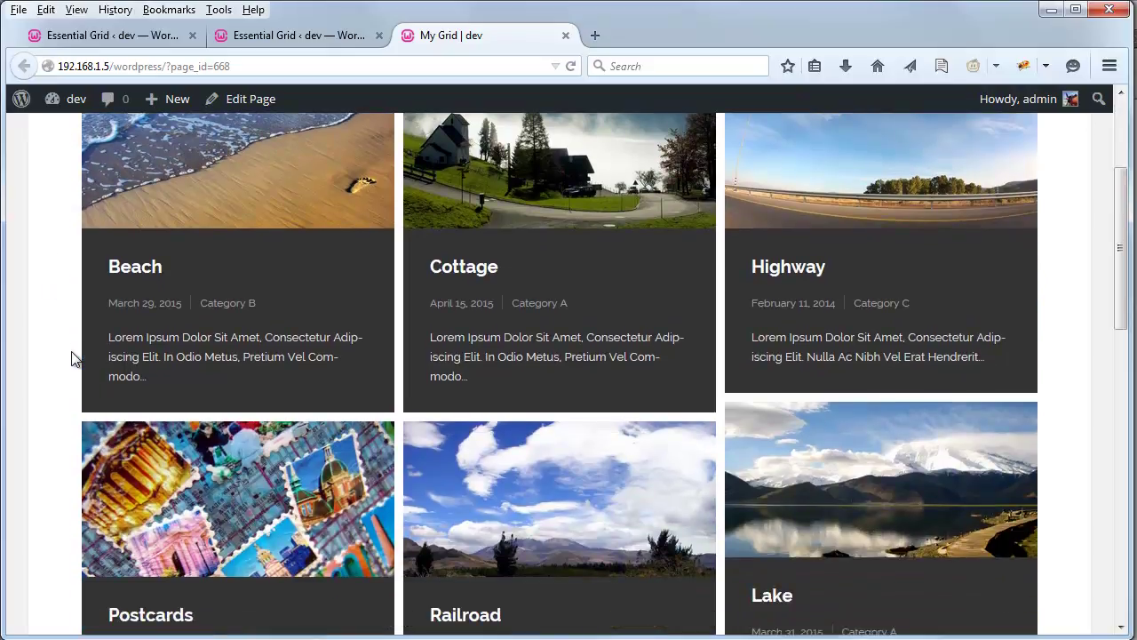
pyautogui.scroll(-4, 74, 358)
pyautogui.scroll(4, 80, 371)
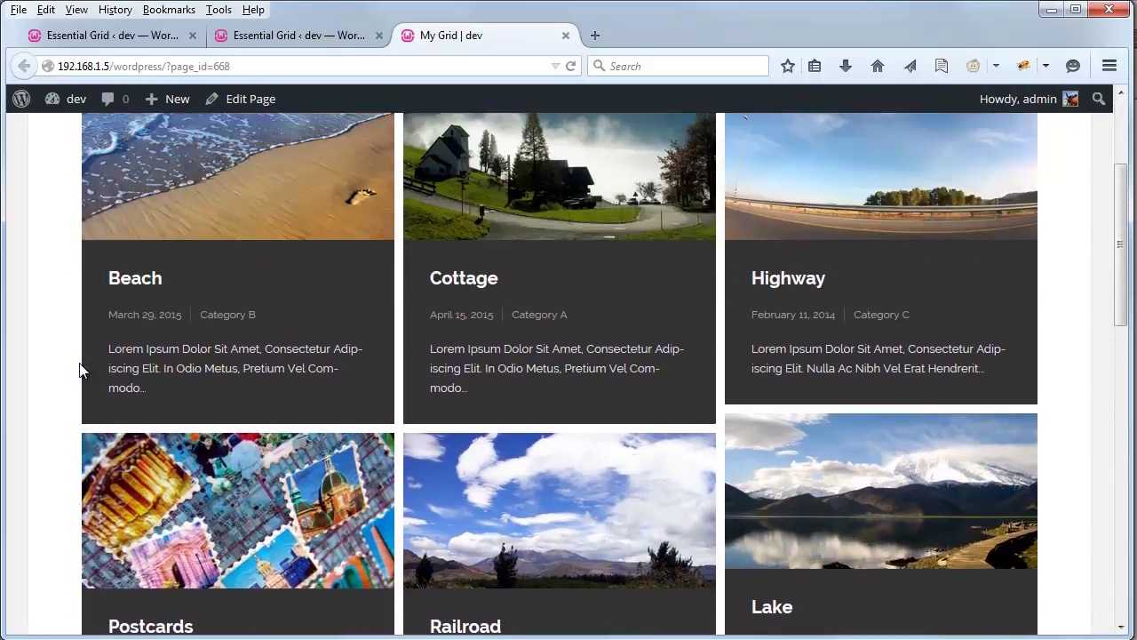
pyautogui.scroll(4, 80, 371)
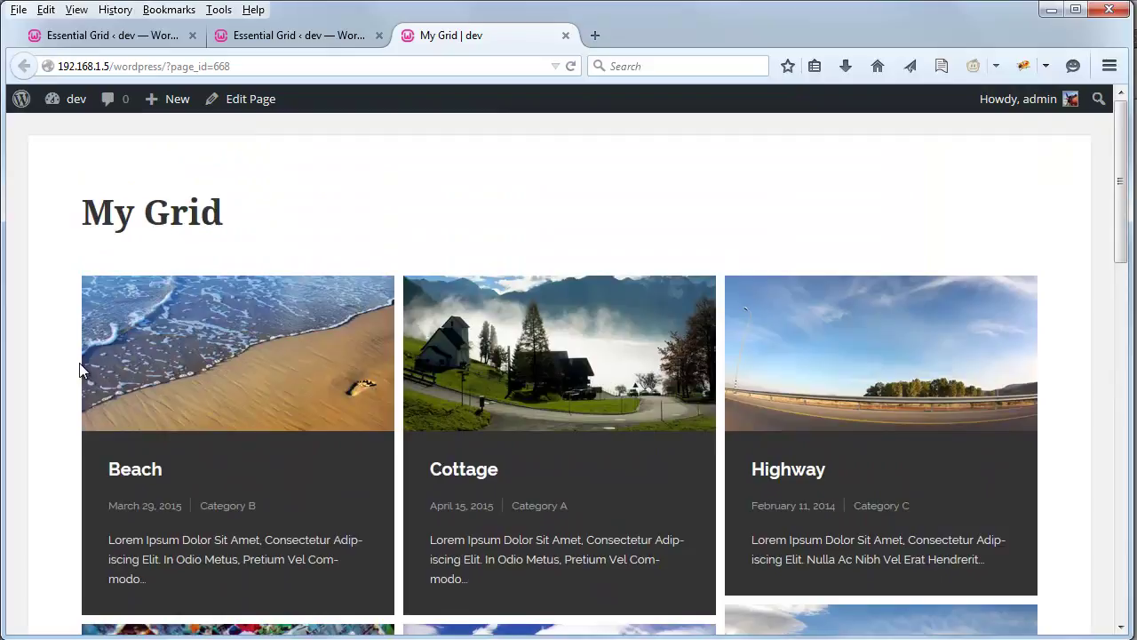
pyautogui.scroll(-8, 80, 371)
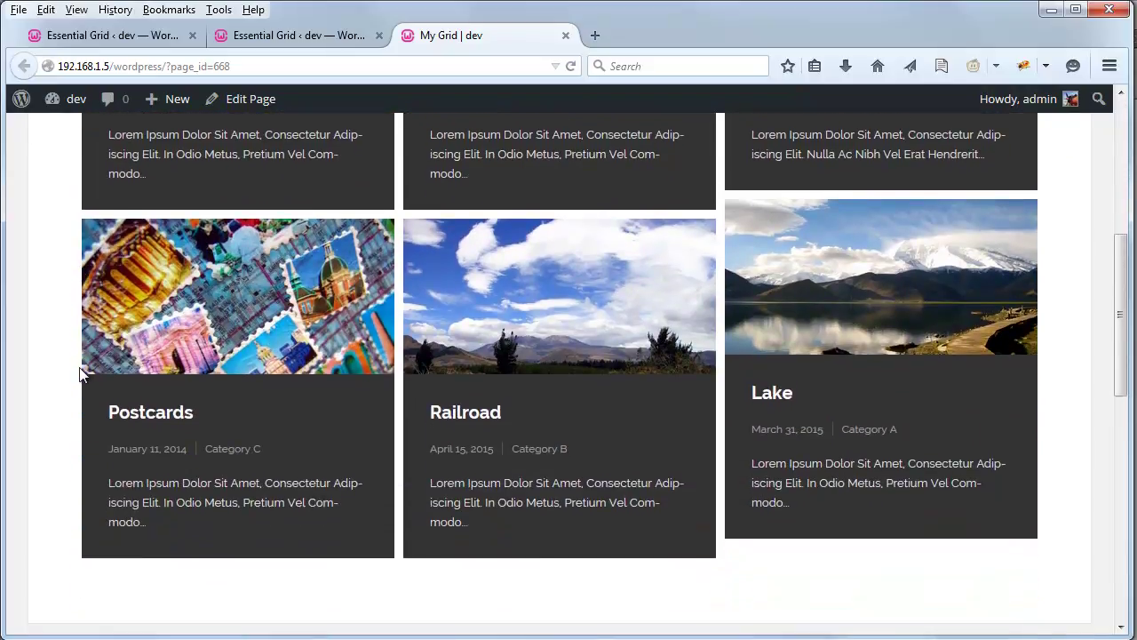
pyautogui.scroll(6, 80, 371)
pyautogui.scroll(-2, 53, 364)
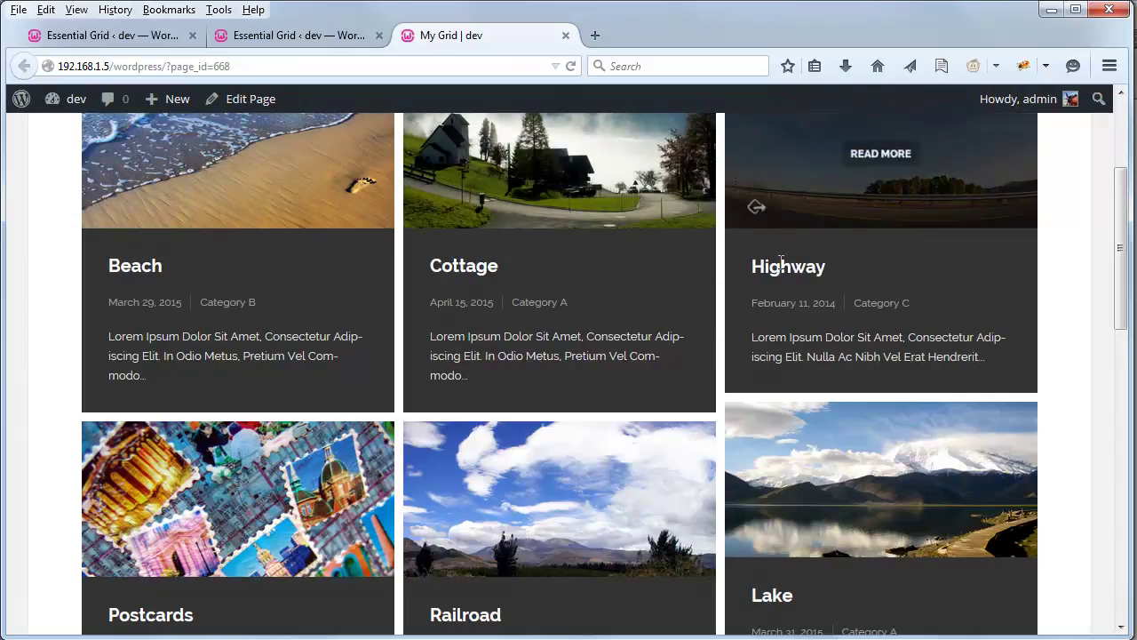
pyautogui.scroll(-4, 652, 375)
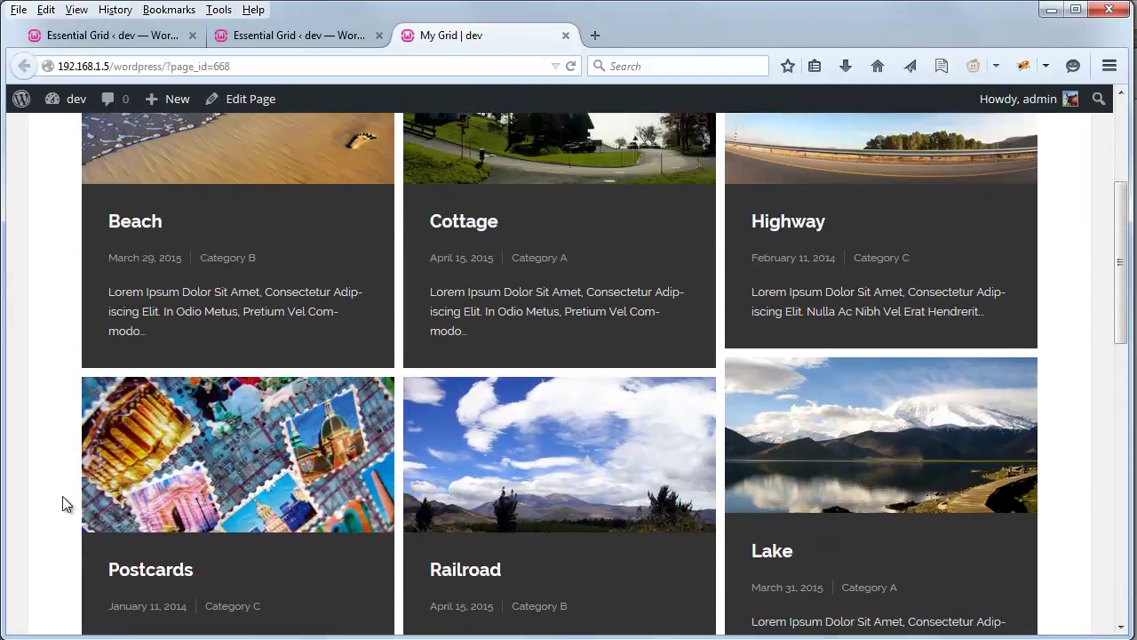
pyautogui.scroll(3, 63, 503)
pyautogui.moveTo(126, 438); pyautogui.dragTo(159, 480)
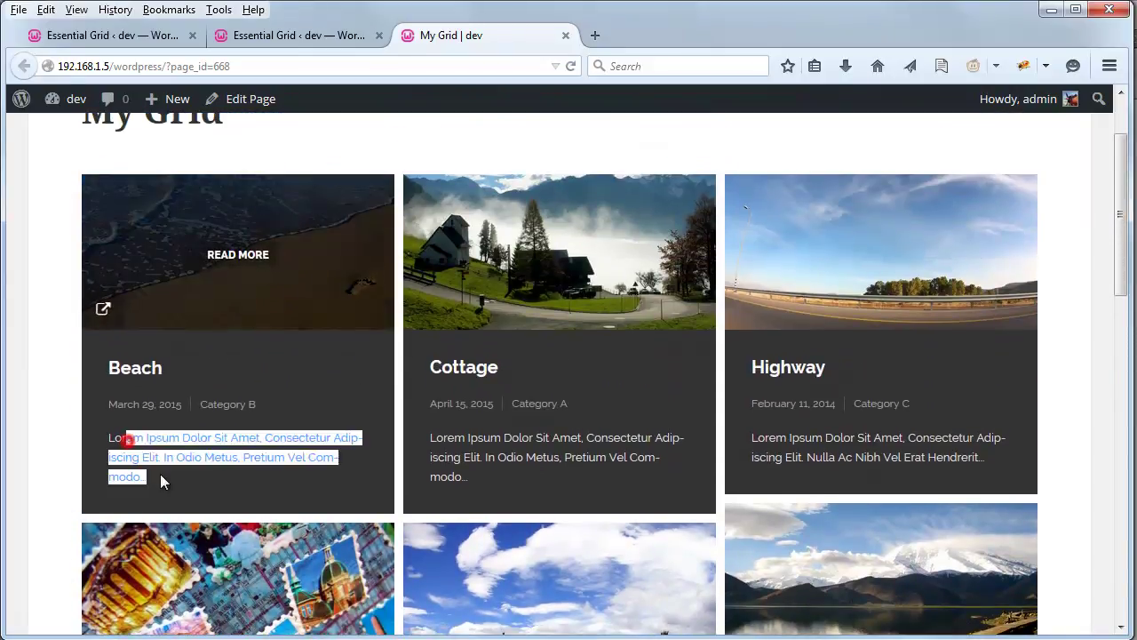
pyautogui.click(162, 478)
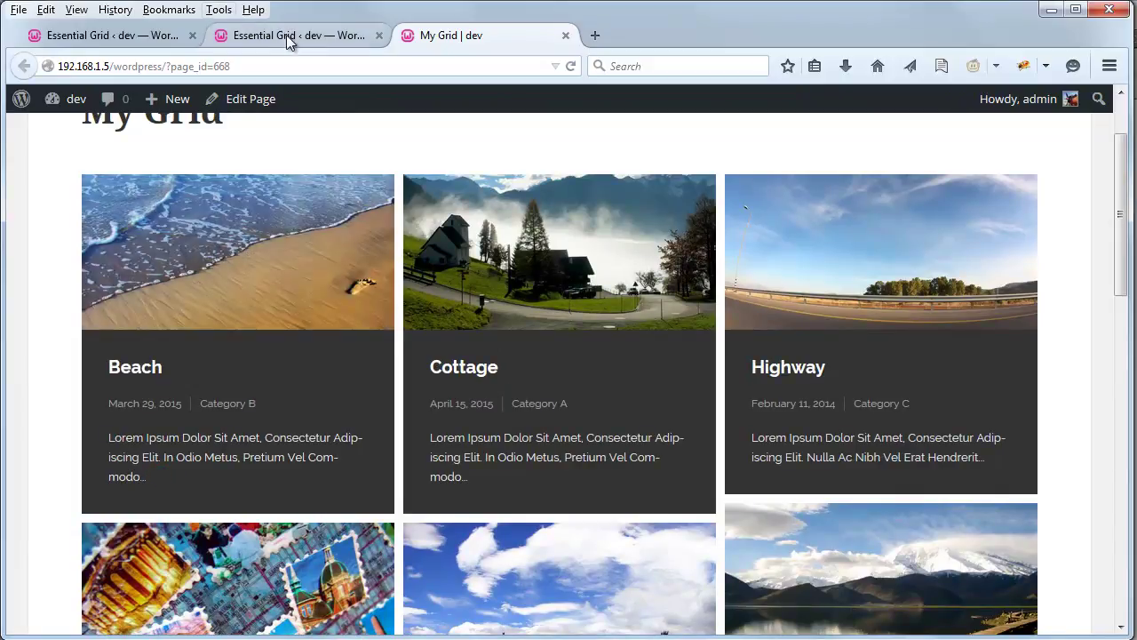
# Step: Select the Excerpt layer in the Cleveland skin editor and compare it with the My Grid page
pyautogui.click(114, 36)
pyautogui.click(267, 36)
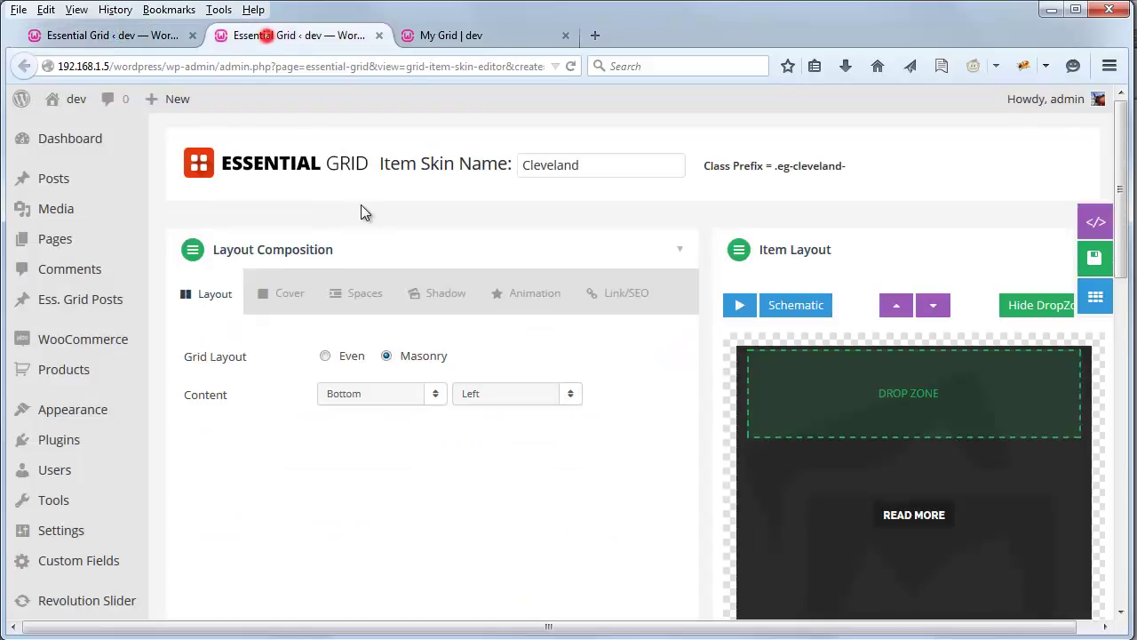
pyautogui.scroll(-5, 616, 325)
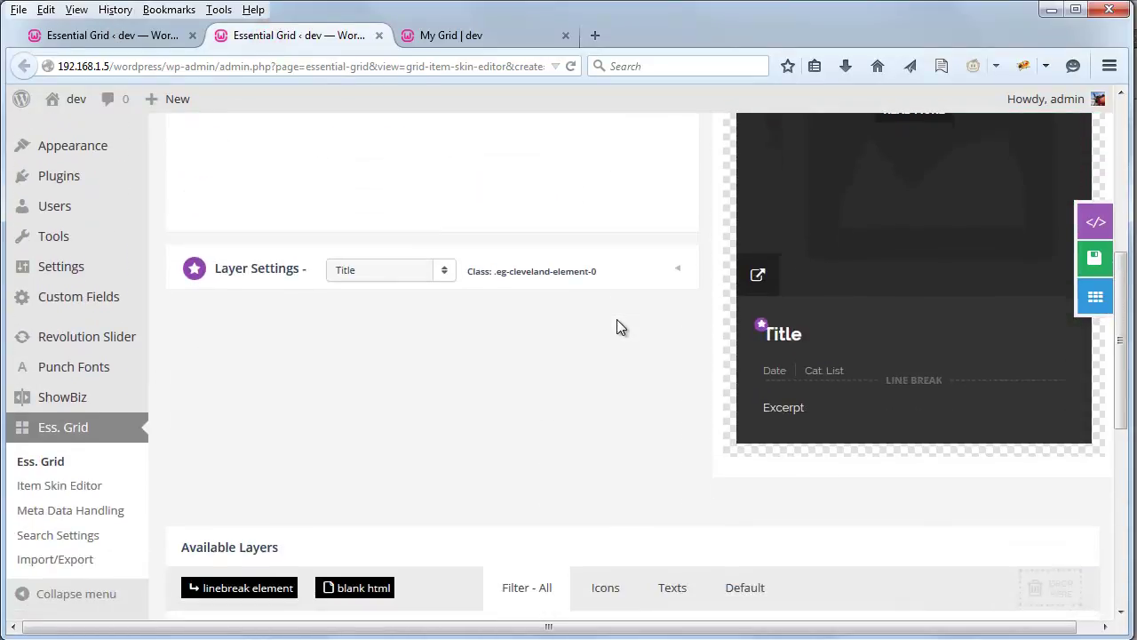
pyautogui.click(780, 407)
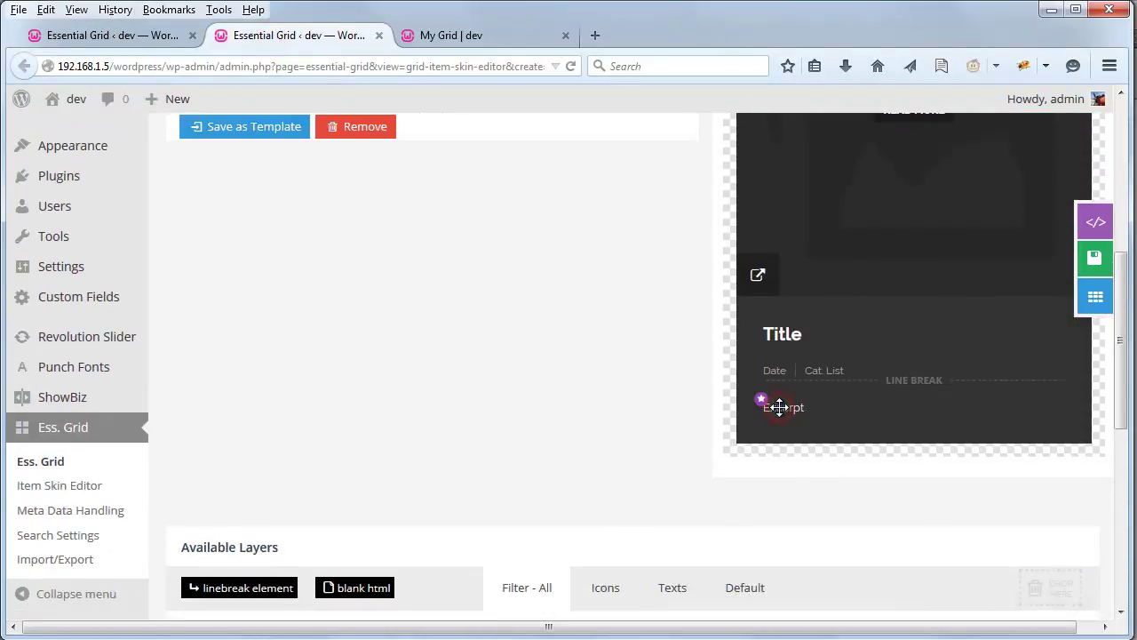
pyautogui.scroll(4, 376, 408)
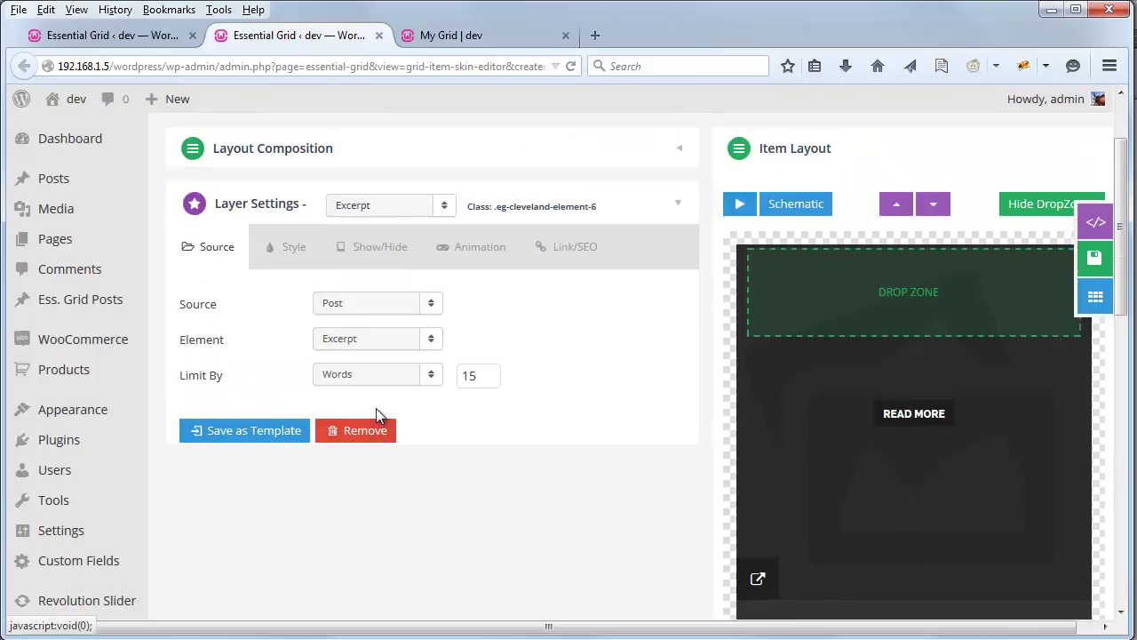
pyautogui.scroll(2, 285, 419)
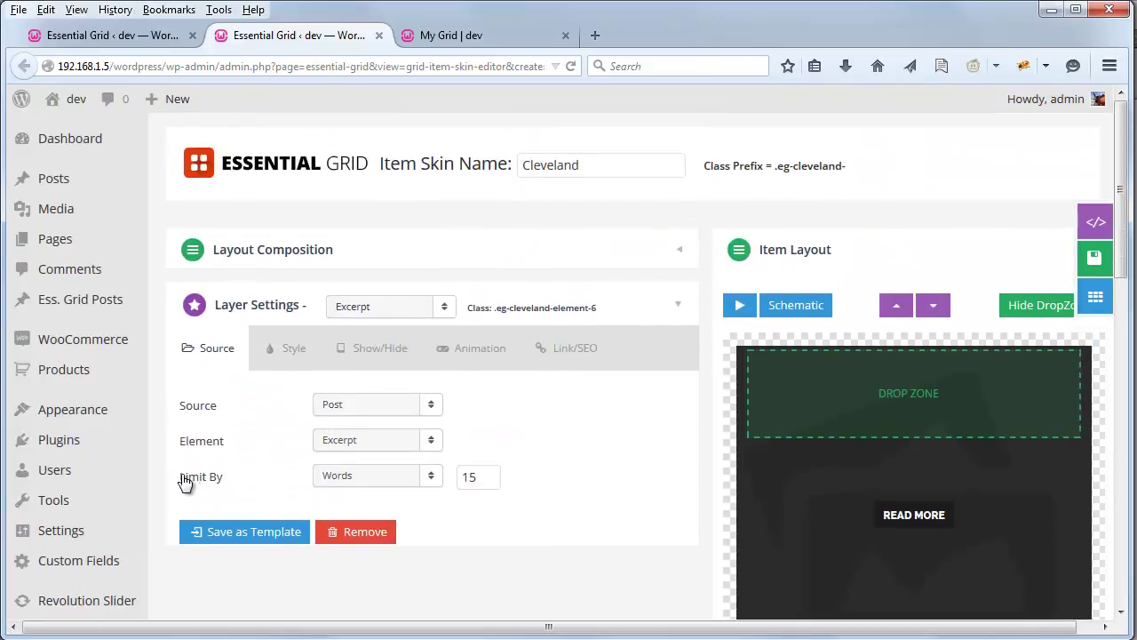
pyautogui.click(470, 37)
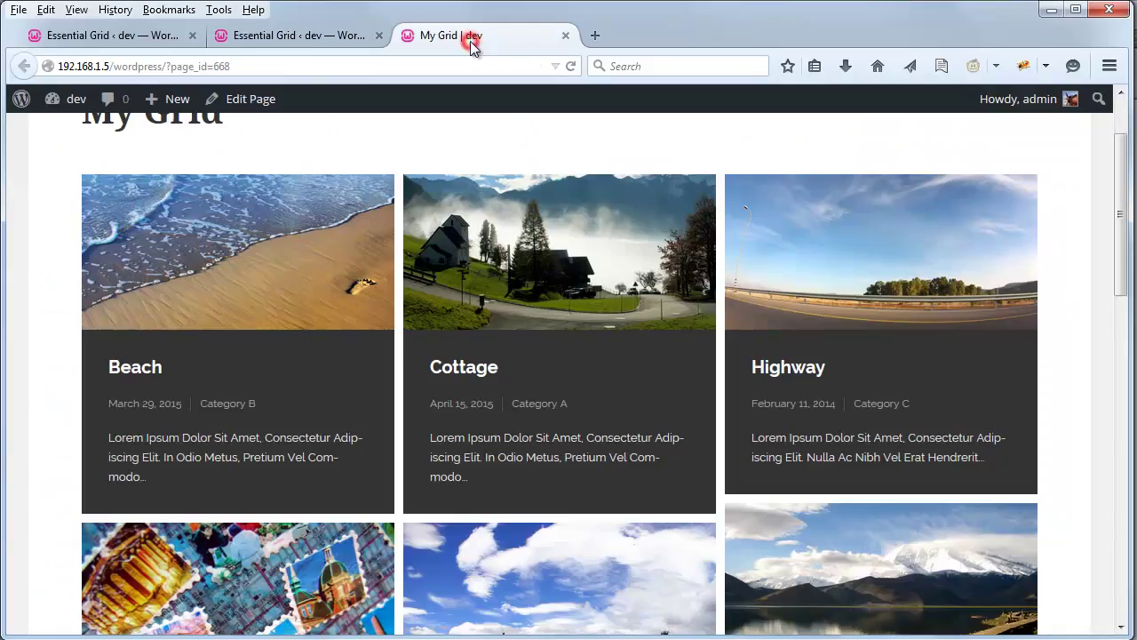
pyautogui.moveTo(436, 473)
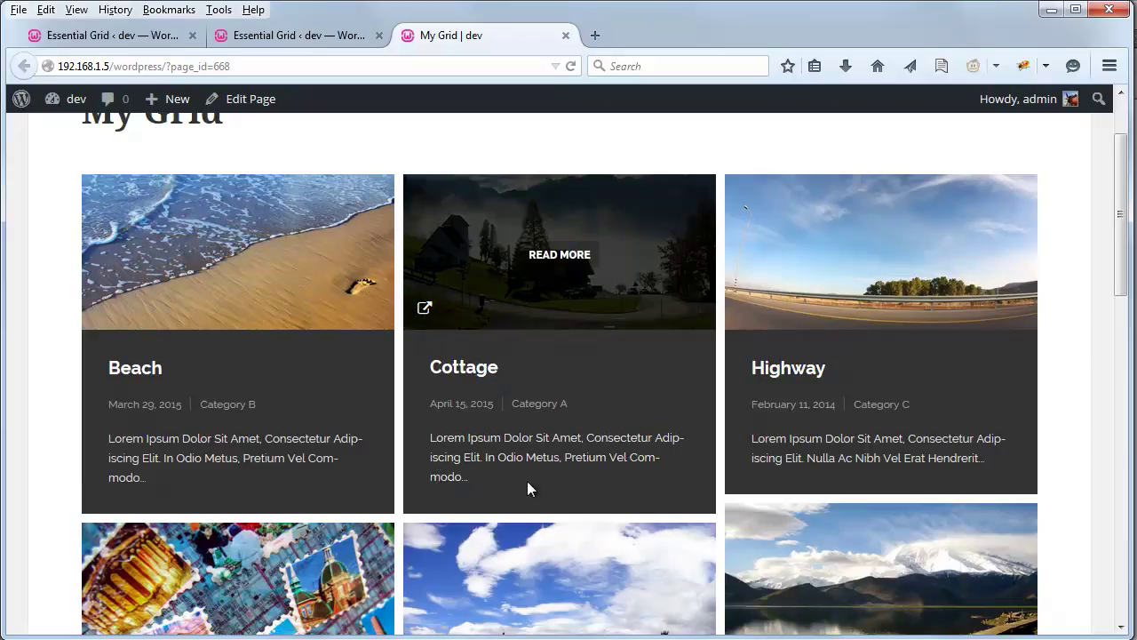
pyautogui.click(300, 38)
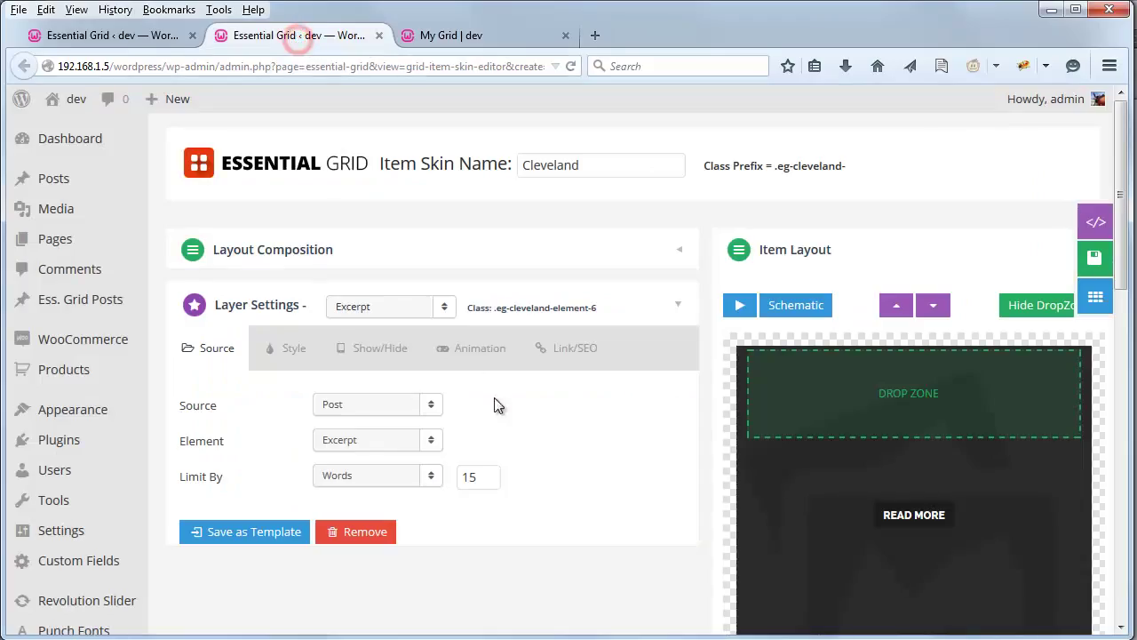
# Step: Change the excerpt word limit from 15 to 14, save the skin, and reload My Grid
pyautogui.doubleClick(471, 477)
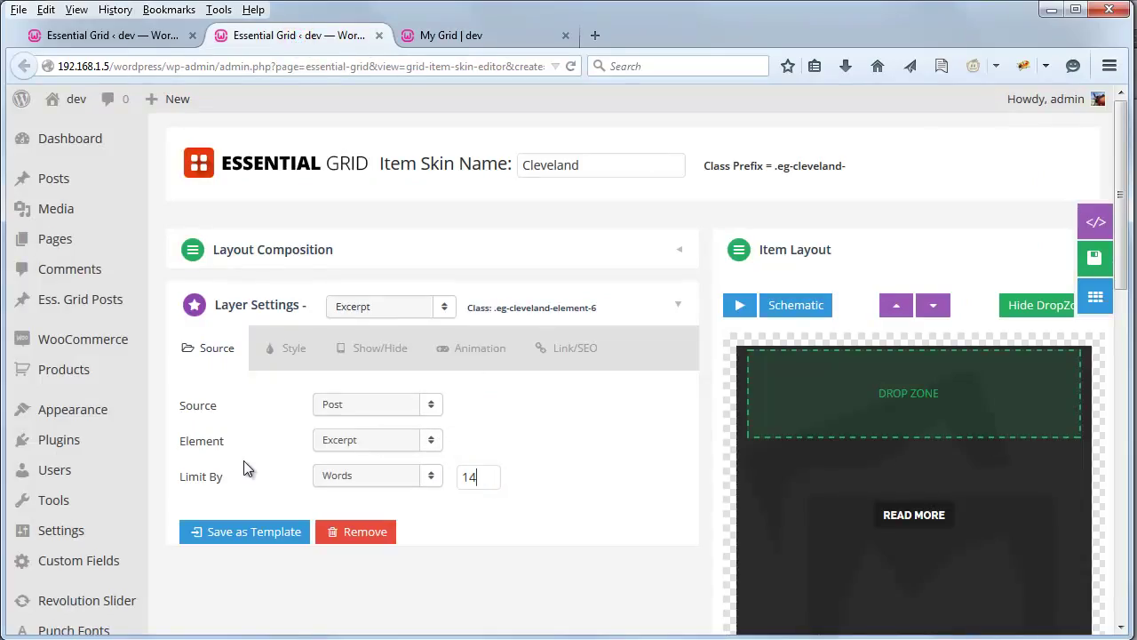
pyautogui.write('14')
pyautogui.click(1094, 258)
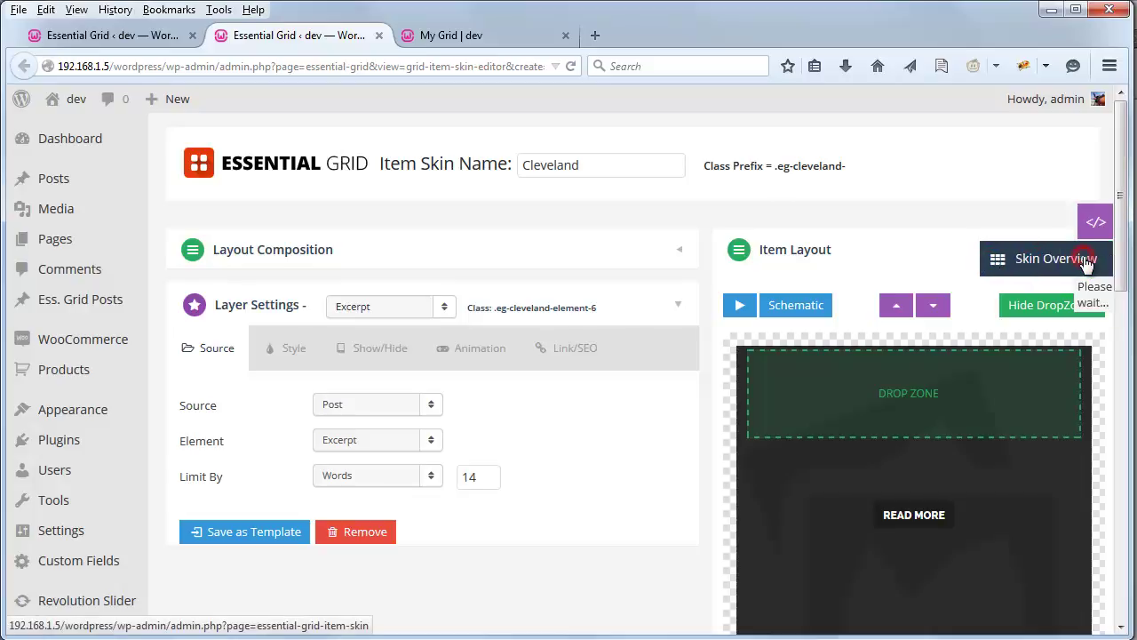
pyautogui.click(479, 35)
pyautogui.click(571, 65)
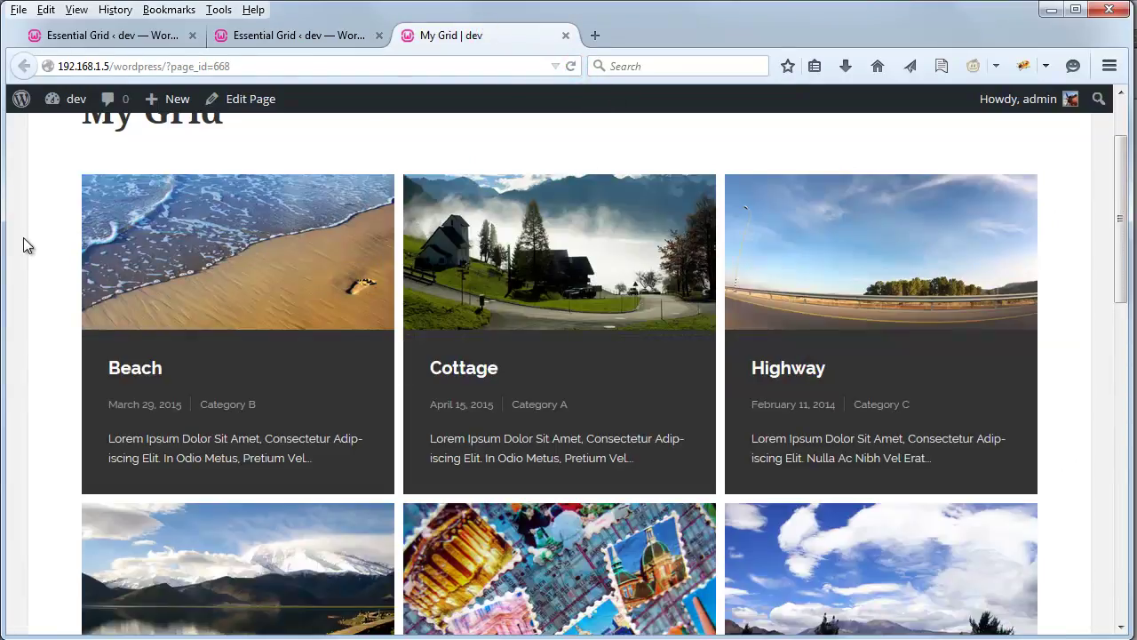
pyautogui.scroll(-5, 31, 258)
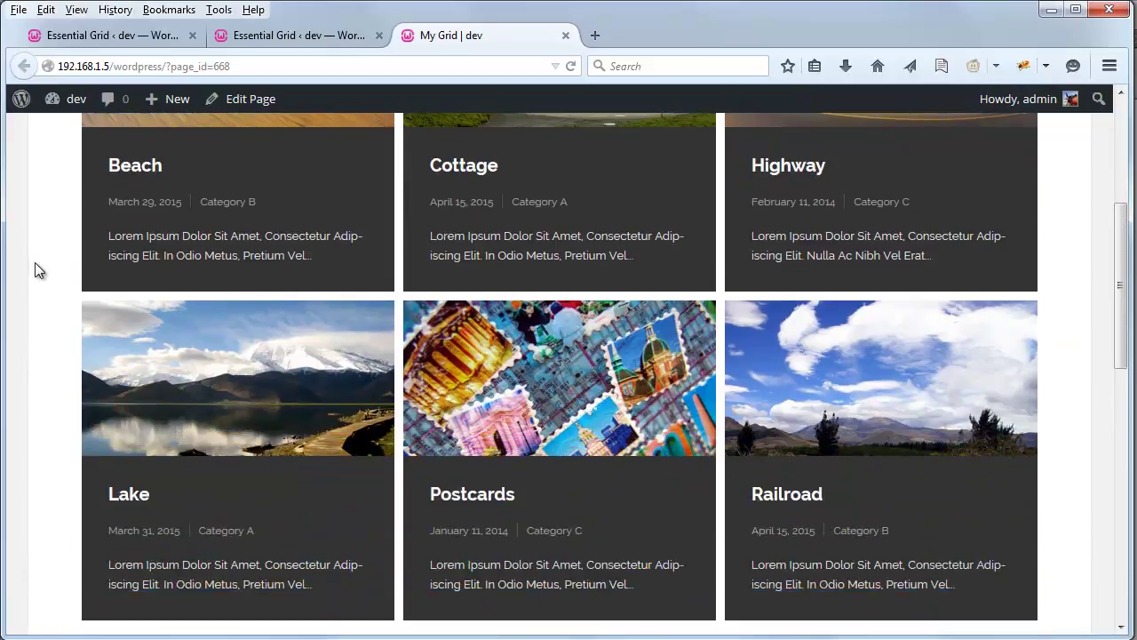
pyautogui.scroll(6, 46, 320)
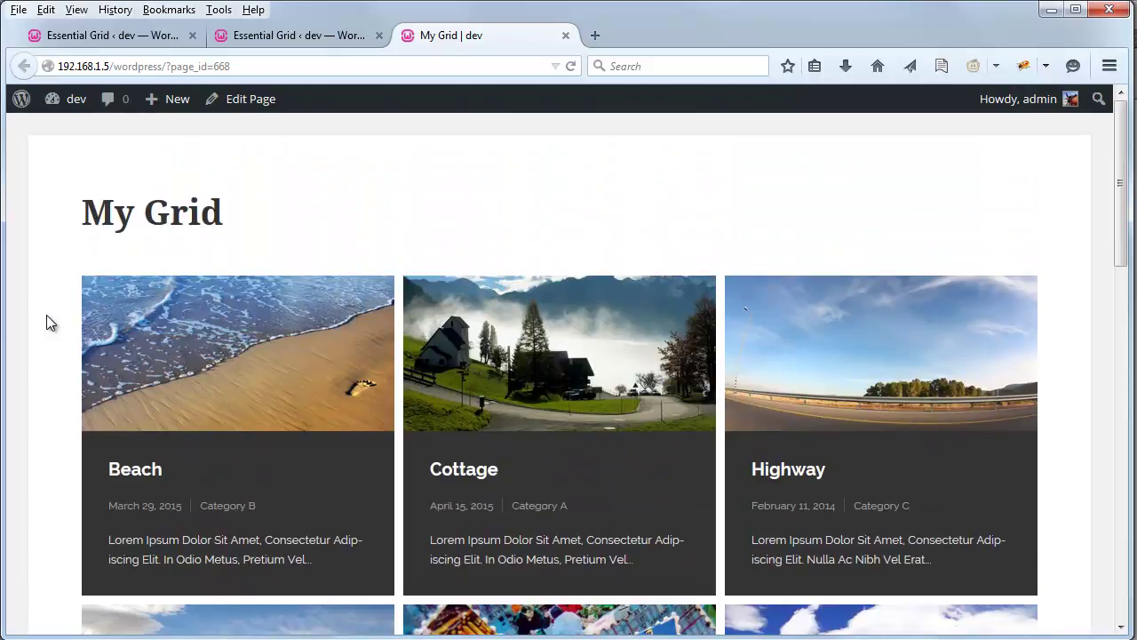
pyautogui.scroll(-5, 49, 322)
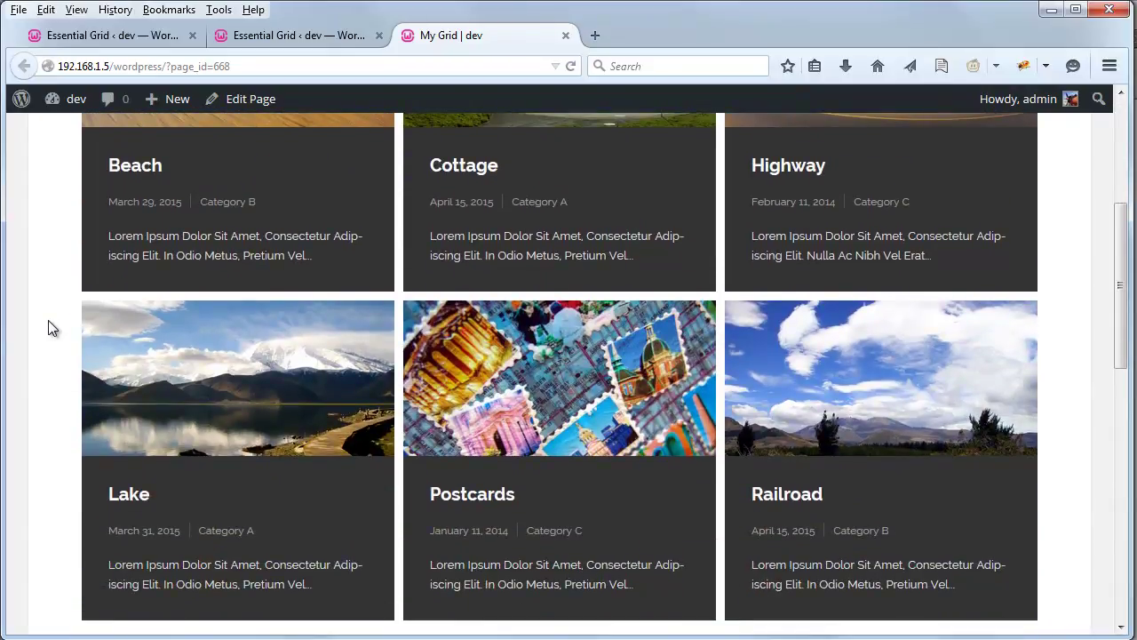
pyautogui.scroll(5, 49, 327)
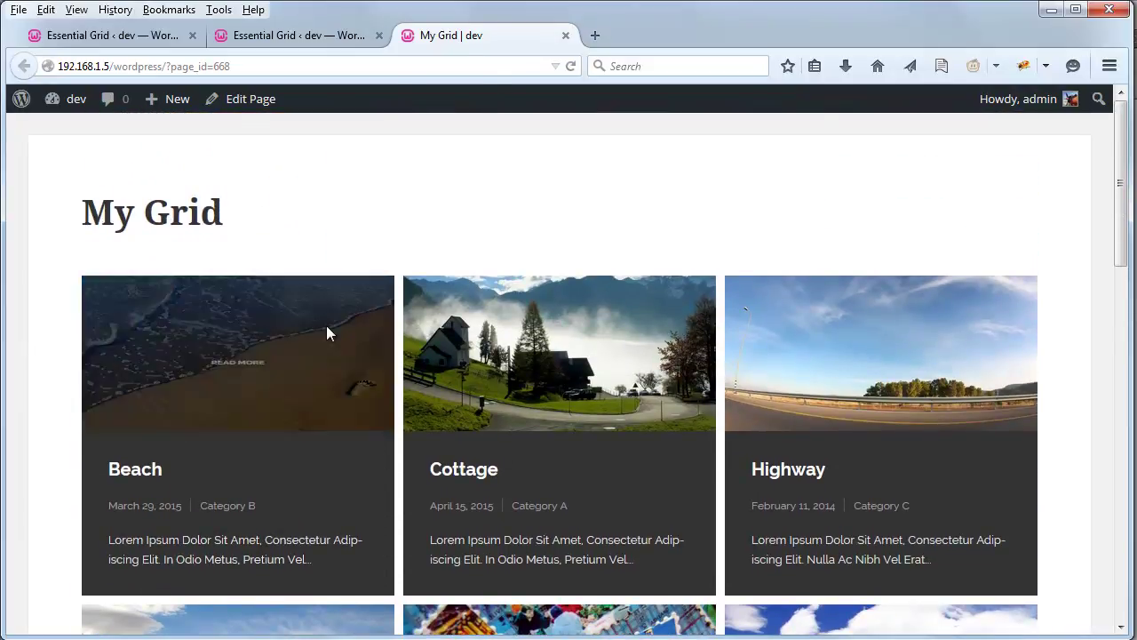
pyautogui.moveTo(326, 324)
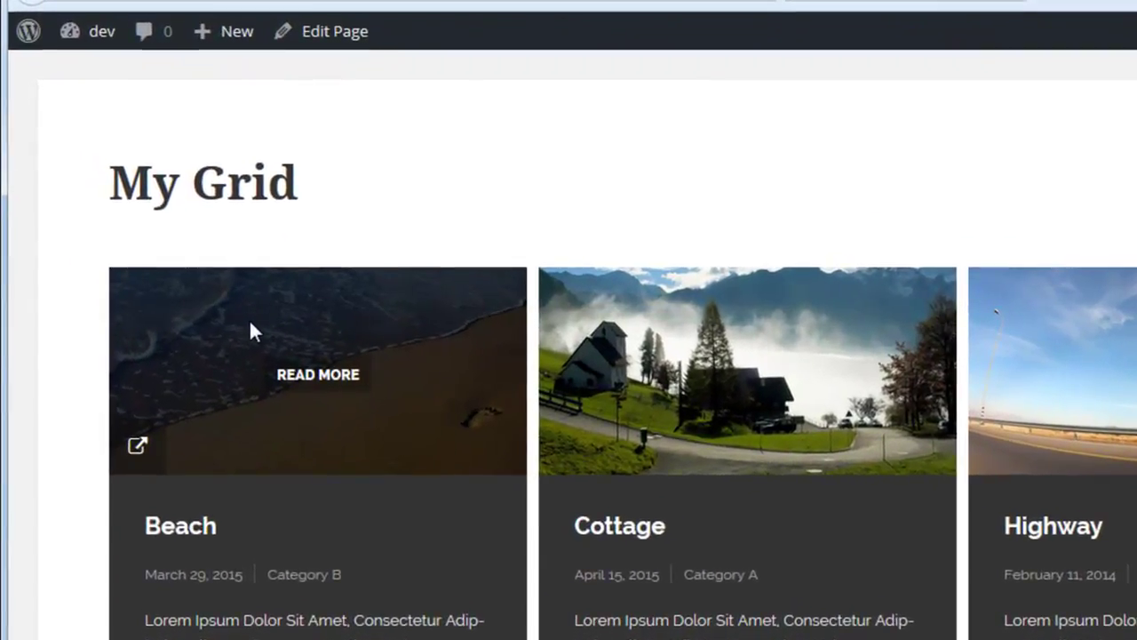
# Step: Inspect the Beach card in Firebug, expanding the entry-media wrapper down to its image
pyautogui.rightClick(250, 331)
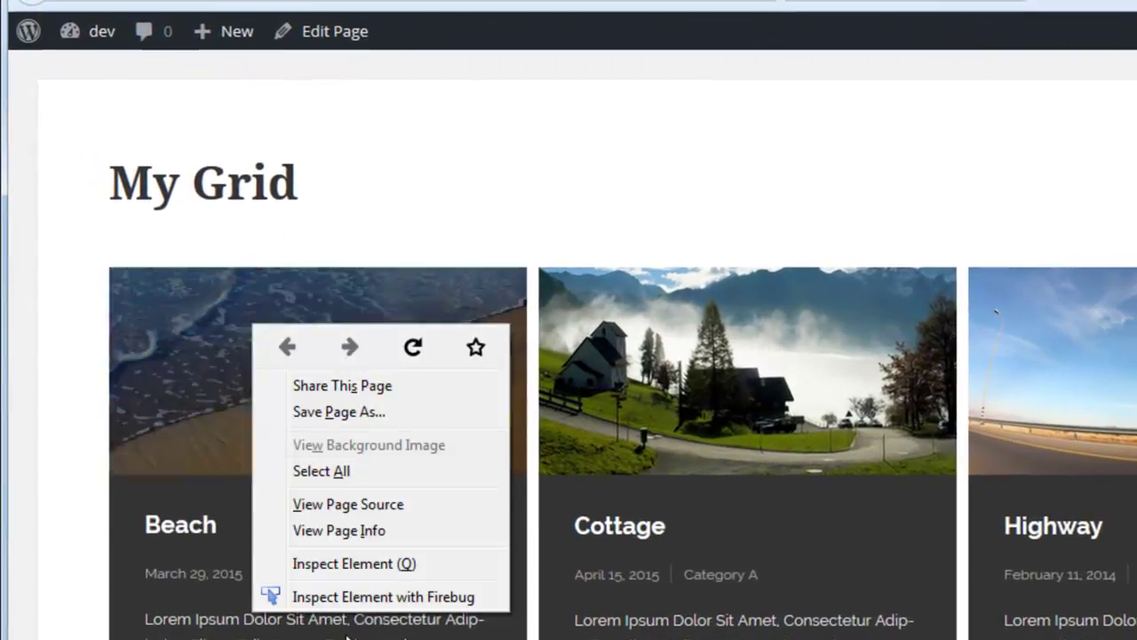
pyautogui.click(406, 595)
pyautogui.scroll(-2, 150, 286)
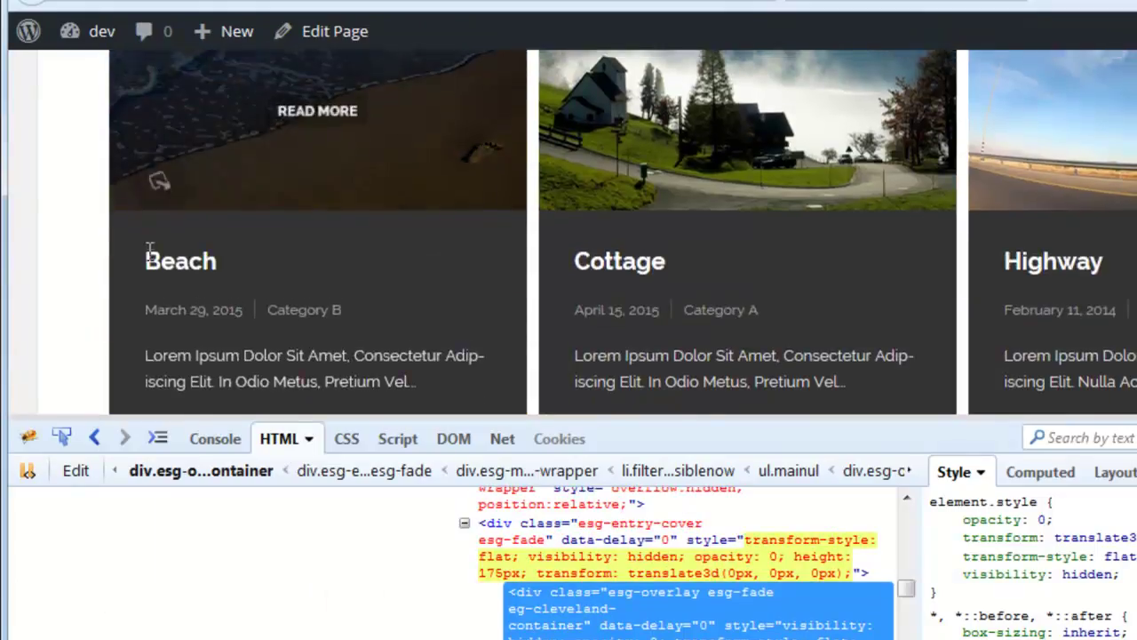
pyautogui.scroll(1, 148, 261)
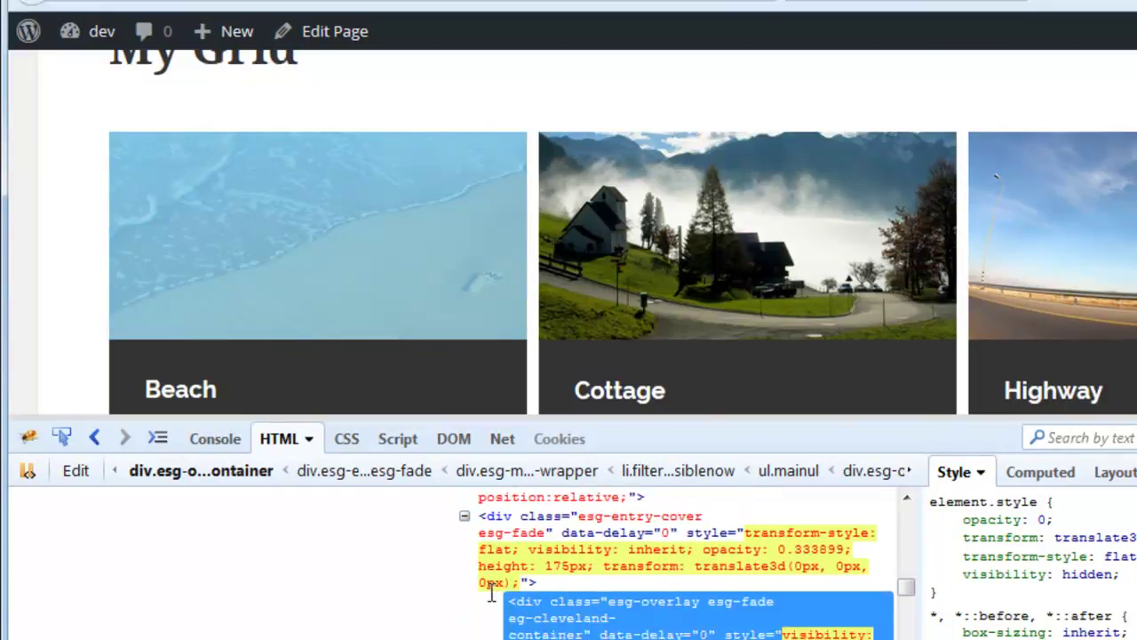
pyautogui.scroll(1, 487, 569)
pyautogui.click(464, 509)
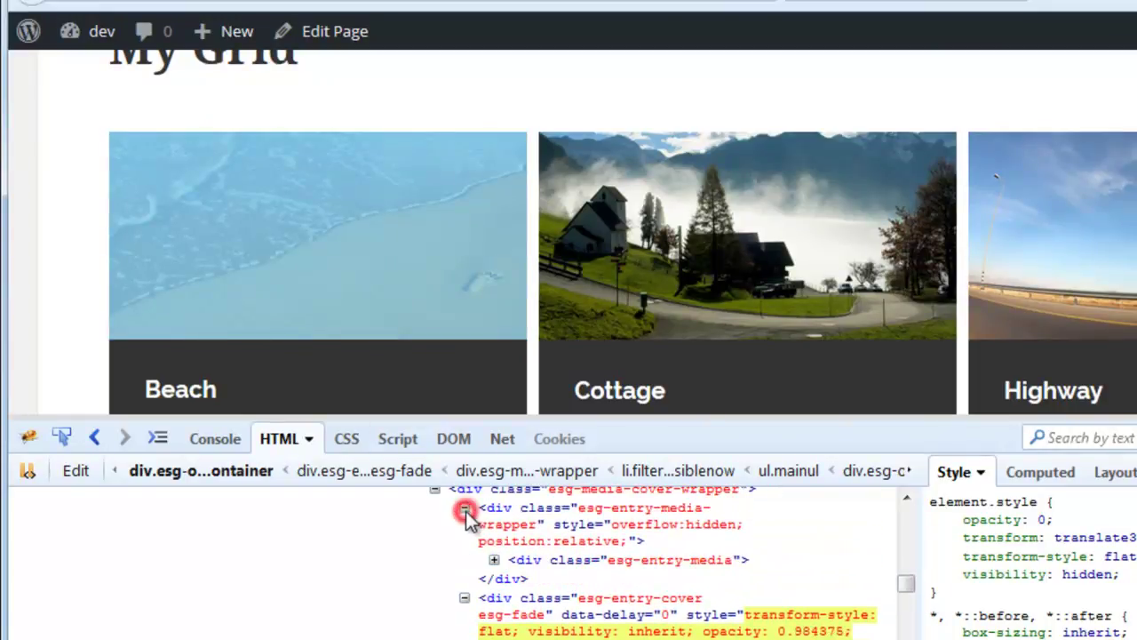
pyautogui.click(493, 560)
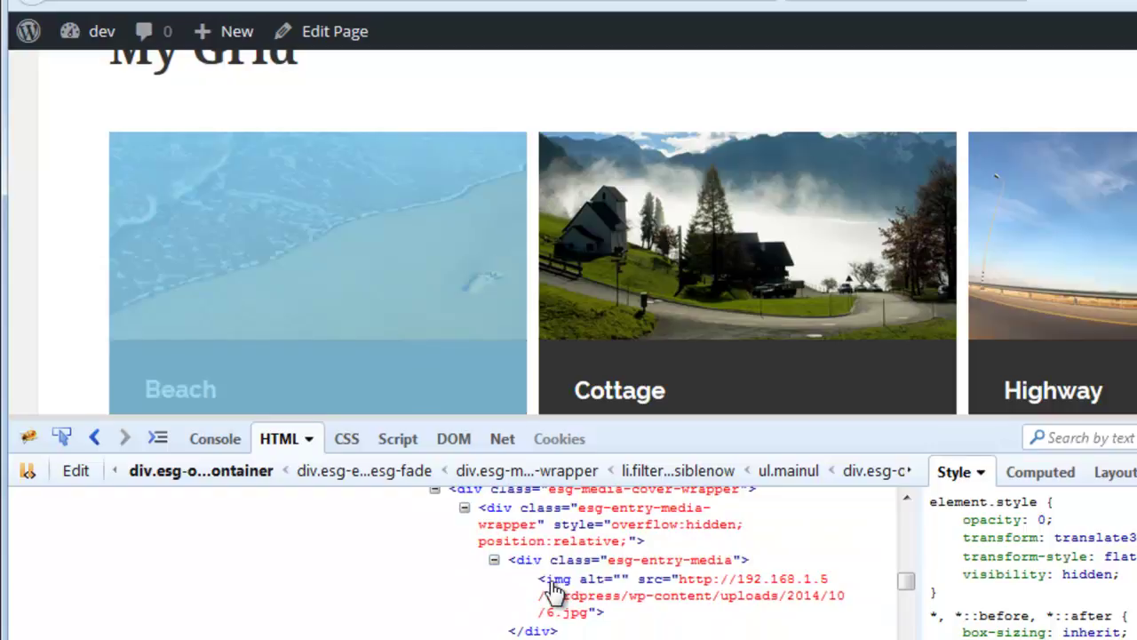
# Step: Review the rest of the markup and return to the Essential Grid overview page
pyautogui.scroll(-3, 505, 255)
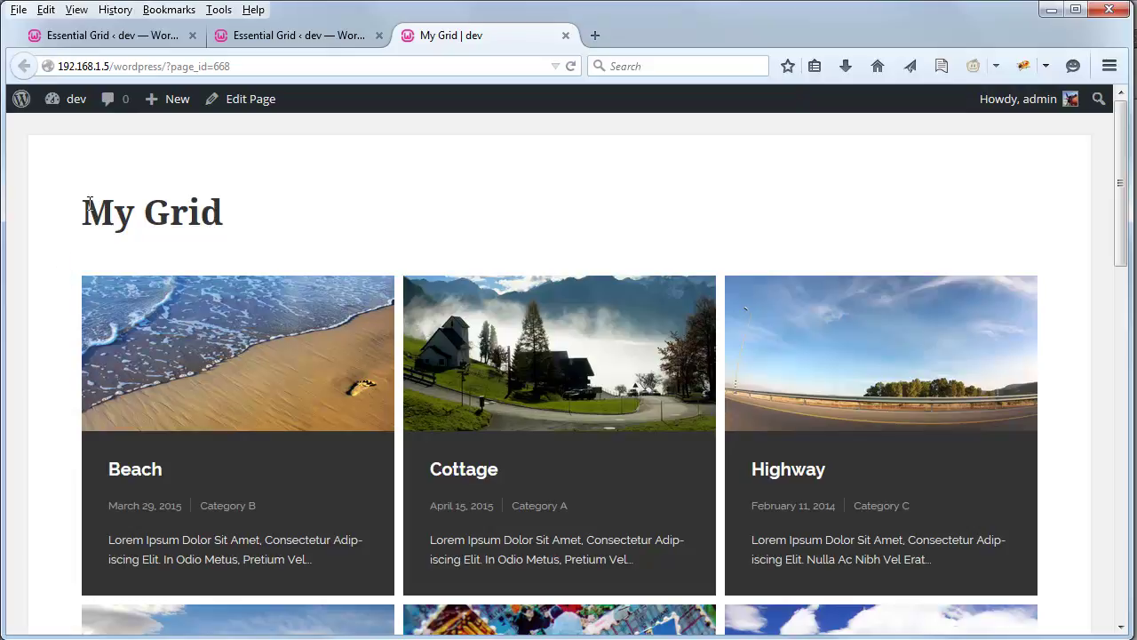
pyautogui.scroll(-4, 60, 344)
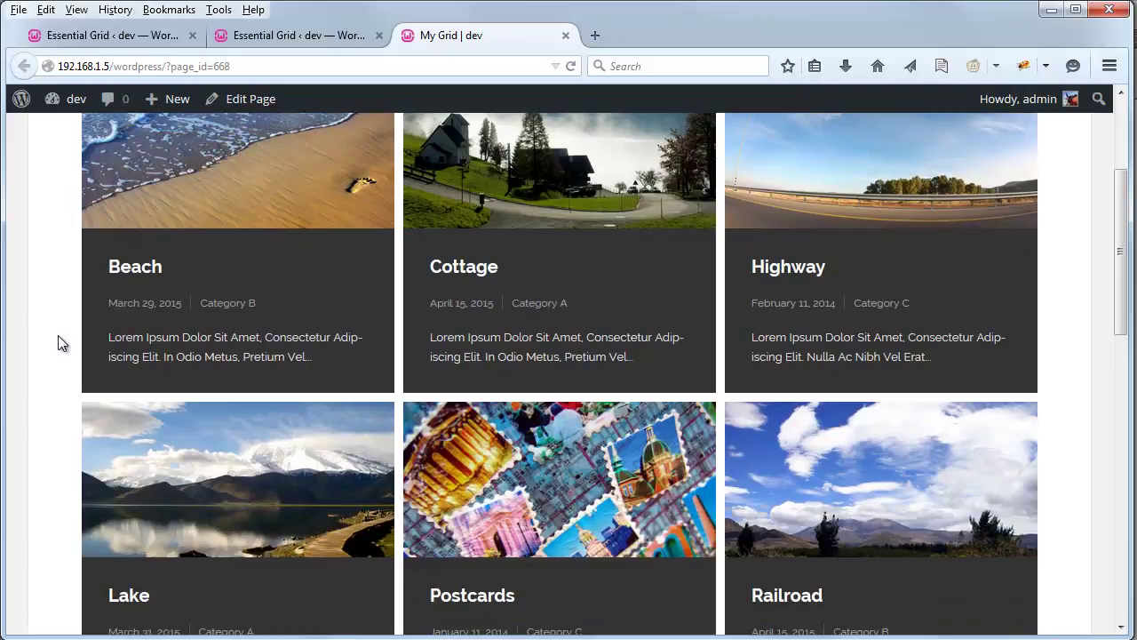
pyautogui.scroll(4, 62, 344)
pyautogui.click(81, 37)
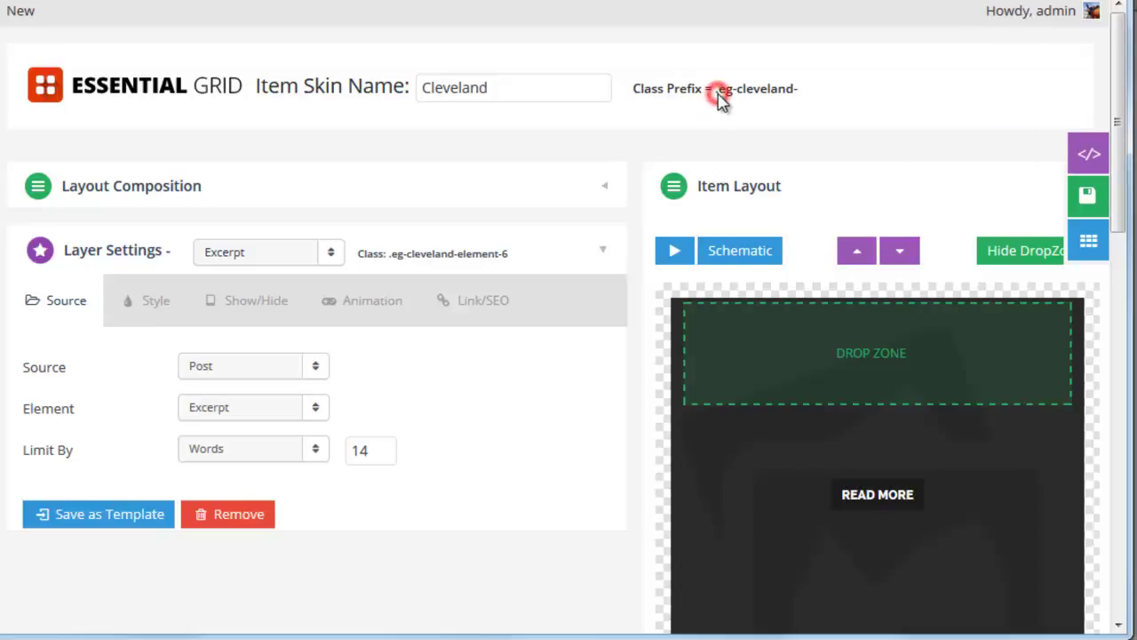
# Step: Copy the .eg-cleveland- class prefix and prepend .eg-cleveland-wrapper to the first CSS rule
pyautogui.moveTo(718, 93); pyautogui.dragTo(822, 105)
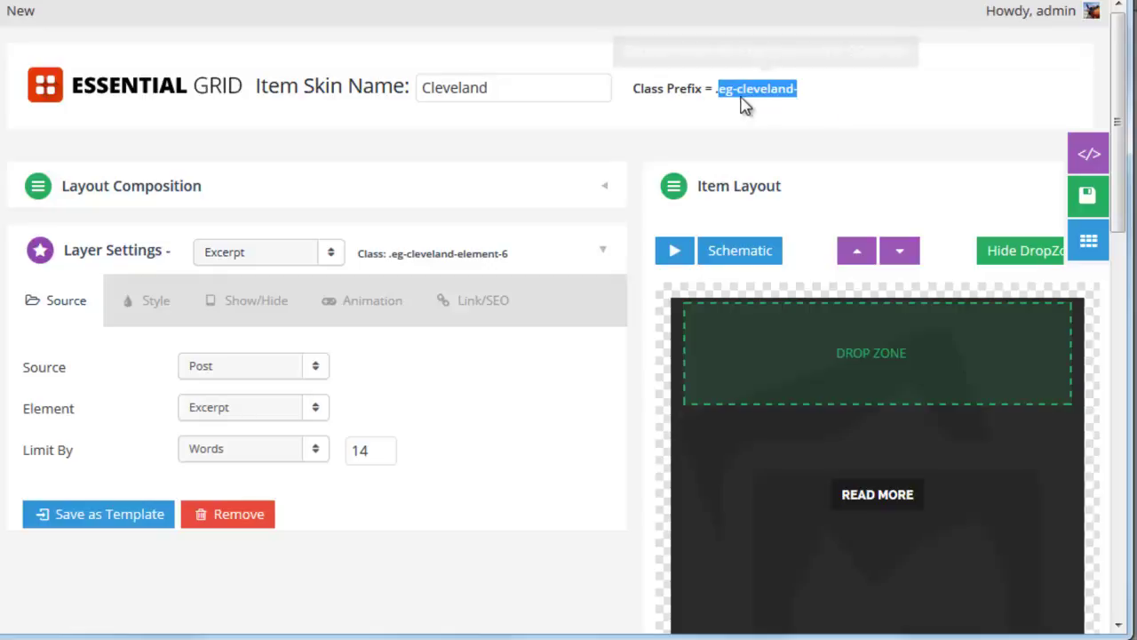
pyautogui.moveTo(716, 91); pyautogui.dragTo(804, 101)
pyautogui.rightClick(771, 98)
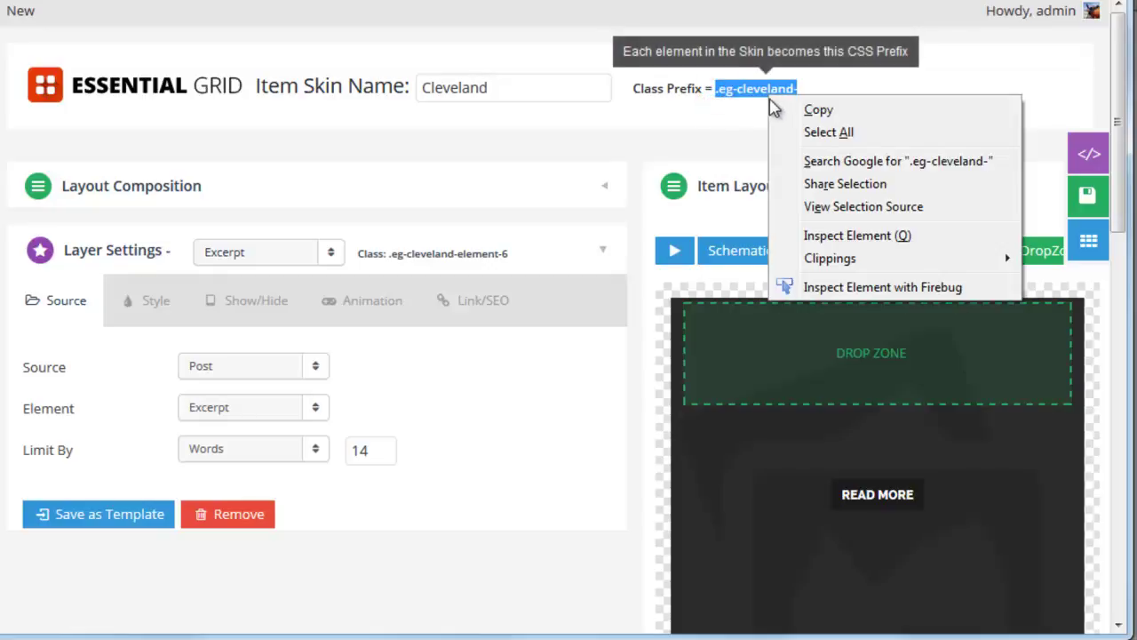
pyautogui.click(789, 110)
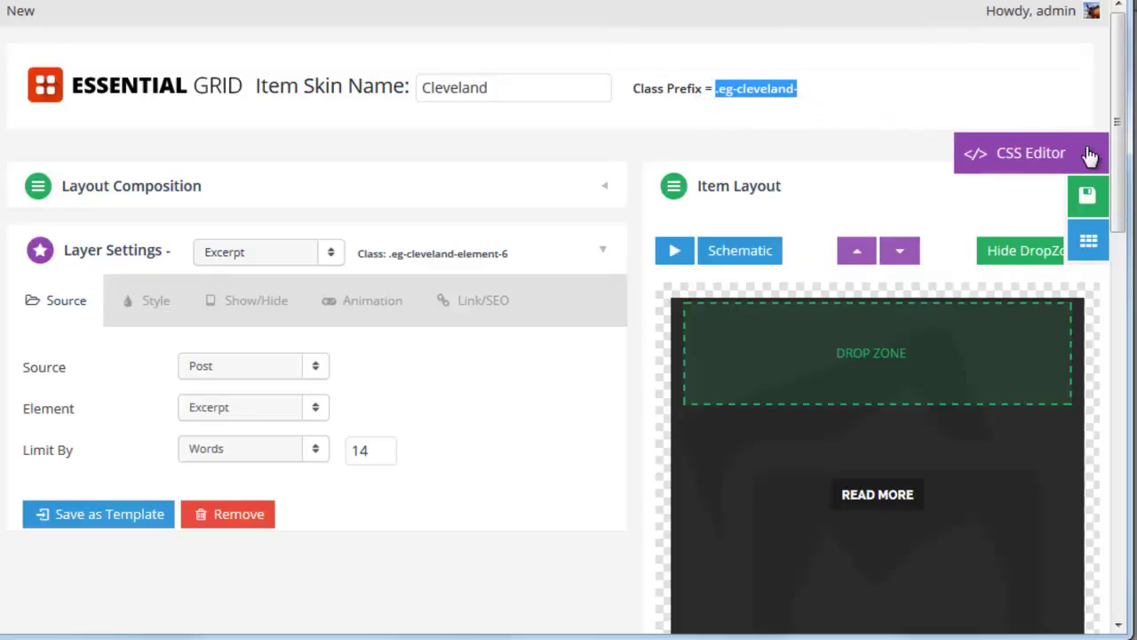
pyautogui.click(1021, 155)
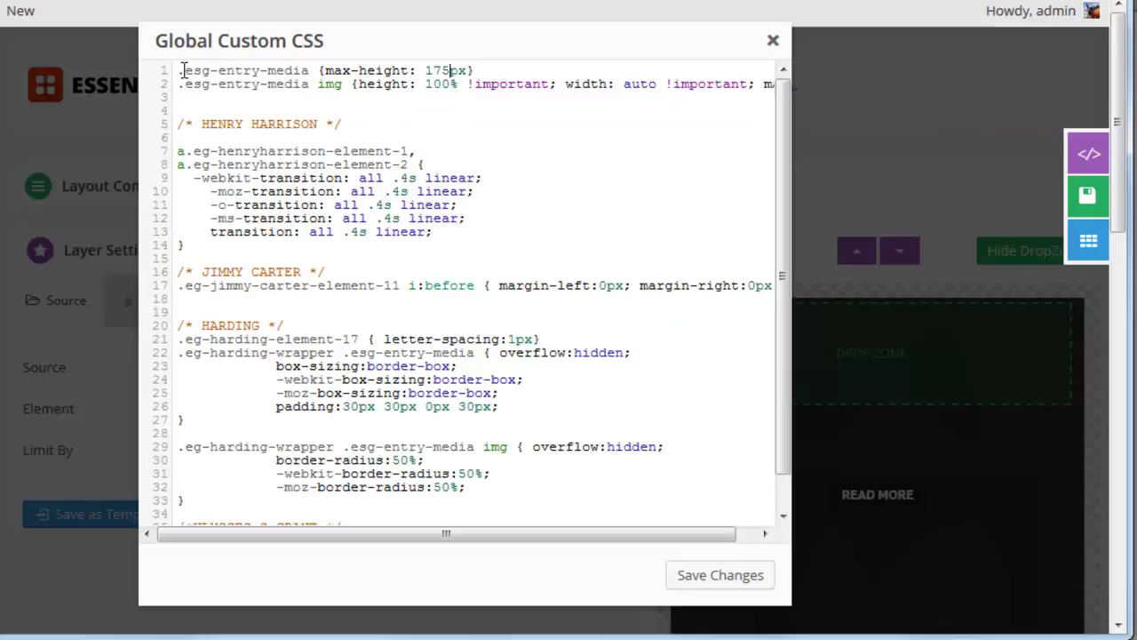
pyautogui.click(181, 71)
pyautogui.hotkey('ctrl', 'v')
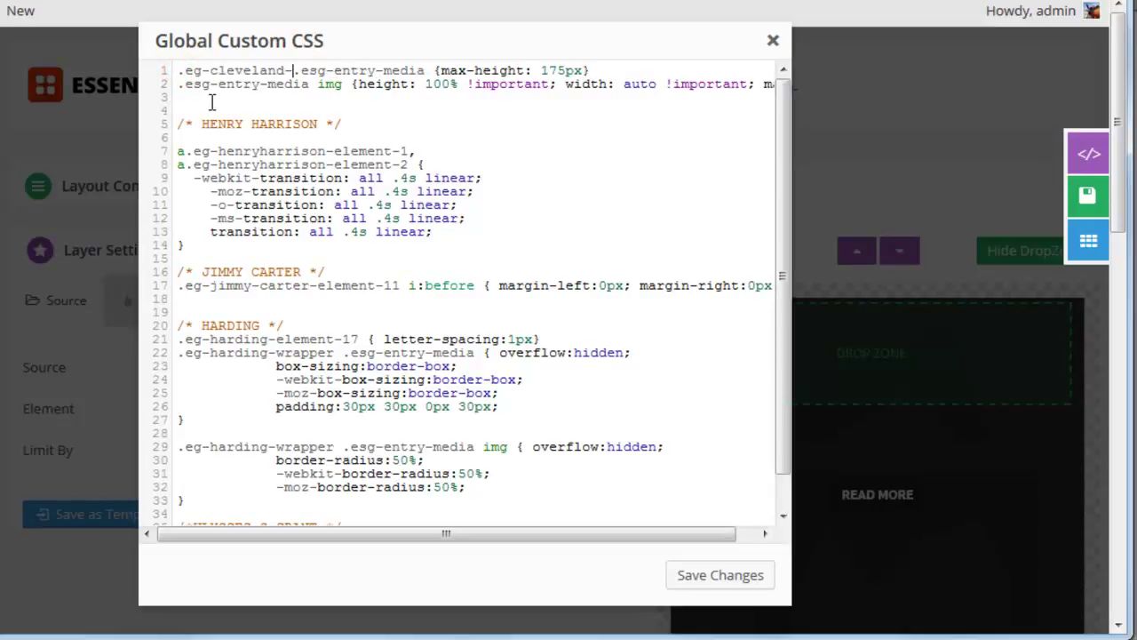
pyautogui.write('wrapper')
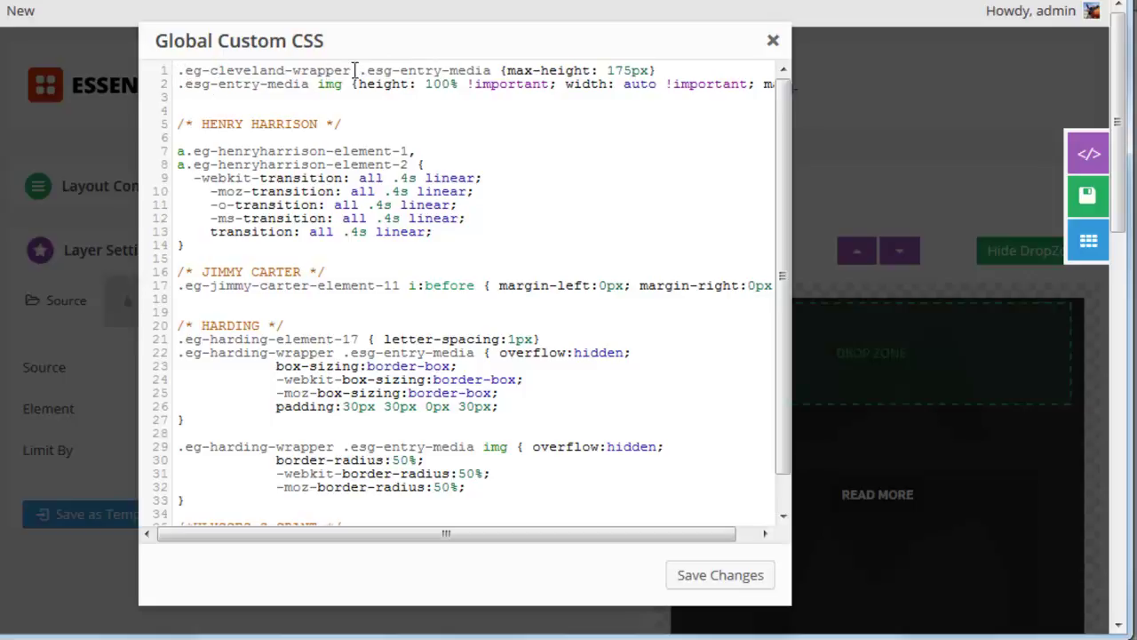
# Step: Copy .eg-cleveland-wrapper from line 1 and paste it before the line 2 rule
pyautogui.moveTo(350, 70); pyautogui.dragTo(180, 71)
pyautogui.rightClick(212, 69)
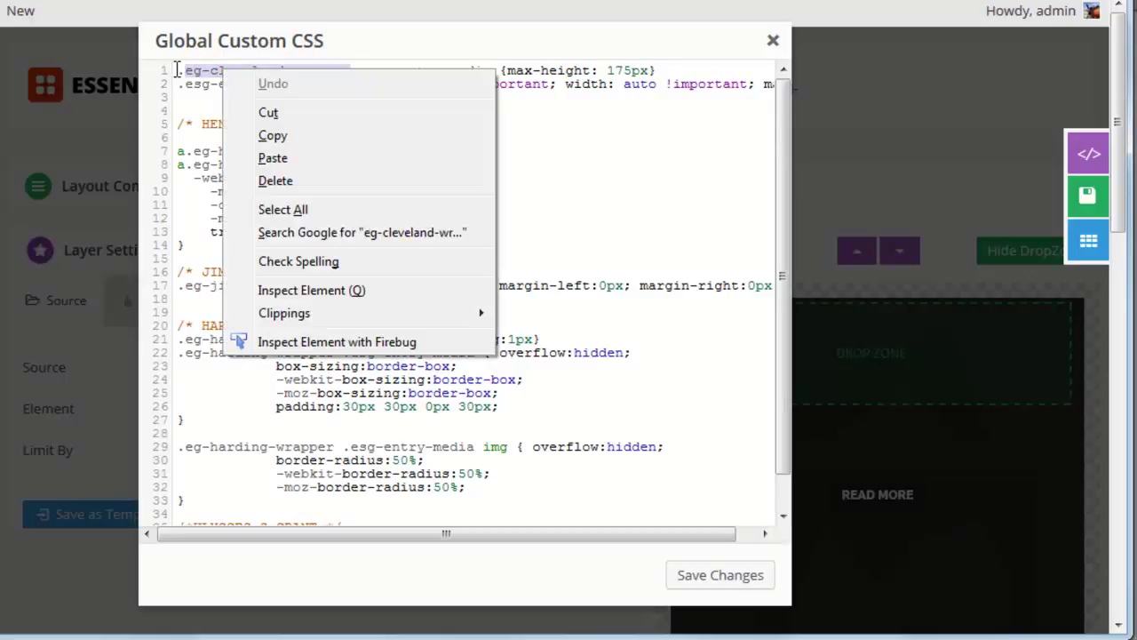
pyautogui.click(174, 69)
pyautogui.moveTo(350, 70); pyautogui.dragTo(178, 69)
pyautogui.rightClick(313, 70)
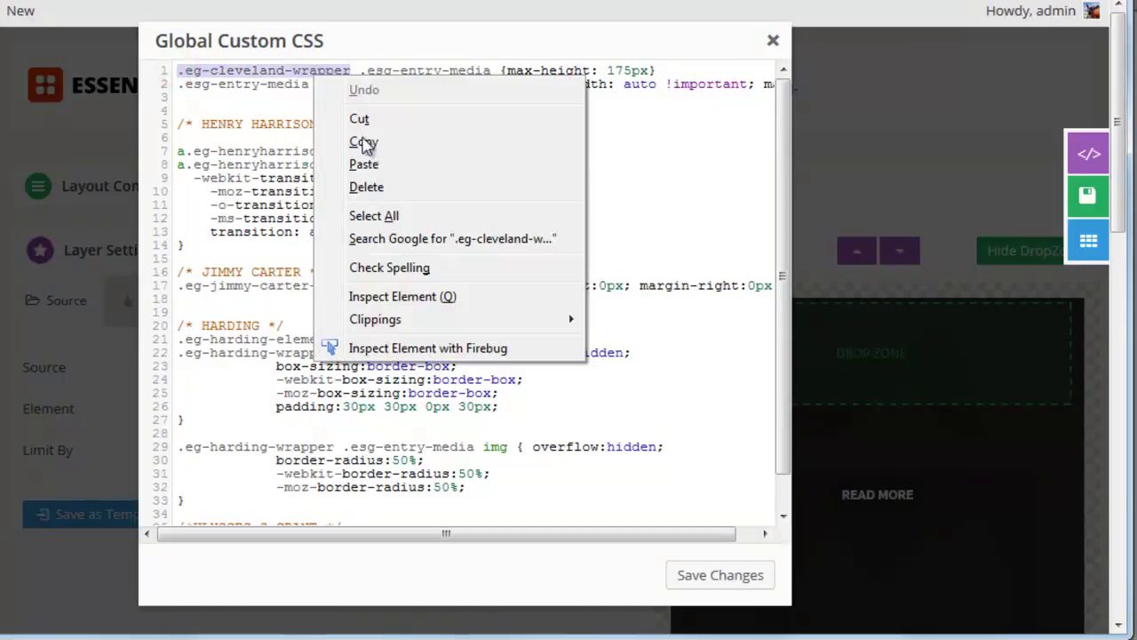
pyautogui.click(363, 142)
pyautogui.click(177, 85)
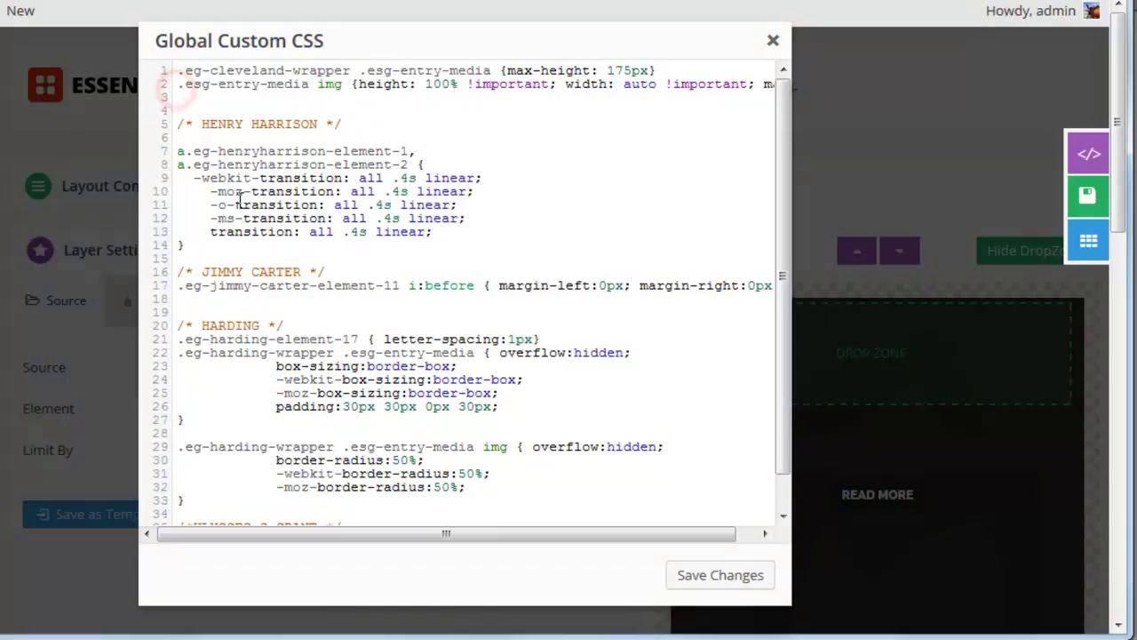
pyautogui.hotkey('ctrl', 'v')
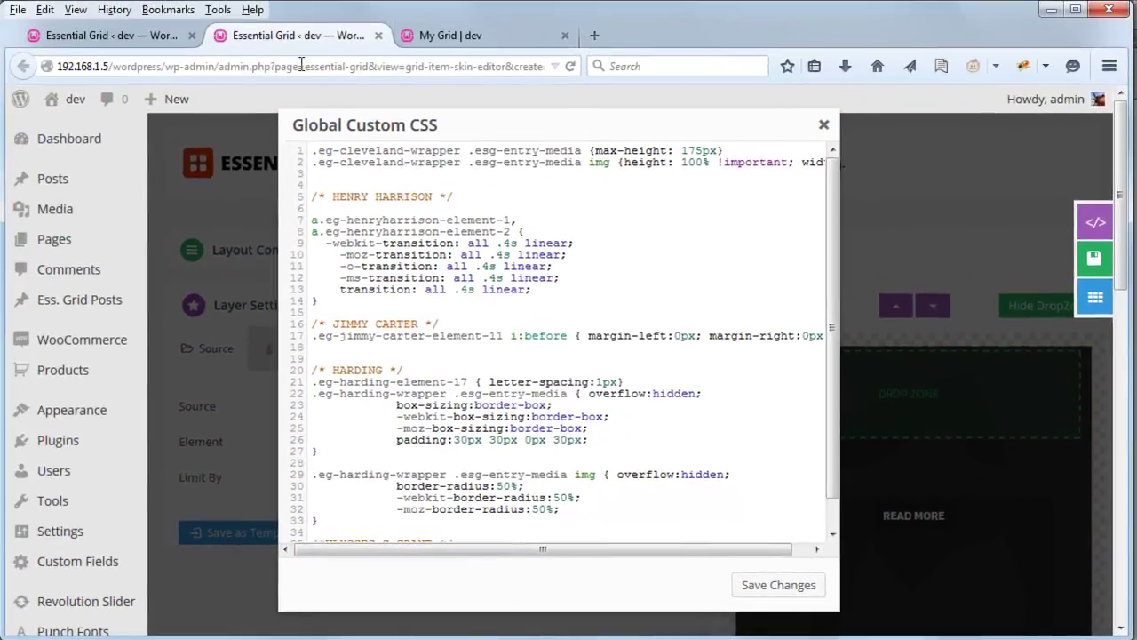
# Step: Inspect the Beach image on the My Grid page with Firebug
pyautogui.click(416, 34)
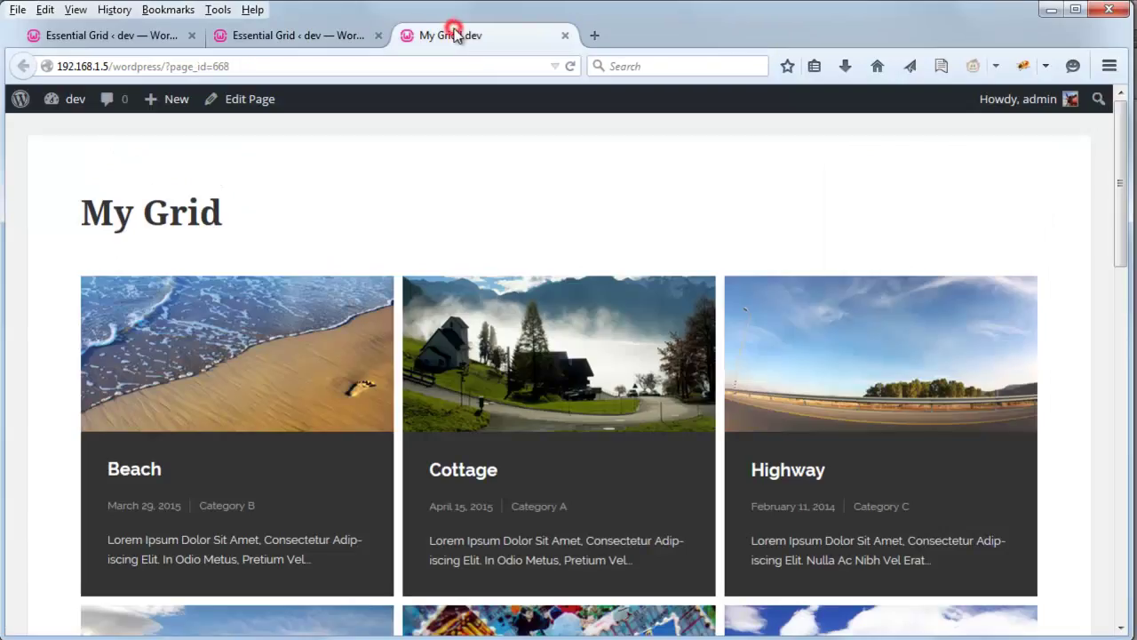
pyautogui.rightClick(305, 322)
pyautogui.click(399, 528)
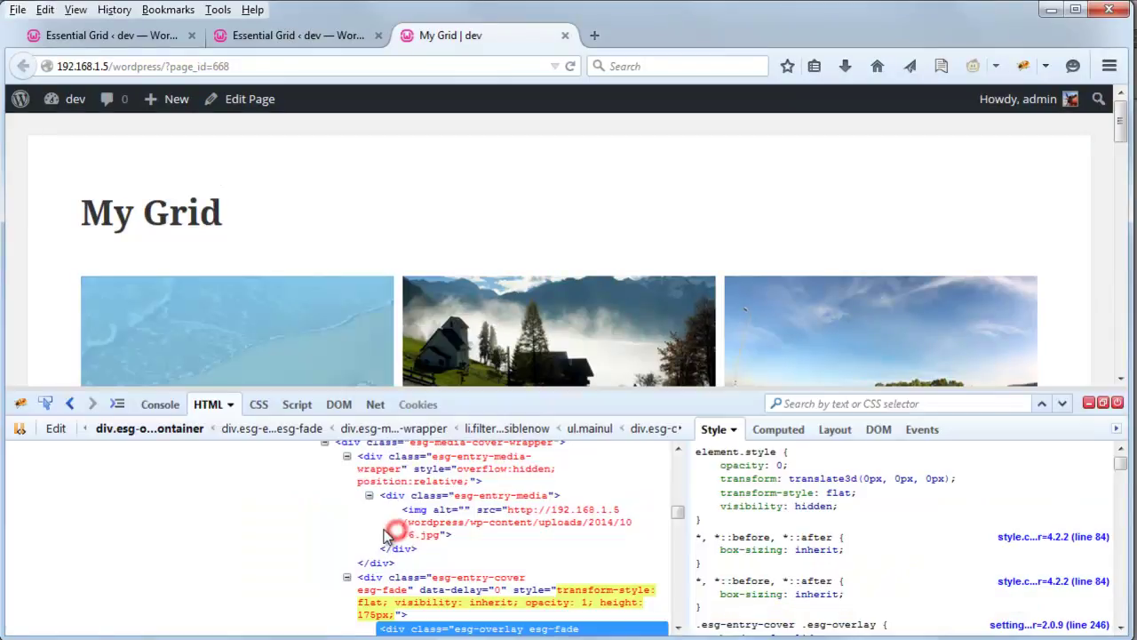
pyautogui.scroll(8, 344, 534)
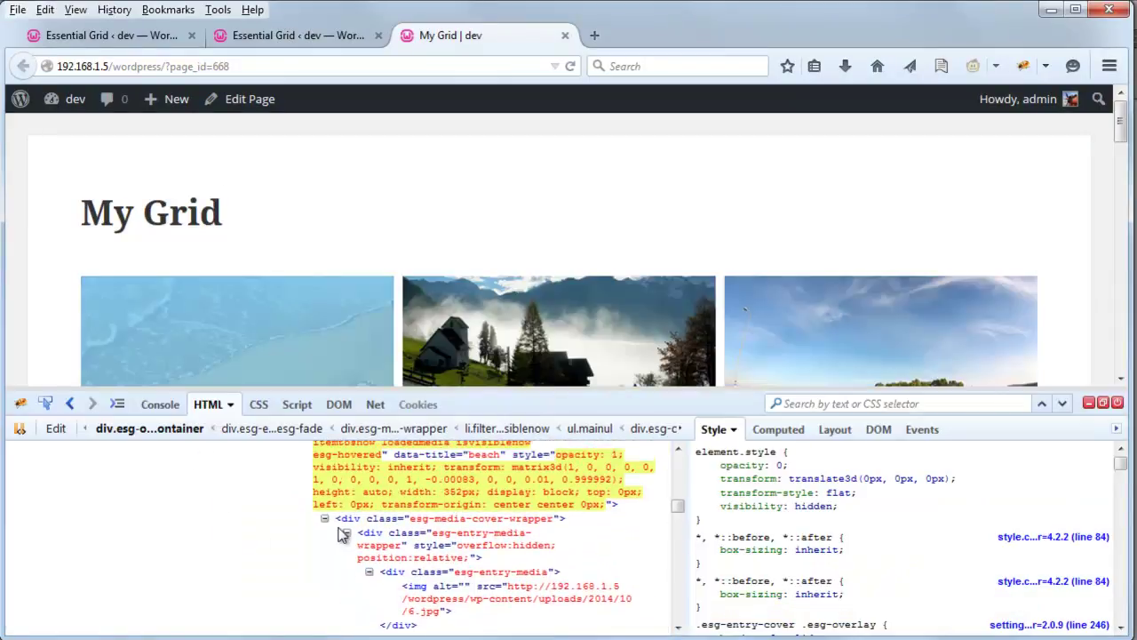
pyautogui.scroll(2, 338, 542)
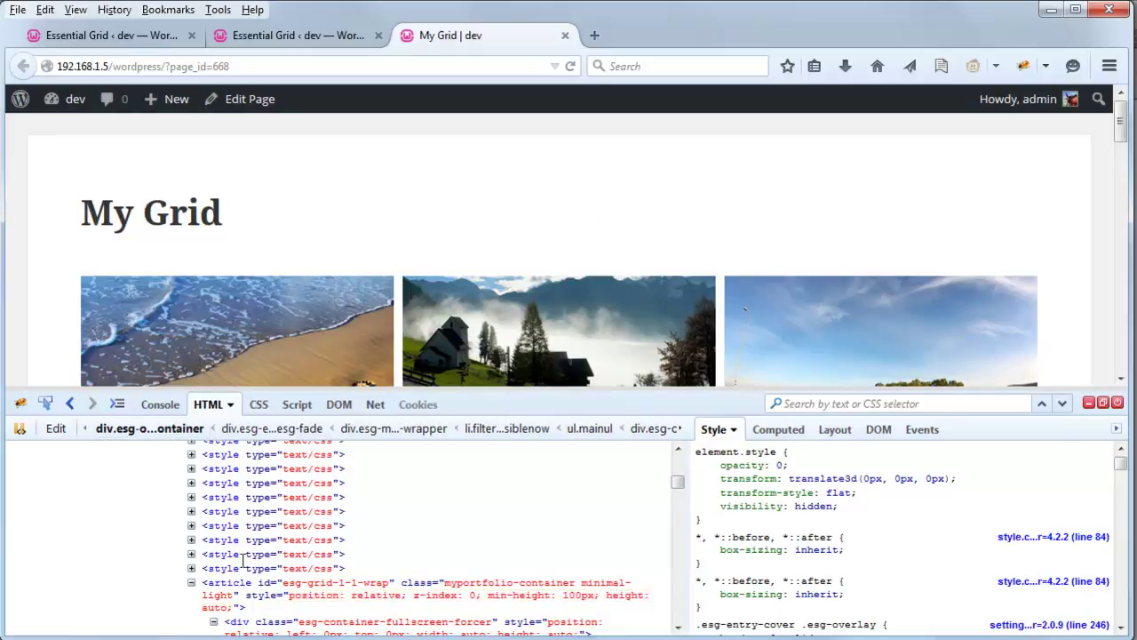
pyautogui.scroll(5, 258, 568)
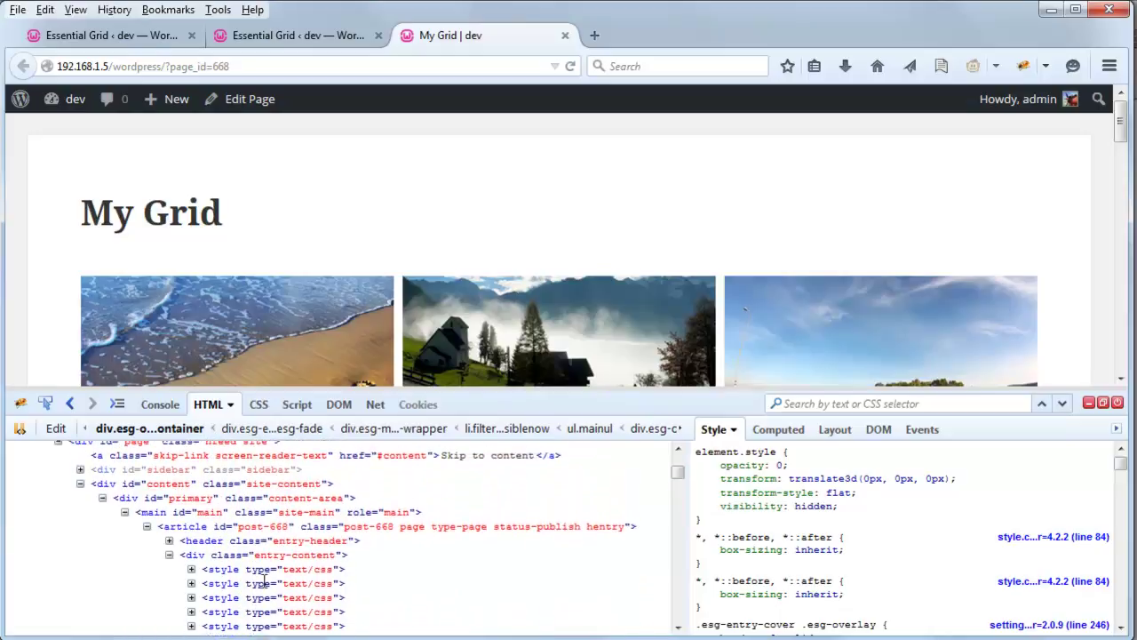
pyautogui.scroll(-5, 264, 582)
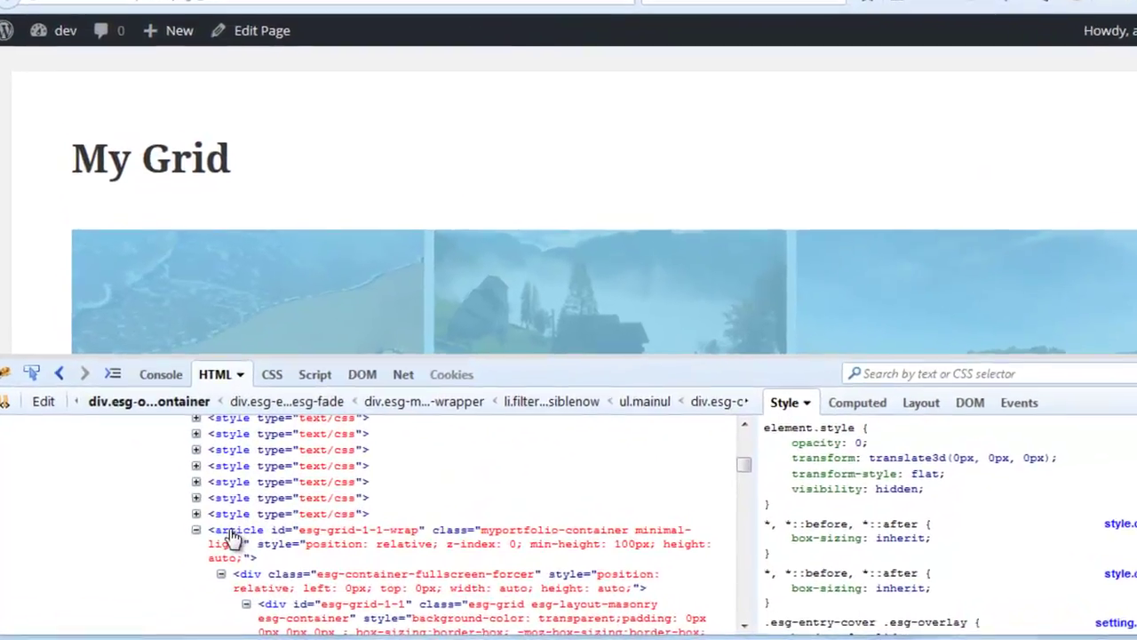
# Step: Copy the grid article's id esg-grid-1-1-wrap and return to the Global Custom CSS page
pyautogui.click(233, 537)
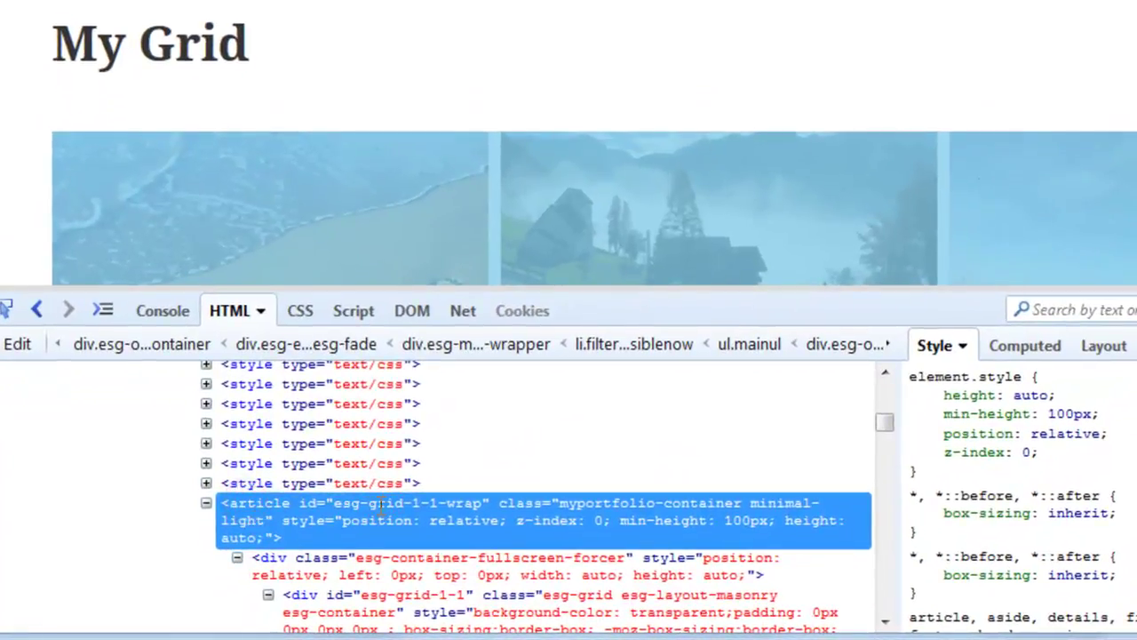
pyautogui.click(372, 503)
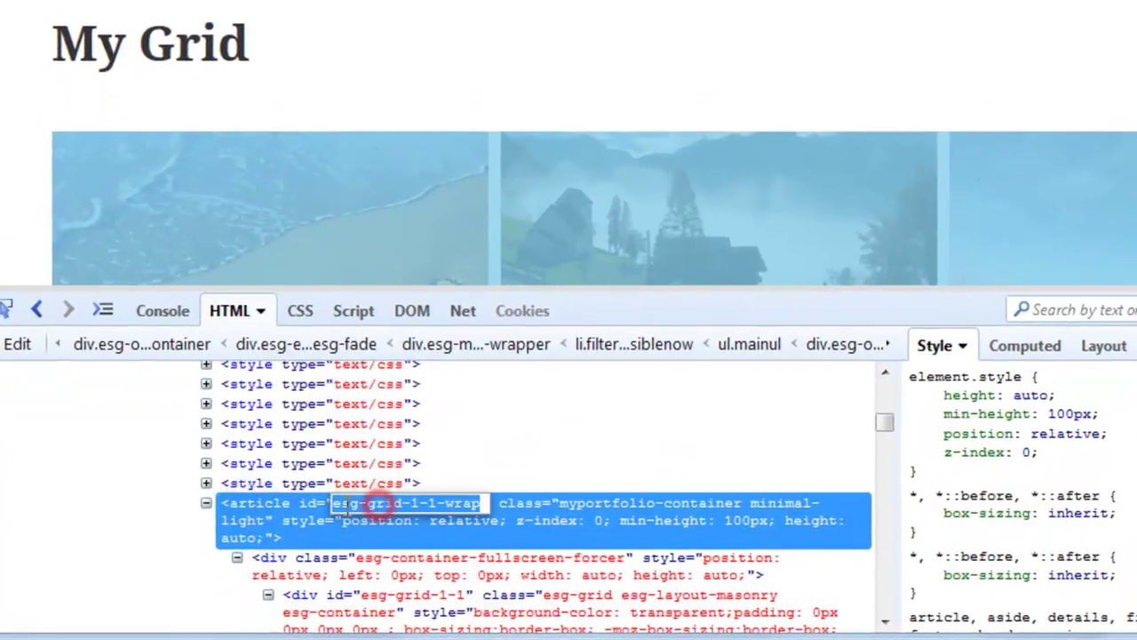
pyautogui.rightClick(438, 512)
pyautogui.click(494, 553)
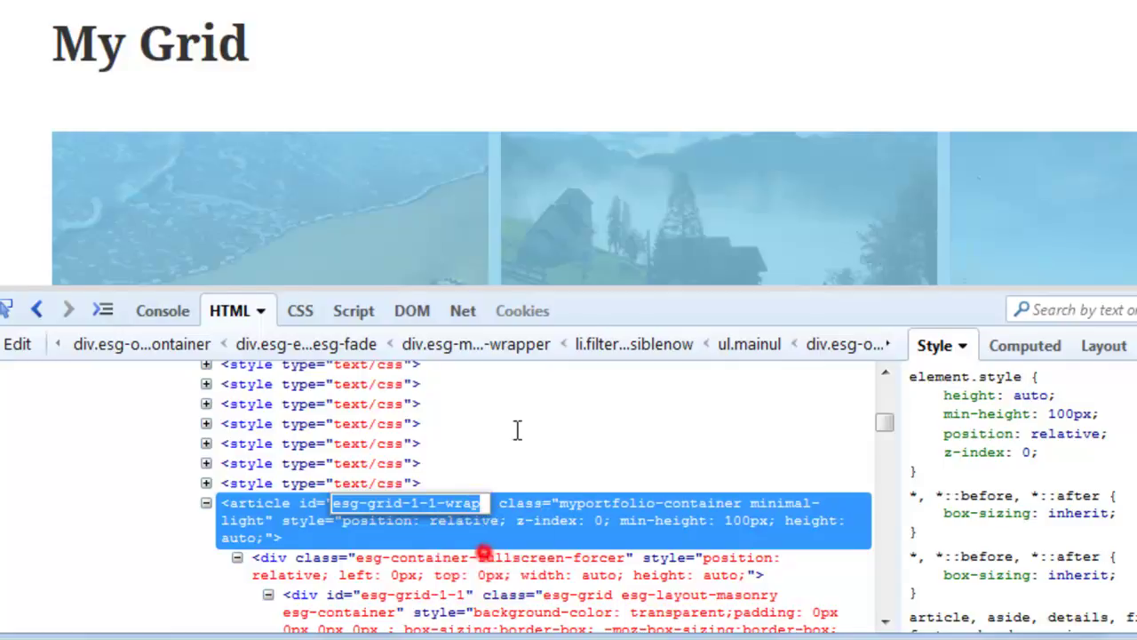
pyautogui.click(300, 40)
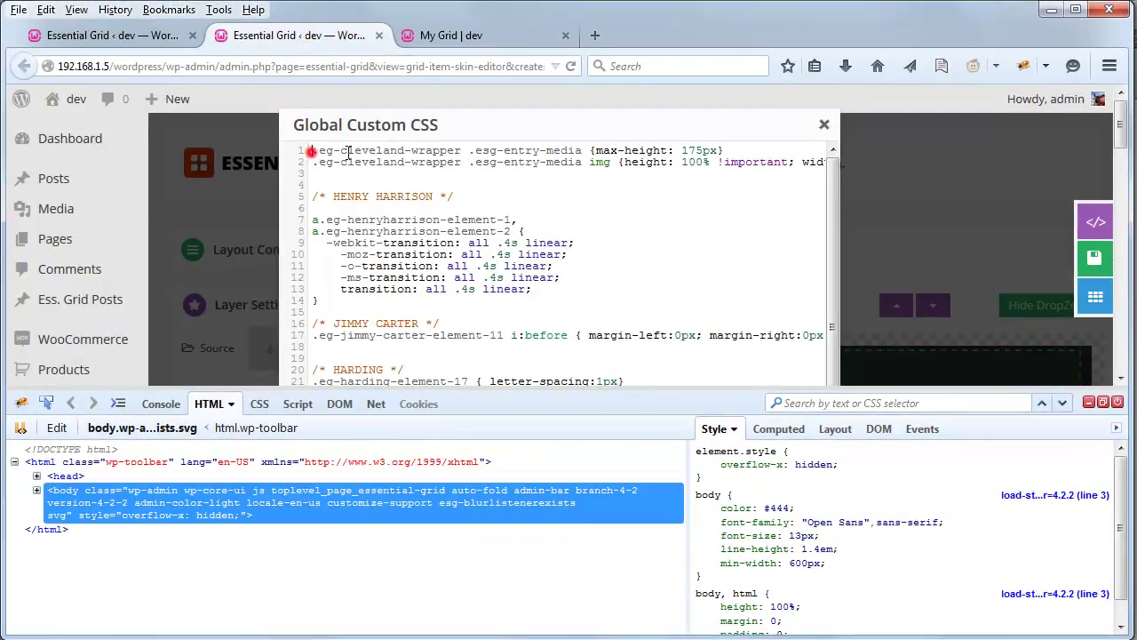
# Step: Replace .eg-cleveland-wrapper with #esg-grid-1-1-wrap on both entry-media rules
pyautogui.moveTo(311, 151); pyautogui.dragTo(462, 151)
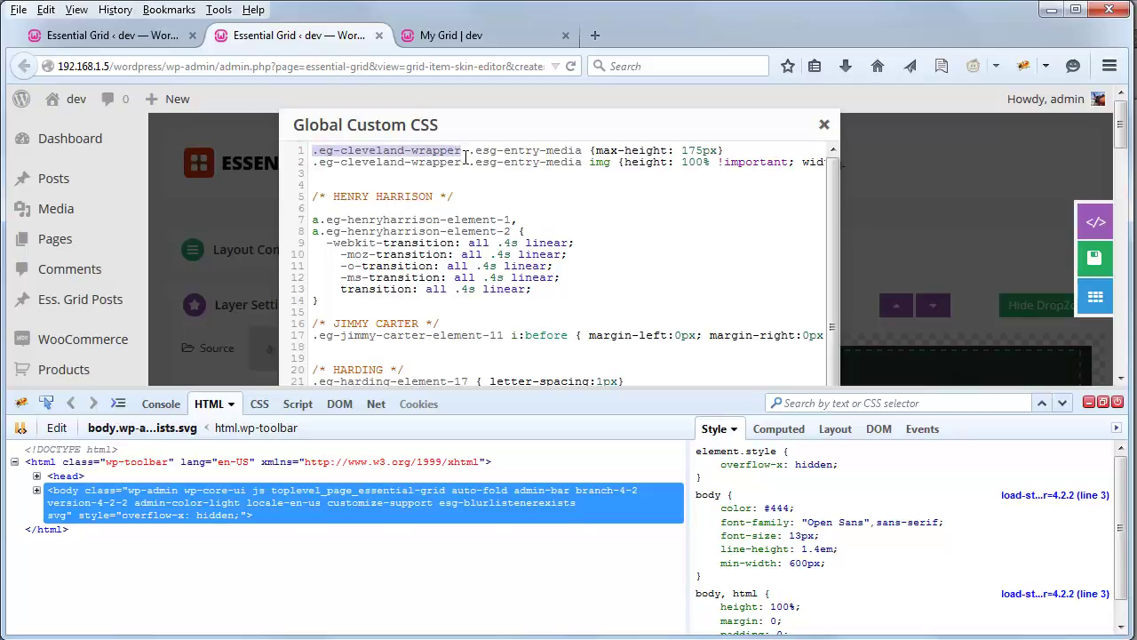
pyautogui.hotkey('ctrl', 'v')
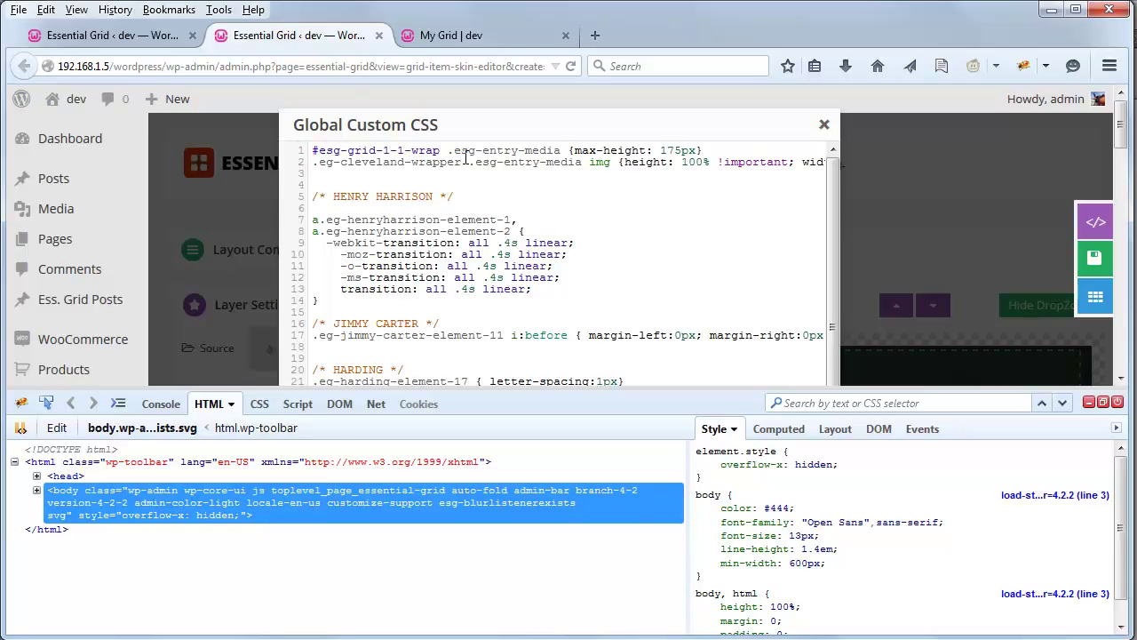
pyautogui.moveTo(441, 151); pyautogui.dragTo(311, 151)
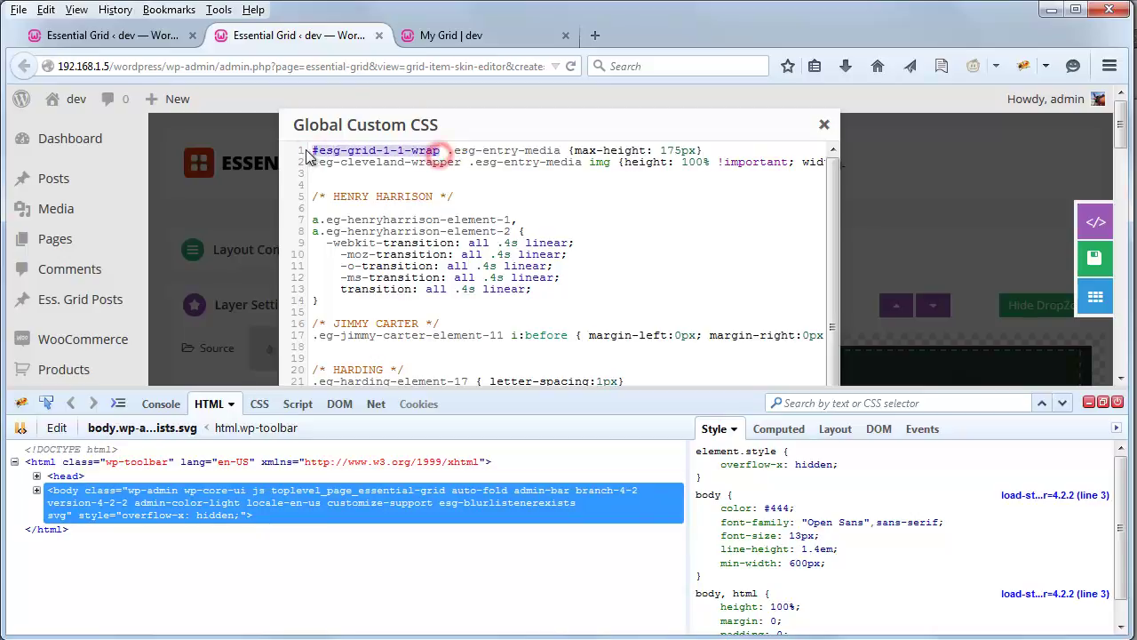
pyautogui.rightClick(343, 149)
pyautogui.click(387, 208)
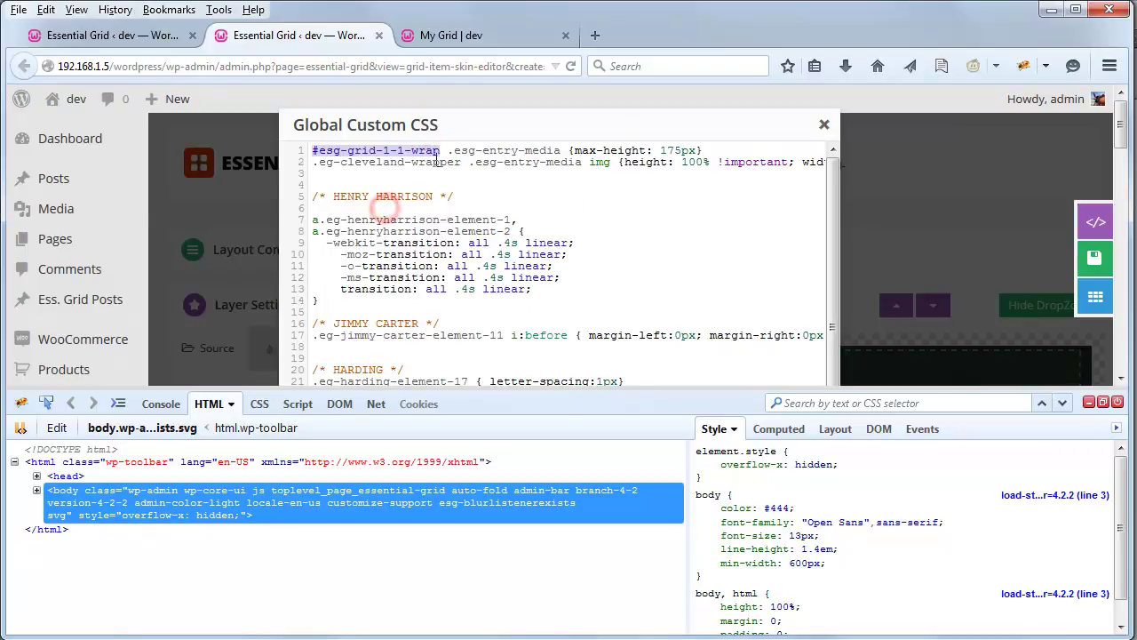
pyautogui.moveTo(462, 162); pyautogui.dragTo(312, 161)
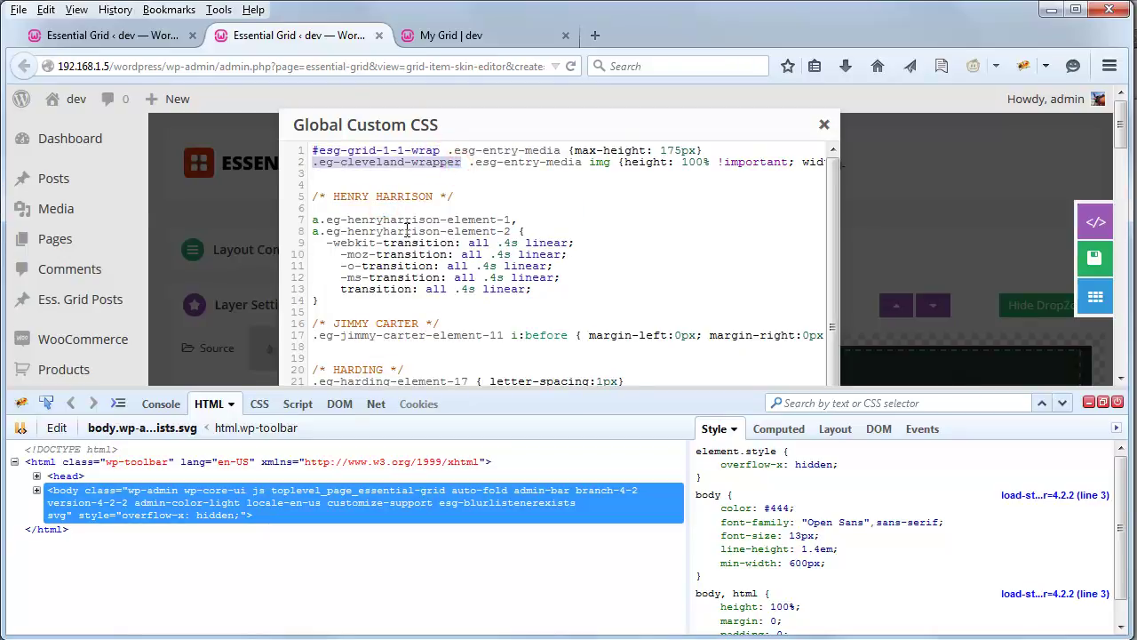
pyautogui.hotkey('ctrl', 'v')
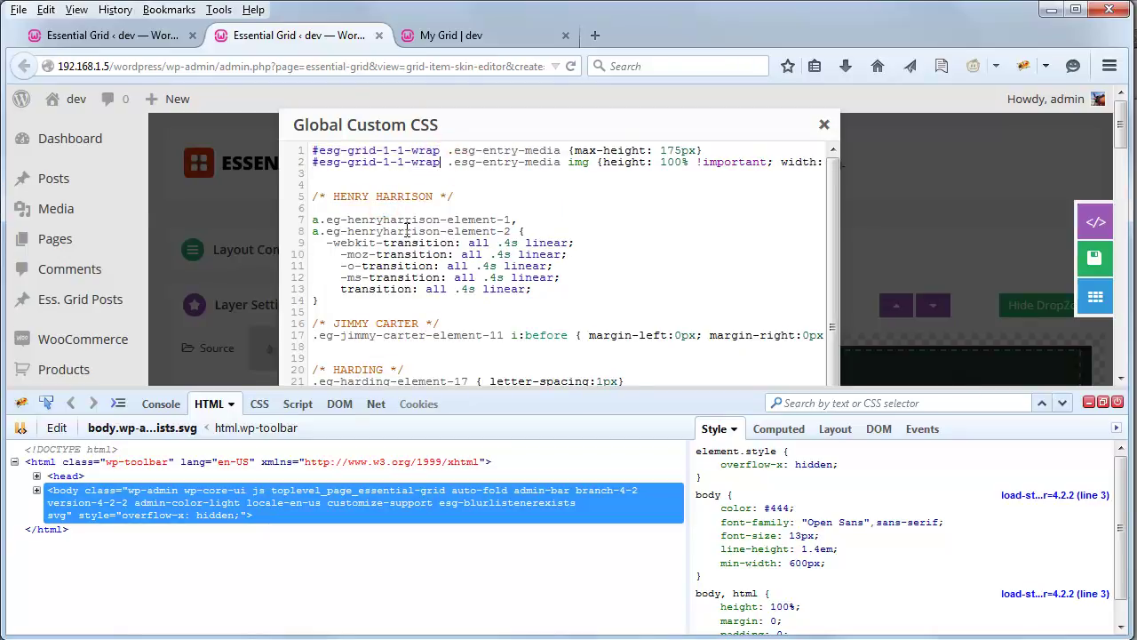
# Step: Close Firebug, then save the global custom CSS and the Cleveland item skin
pyautogui.click(1102, 404)
pyautogui.click(740, 583)
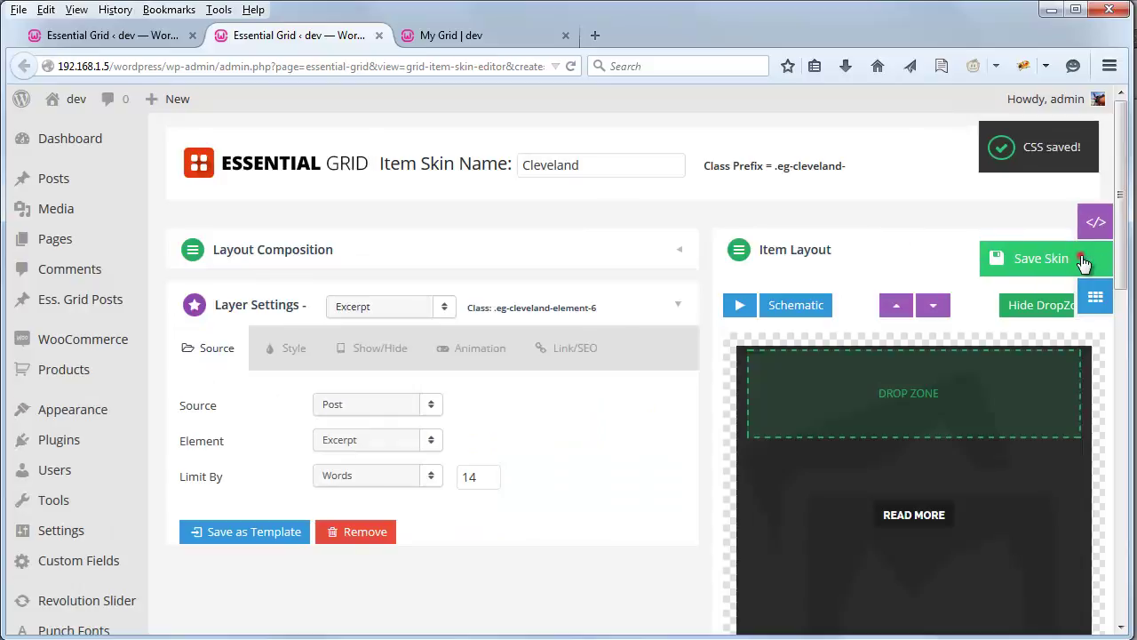
pyautogui.click(1095, 258)
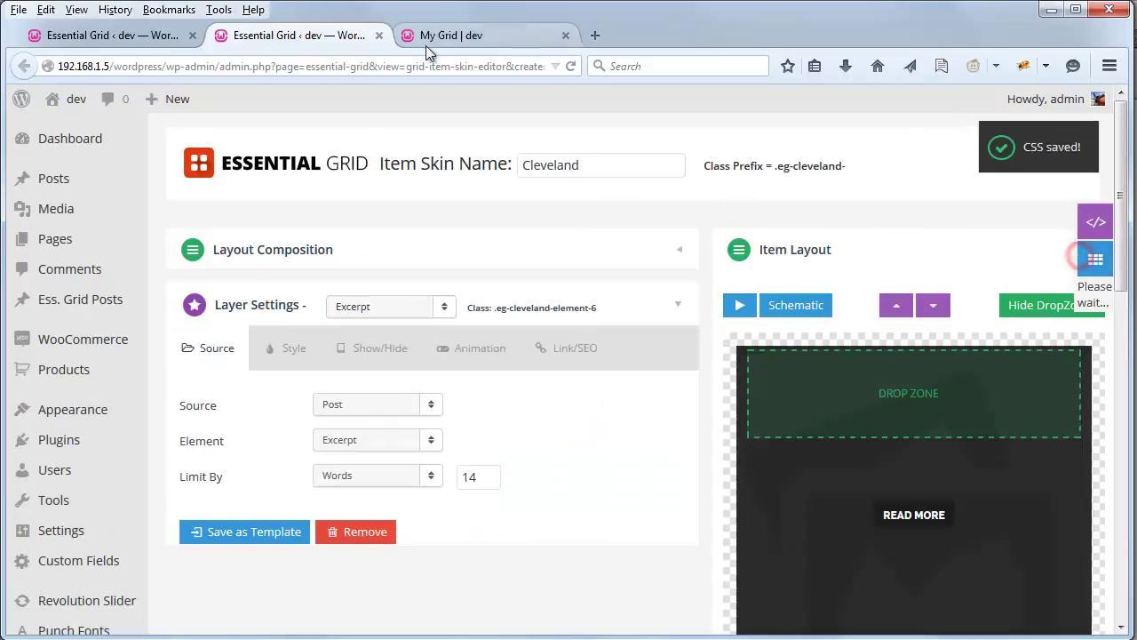
pyautogui.click(451, 38)
# Step: Reload My Grid and scroll down and back up to compare the image heights across rows
pyautogui.click(571, 66)
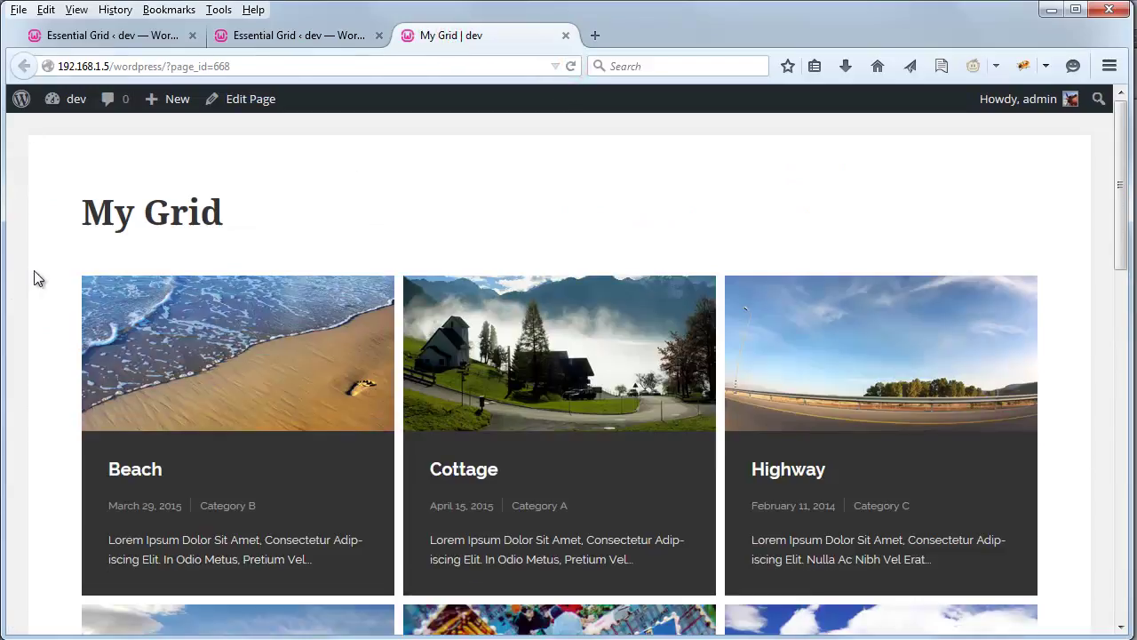
pyautogui.scroll(-4, 37, 279)
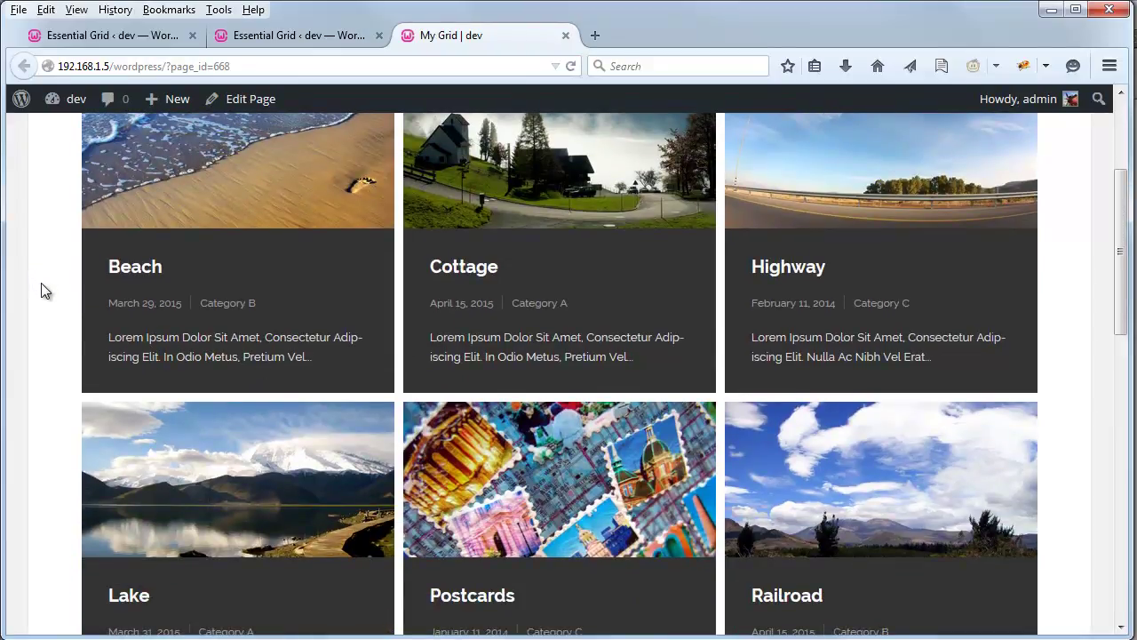
pyautogui.scroll(4, 44, 290)
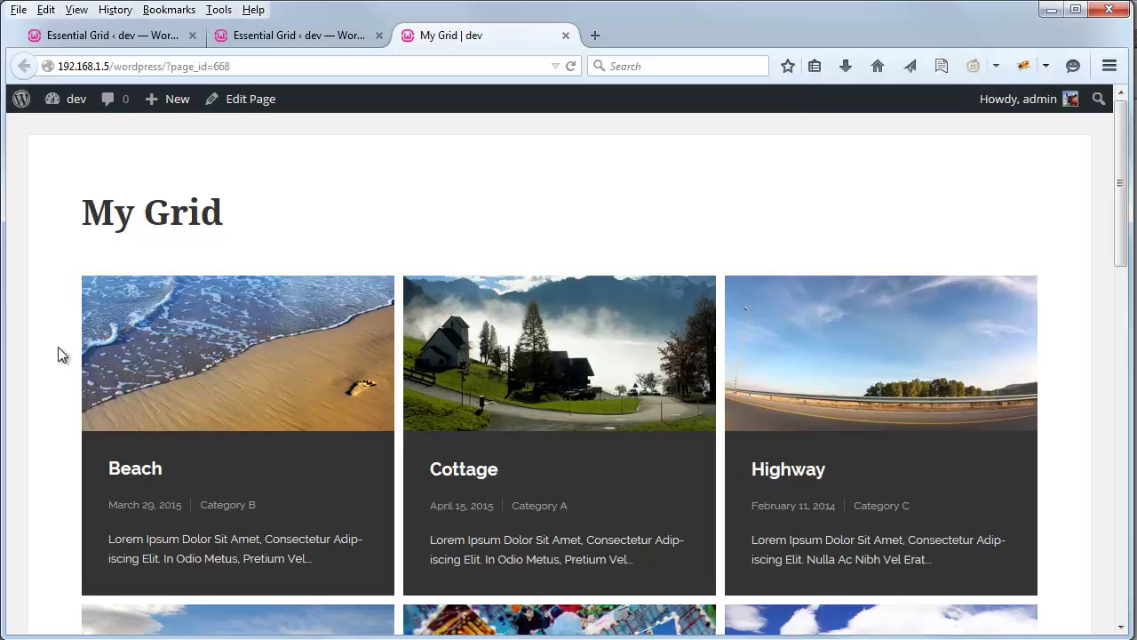
# Step: Preview My Grid in Responsive Design View at the 768×1024 preset size
pyautogui.click(220, 12)
pyautogui.moveTo(267, 142)
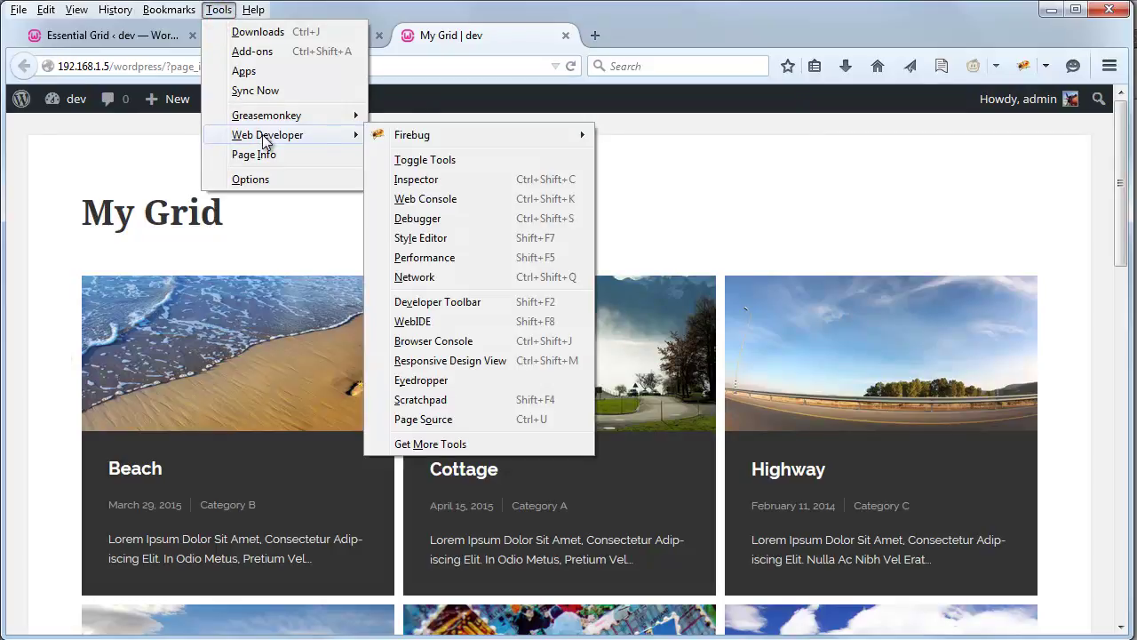
pyautogui.click(467, 361)
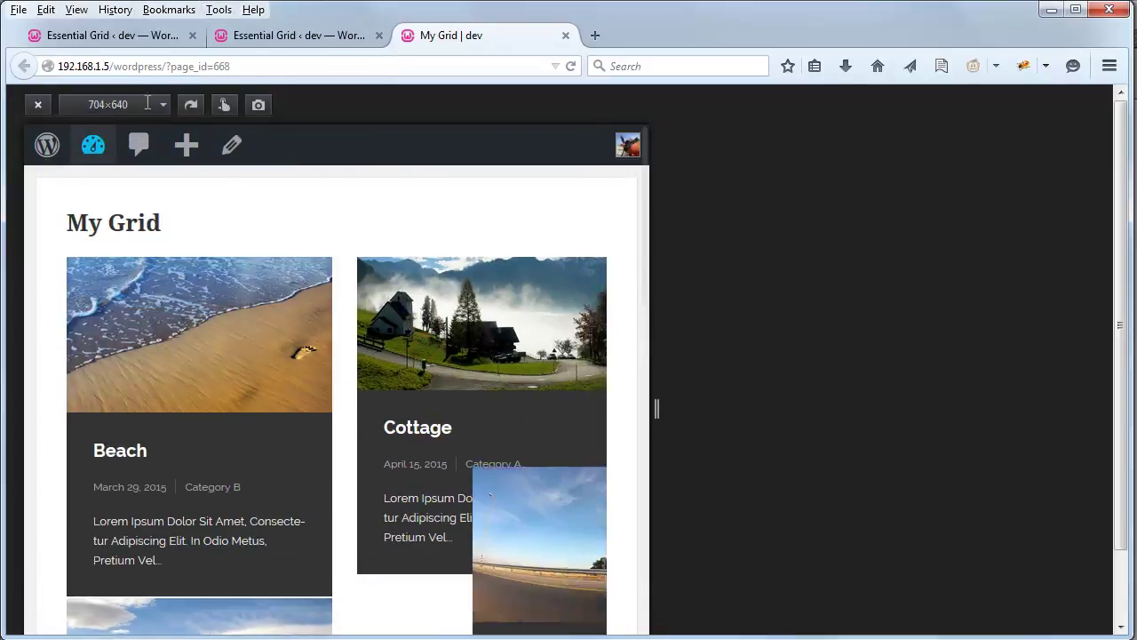
pyautogui.click(163, 105)
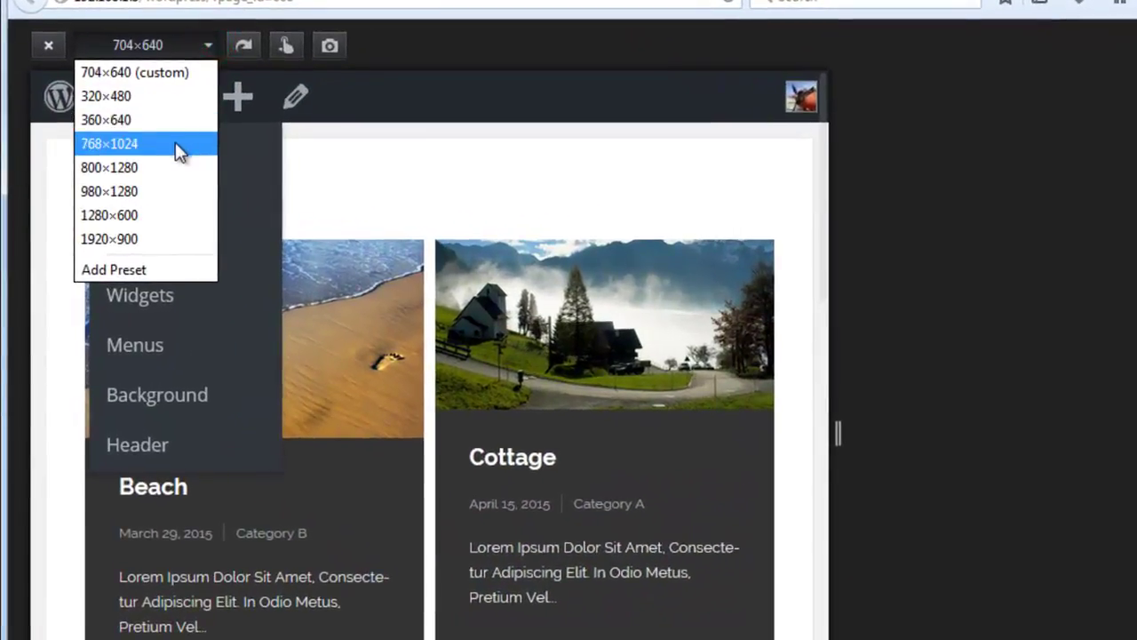
pyautogui.click(175, 143)
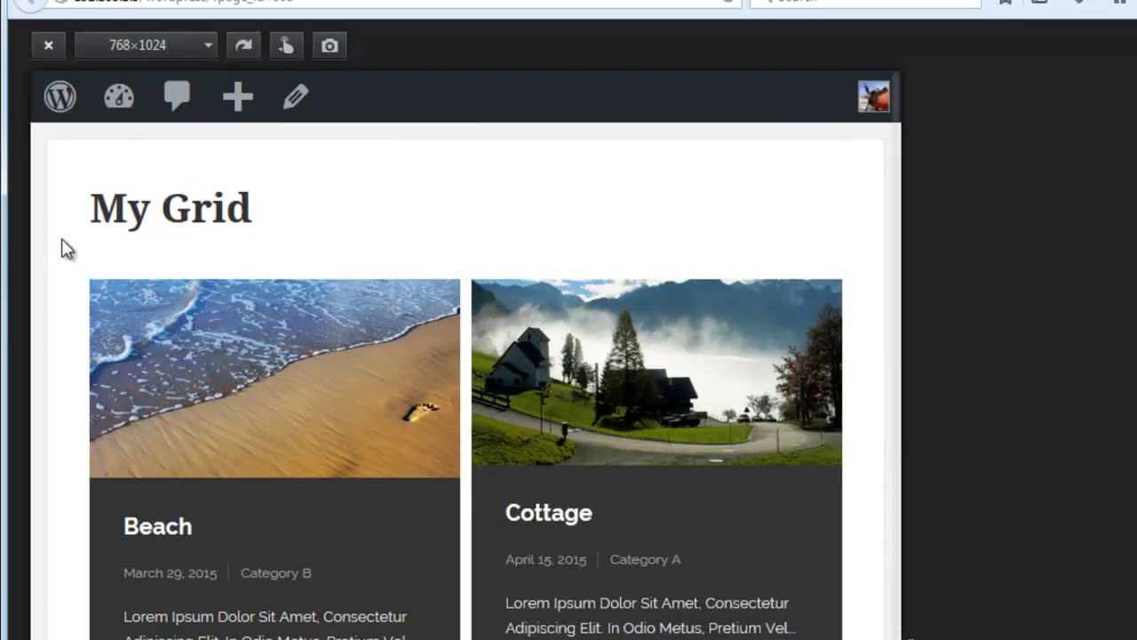
# Step: Scroll through the two-column tablet layout to check the uneven card heights
pyautogui.scroll(-10, 68, 265)
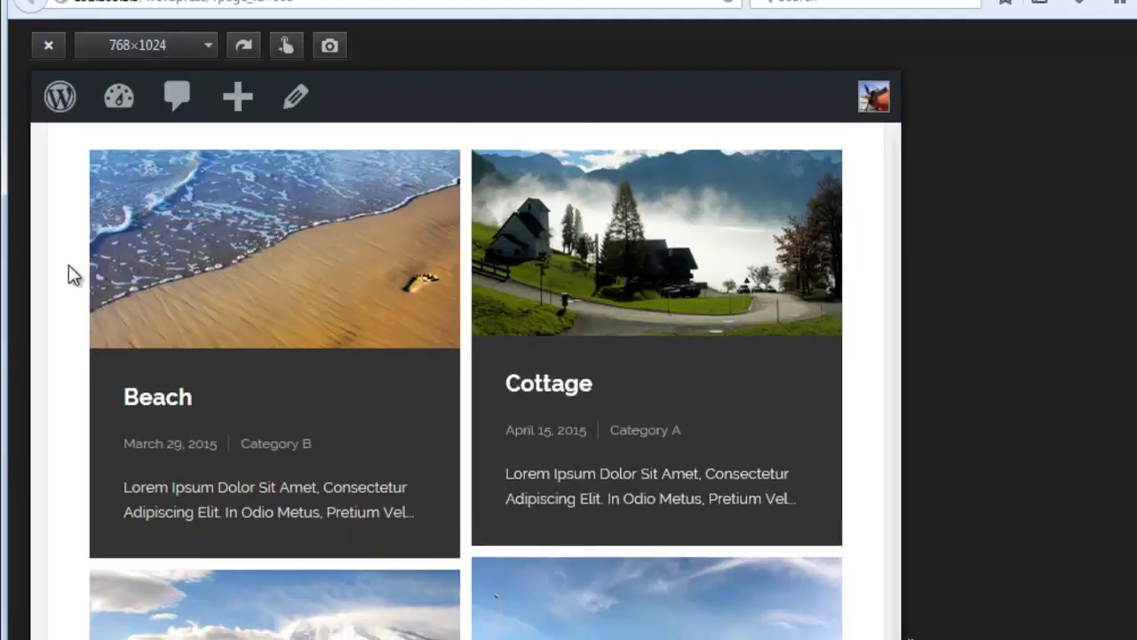
pyautogui.scroll(-8, 76, 278)
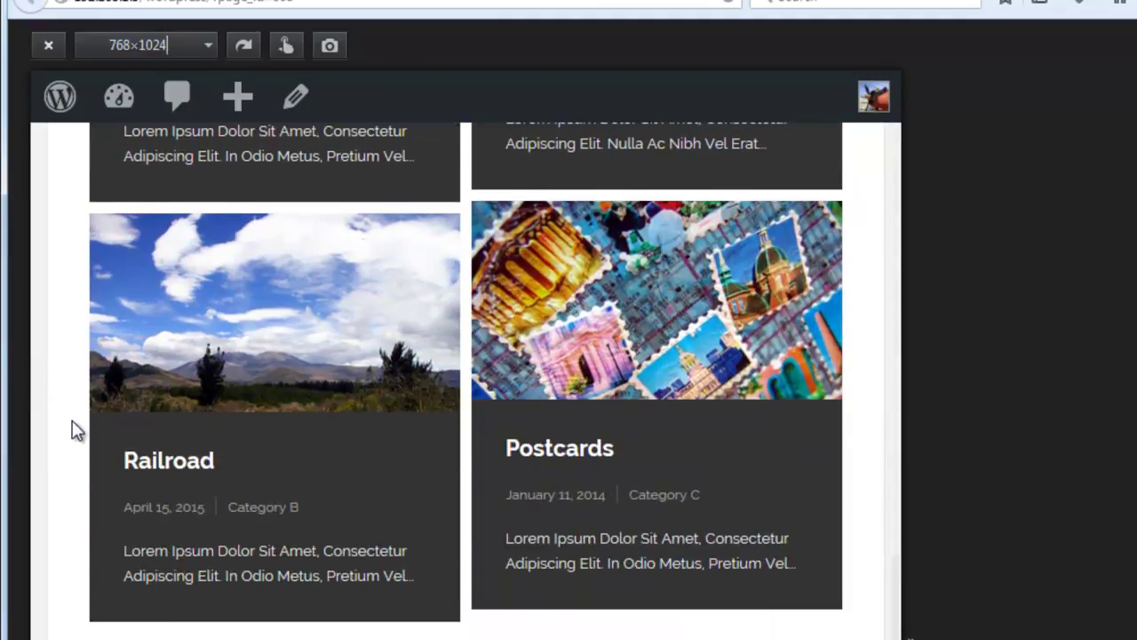
pyautogui.scroll(3, 78, 447)
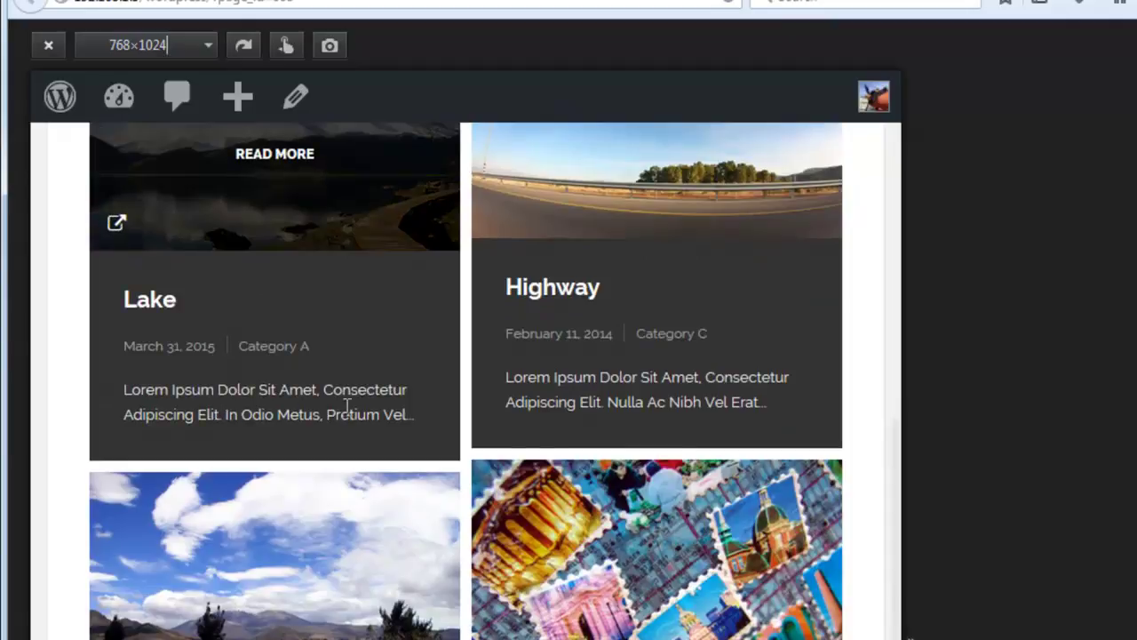
pyautogui.scroll(2, 122, 455)
pyautogui.scroll(5, 52, 449)
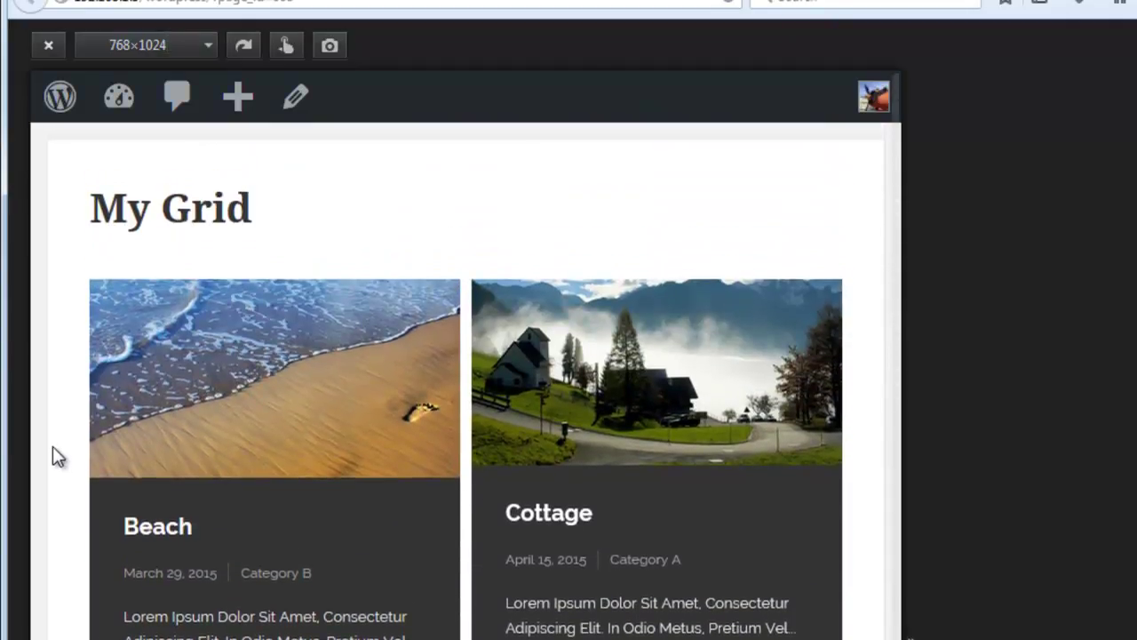
pyautogui.scroll(-6, 53, 446)
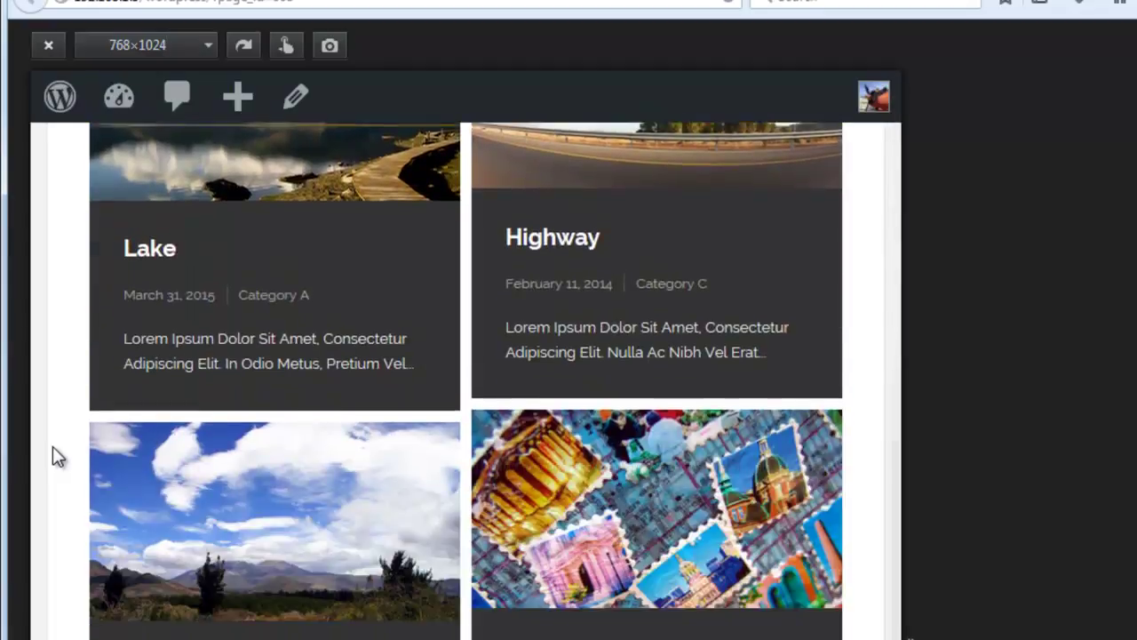
pyautogui.scroll(-2, 52, 446)
pyautogui.scroll(8, 53, 446)
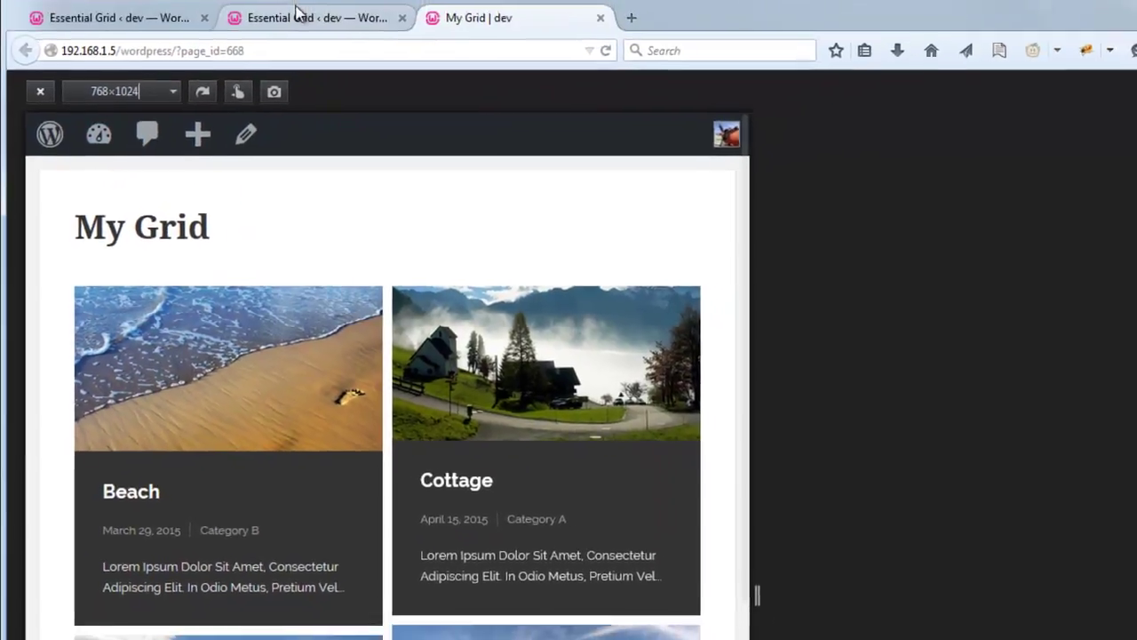
pyautogui.click(280, 35)
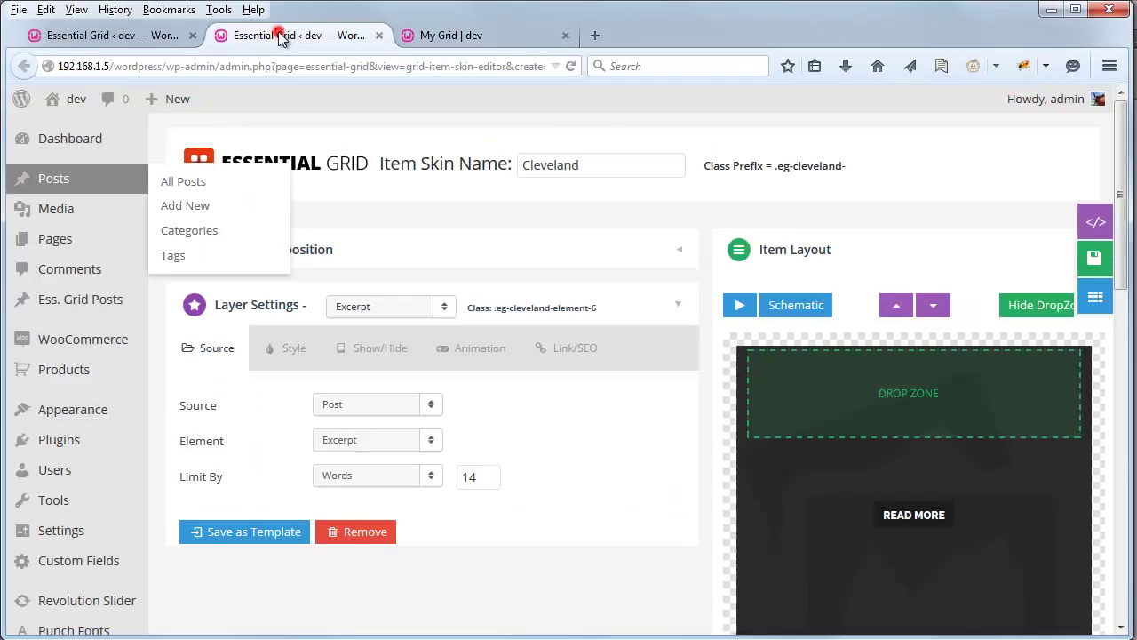
pyautogui.click(1067, 222)
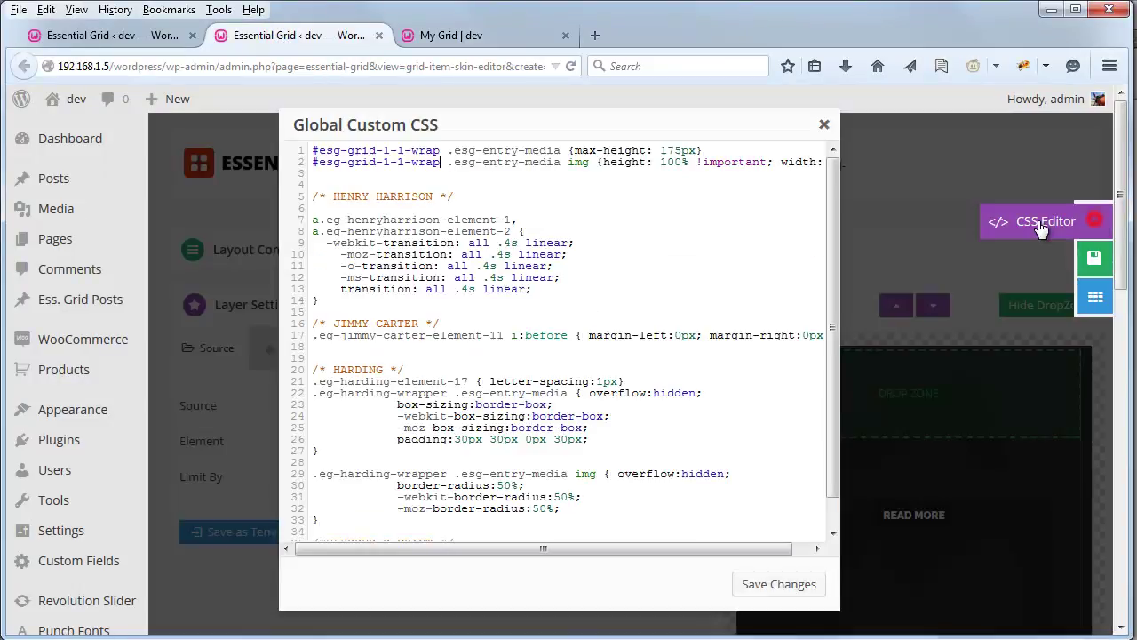
pyautogui.press('Down')
pyautogui.press('Return')
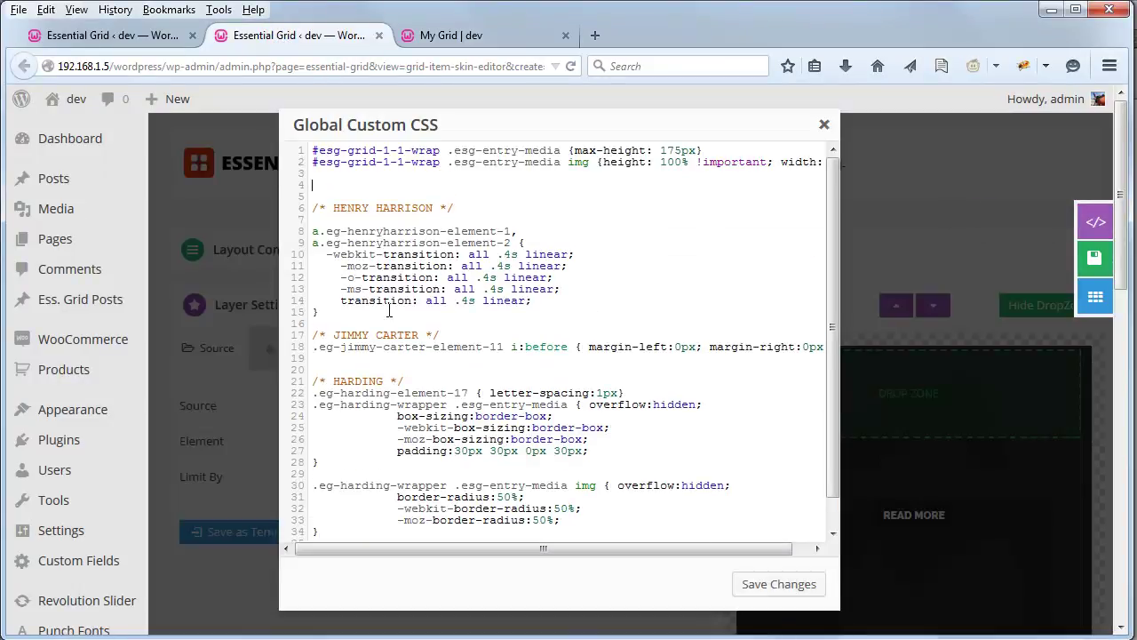
pyautogui.write('@media screen and (max-width: 768px) {    #esg-grid-1-1-wrap .esg-entry-media {max-height: 175px}  }')
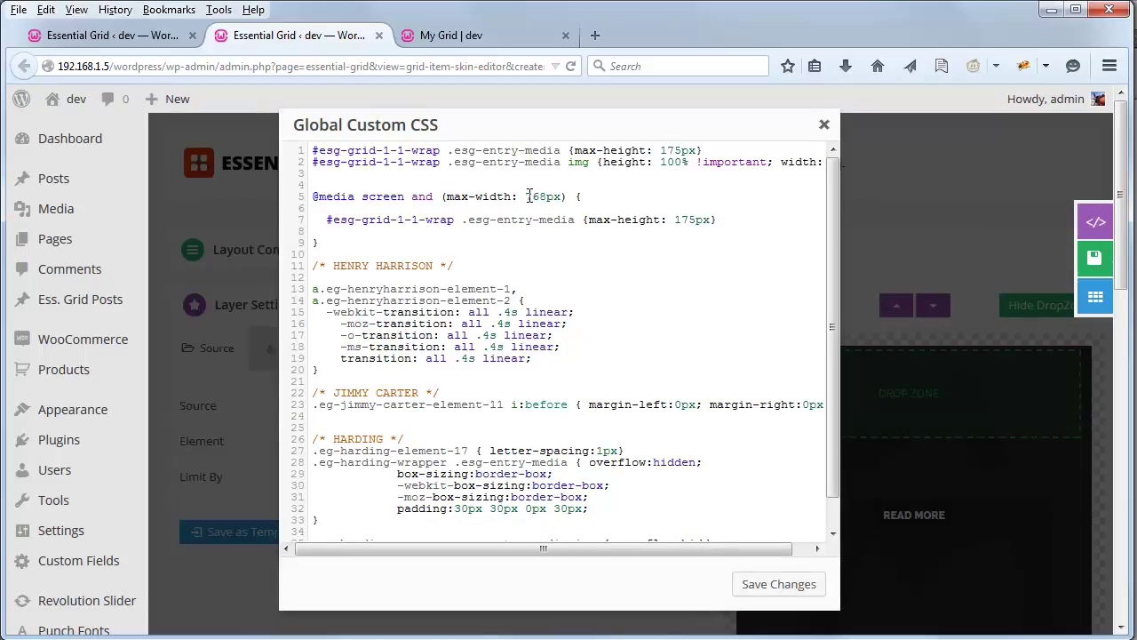
pyautogui.moveTo(527, 196); pyautogui.dragTo(545, 197)
pyautogui.click(341, 183)
pyautogui.moveTo(527, 196); pyautogui.dragTo(548, 197)
# Step: Scroll through the My Grid responsive preview to check the current card layout
pyautogui.click(448, 35)
pyautogui.scroll(-5, 50, 299)
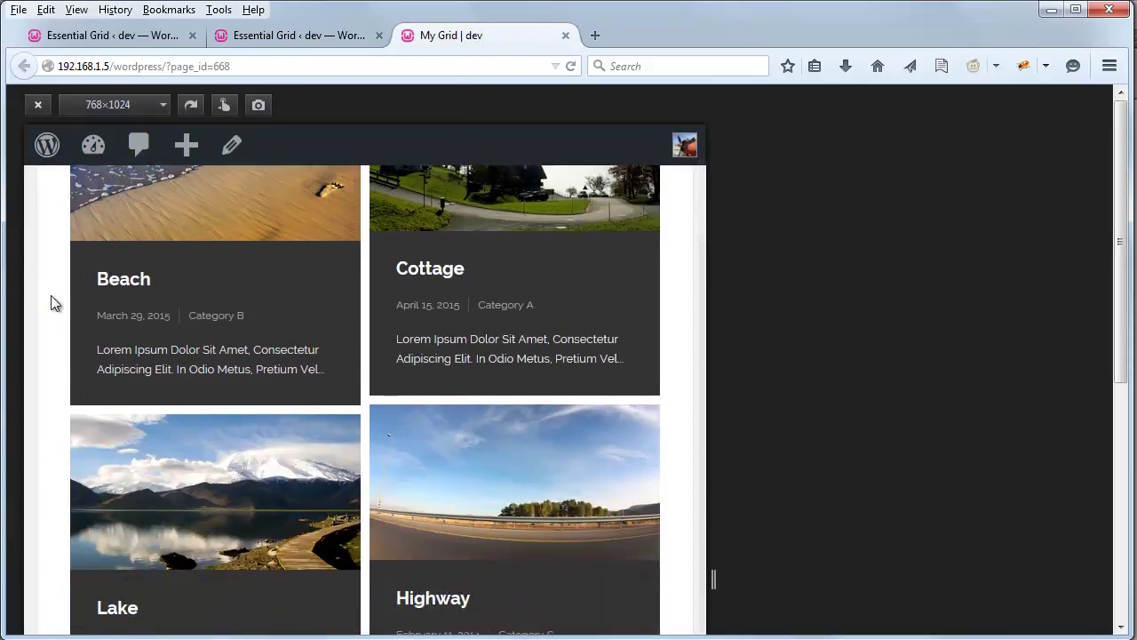
pyautogui.scroll(2, 50, 300)
# Step: Change the 768px media query's image max-height from 175px to 170px and save the CSS and skin
pyautogui.click(262, 35)
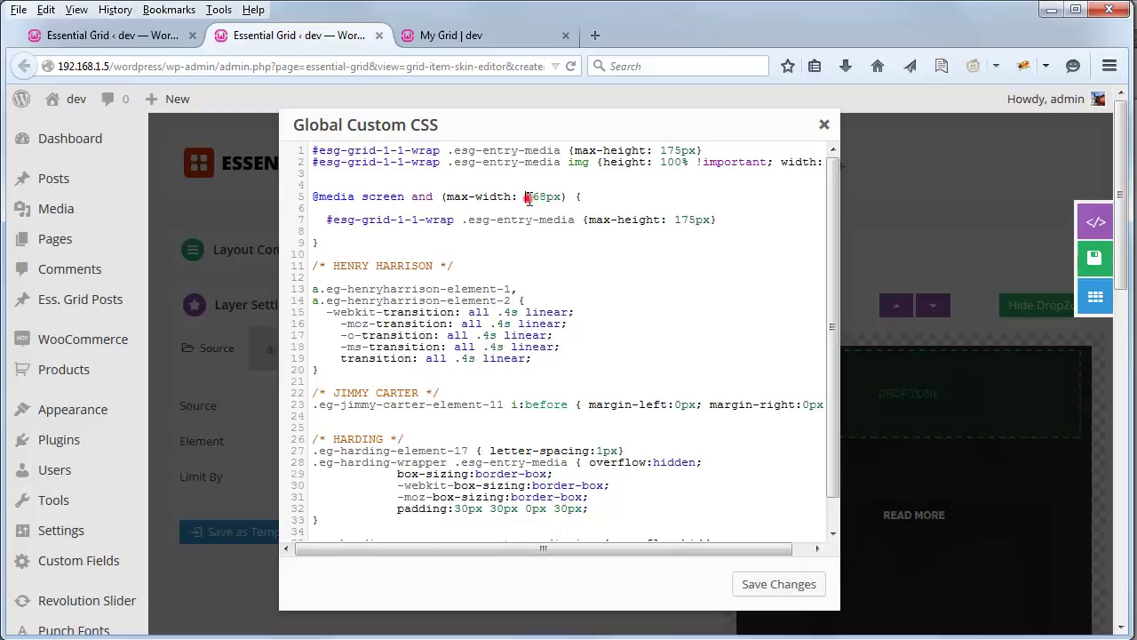
pyautogui.click(695, 220)
pyautogui.click(772, 583)
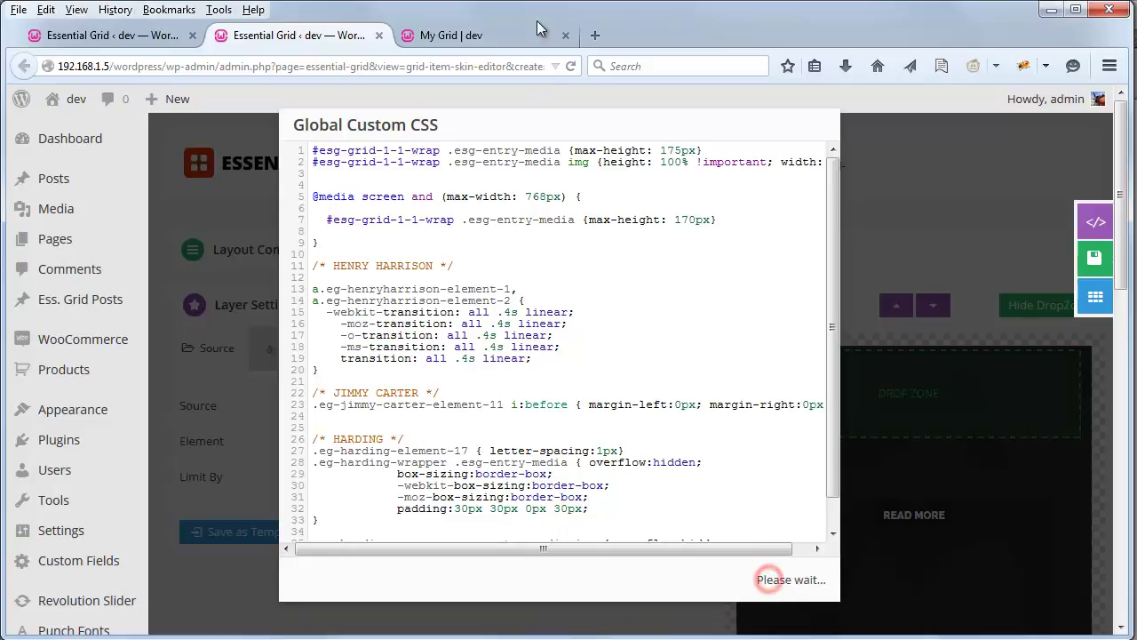
pyautogui.click(1096, 262)
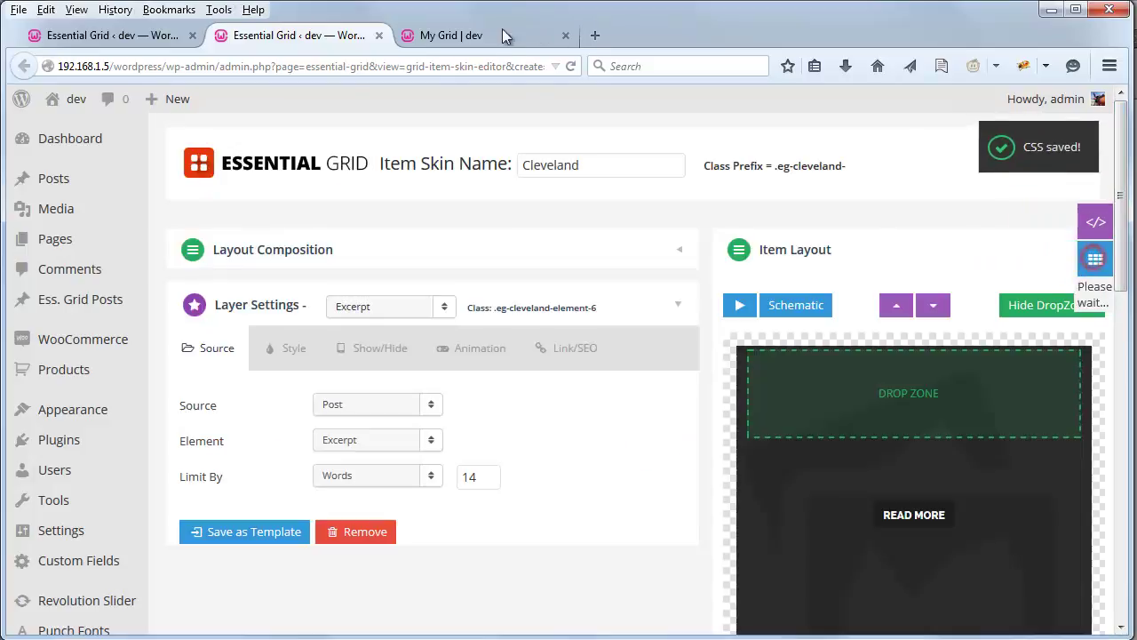
# Step: Reload the My Grid page to see the 170px cap, then go back to the skin editor
pyautogui.click(489, 36)
pyautogui.click(570, 65)
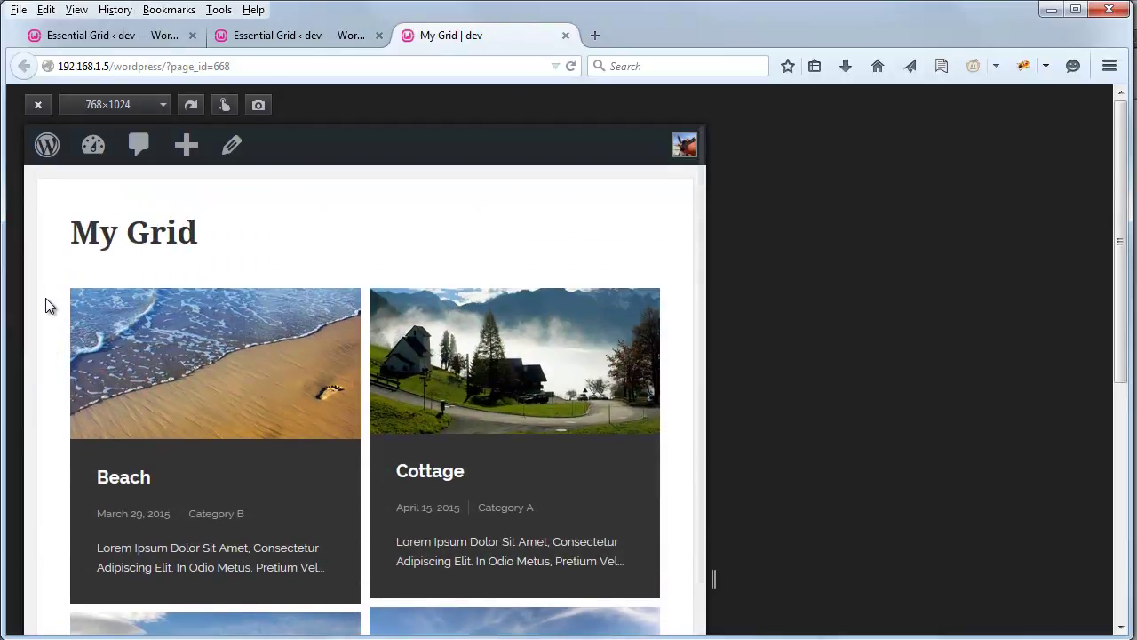
pyautogui.click(266, 38)
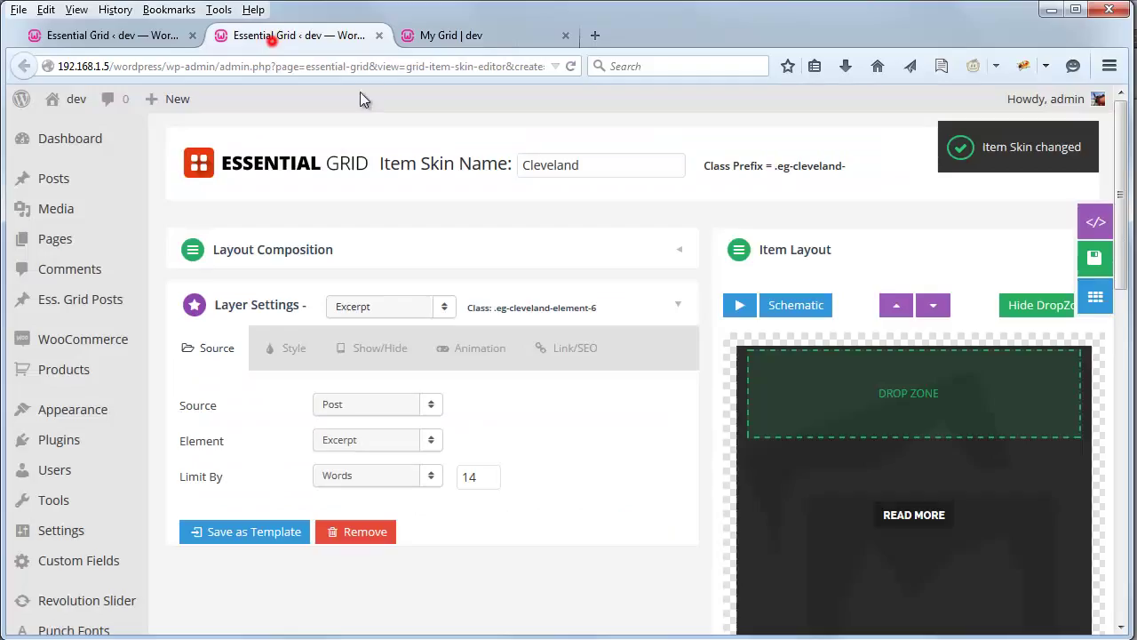
# Step: Save the custom CSS with a 165px media max-height and save the item skin
pyautogui.click(1093, 222)
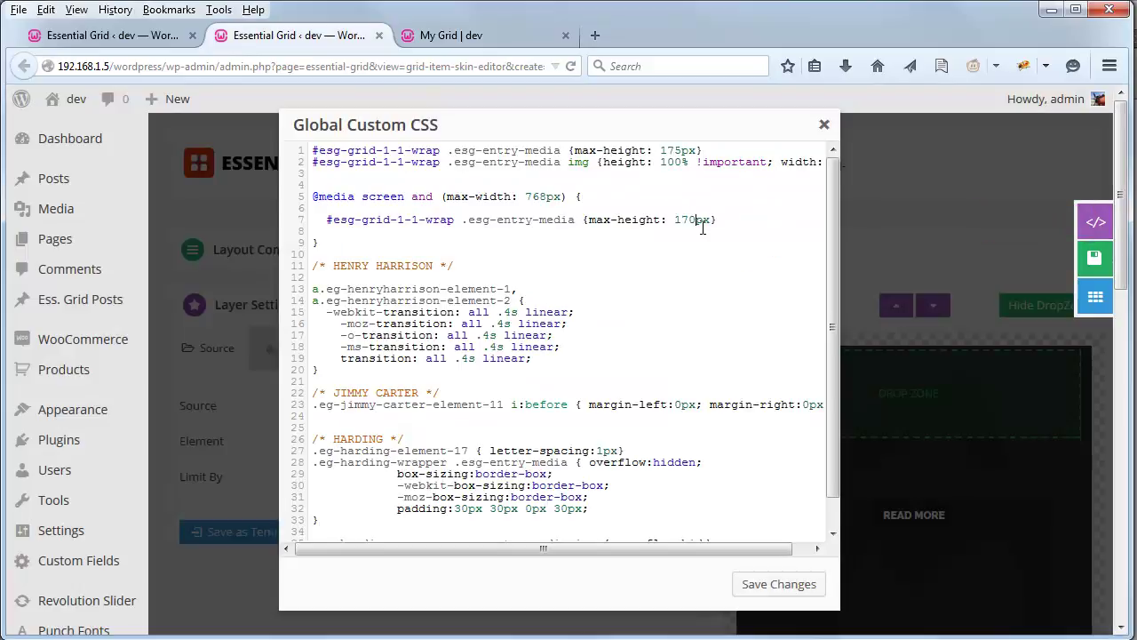
pyautogui.click(785, 578)
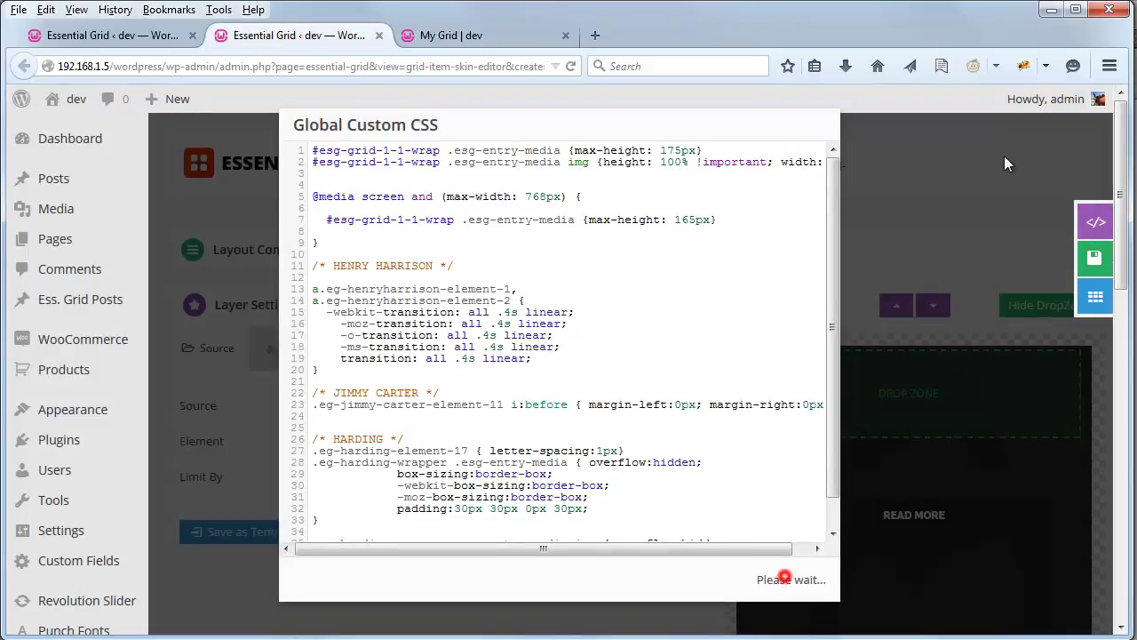
pyautogui.click(1097, 266)
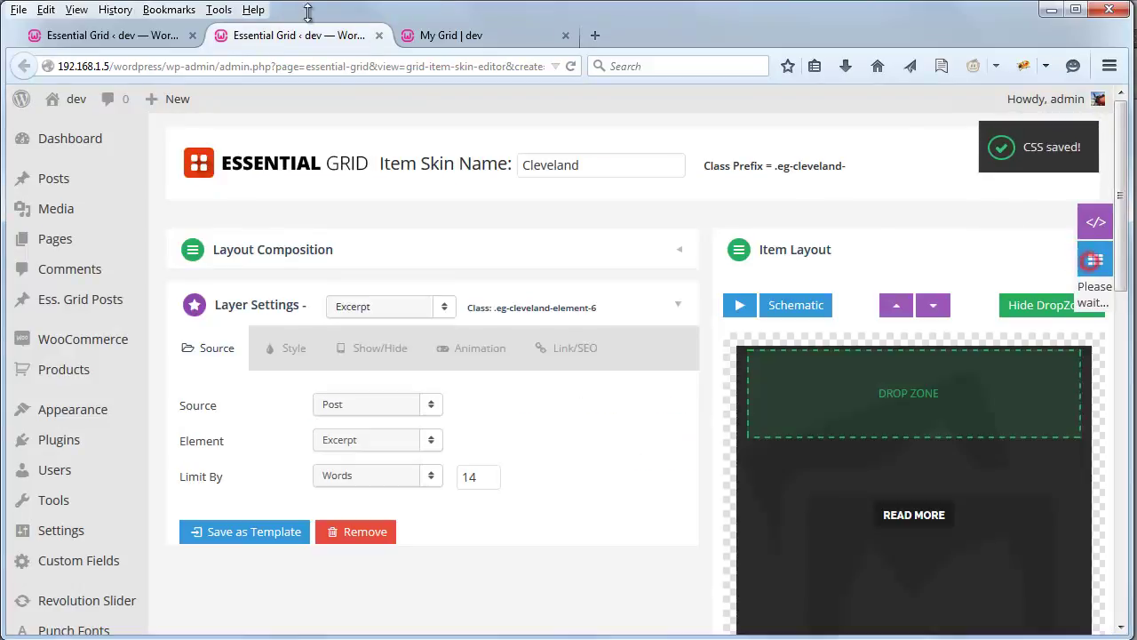
# Step: Reload My Grid at 768×1024 and scroll to confirm Beach beside Cottage, Lake beside Highway
pyautogui.click(451, 36)
pyautogui.click(573, 69)
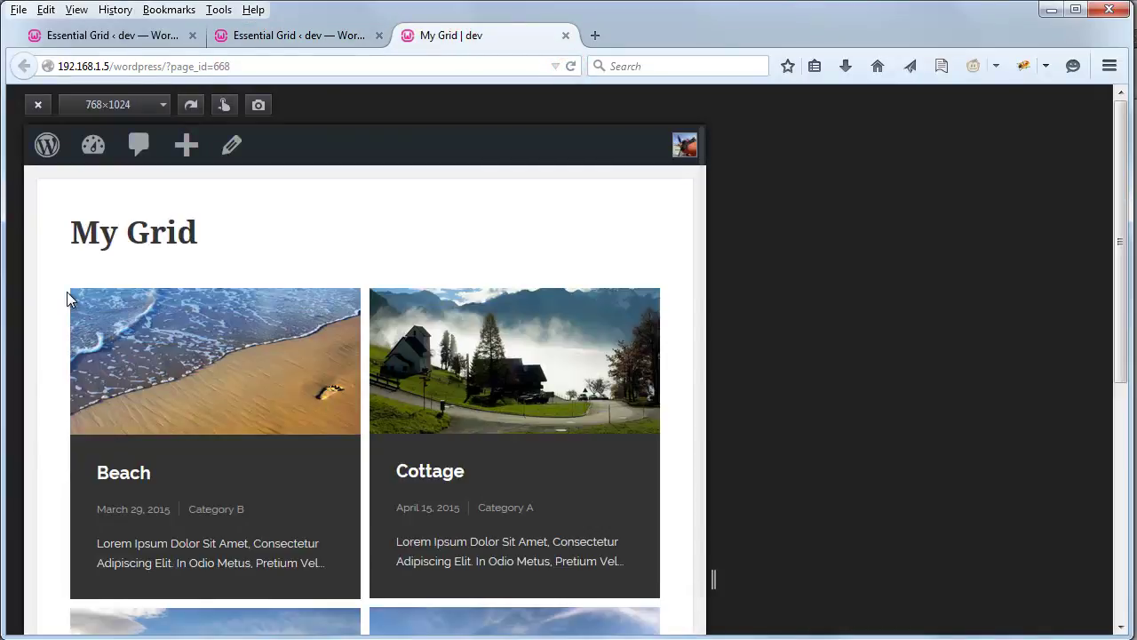
pyautogui.scroll(-5, 67, 292)
pyautogui.scroll(-3, 67, 299)
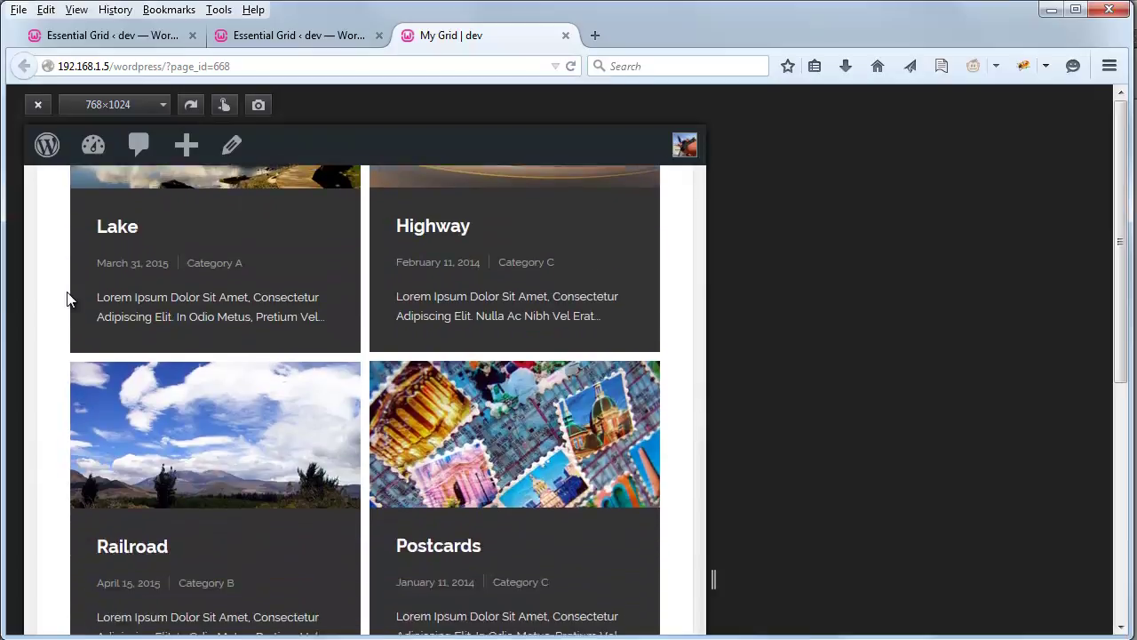
pyautogui.scroll(5, 67, 298)
pyautogui.scroll(3, 69, 298)
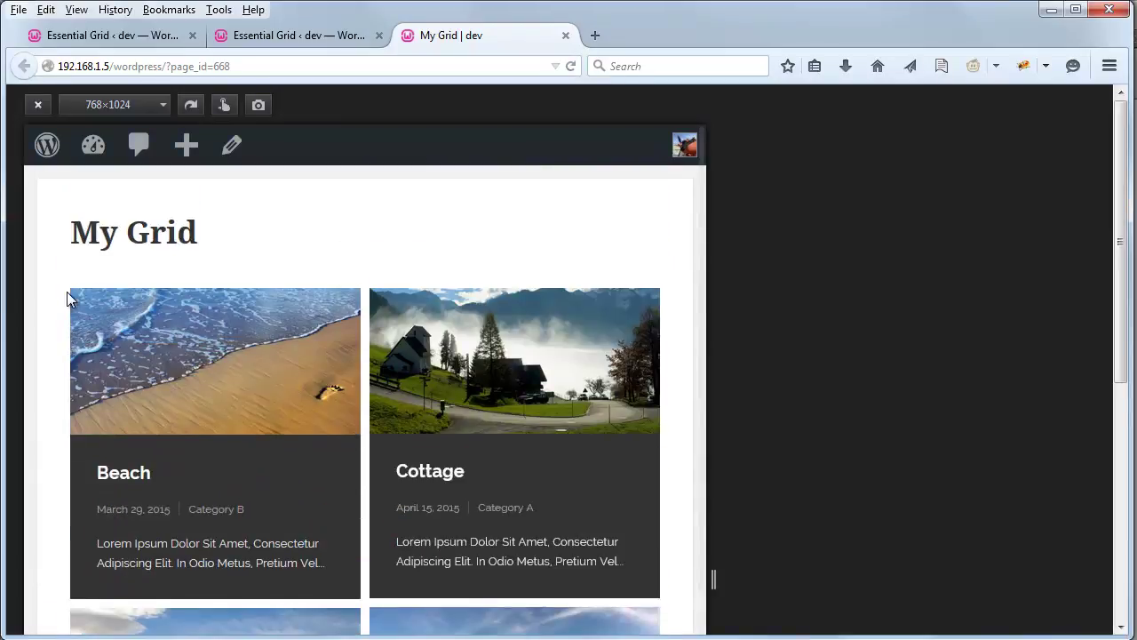
# Step: Preview My Grid at the 360×640 preset rotated to landscape and scroll through the cards
pyautogui.click(164, 105)
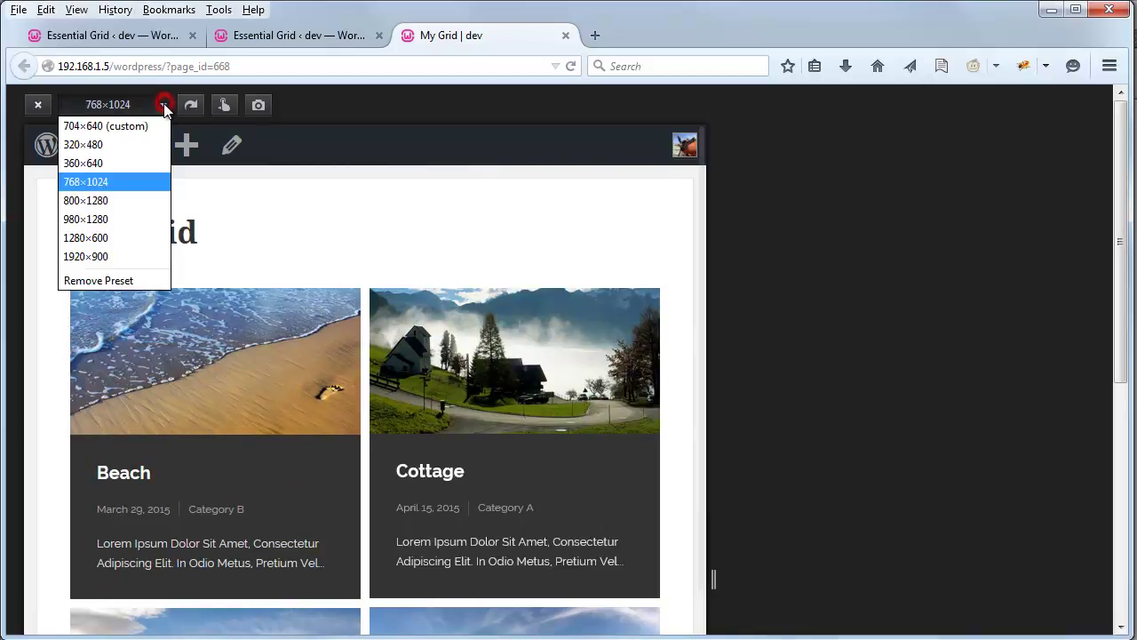
pyautogui.click(134, 162)
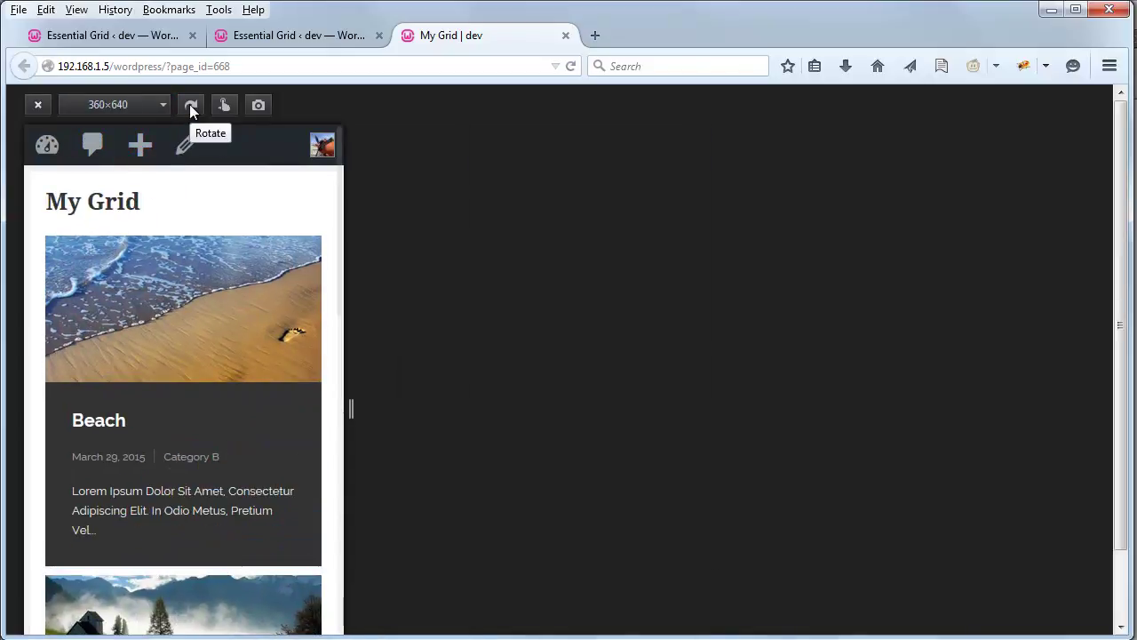
pyautogui.click(190, 104)
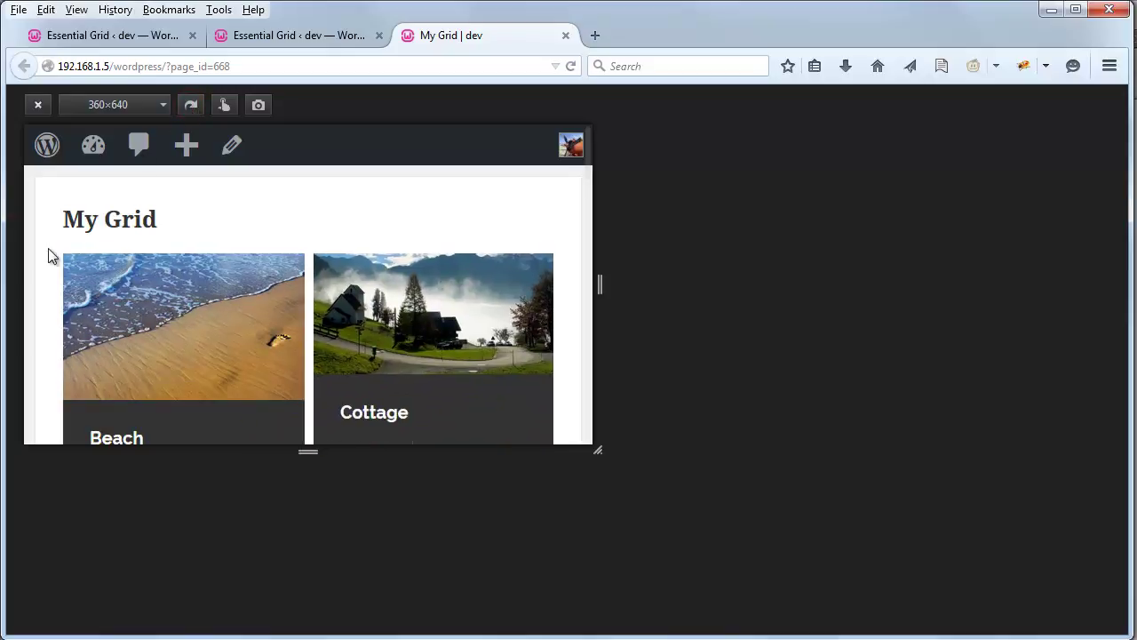
pyautogui.scroll(-5, 42, 296)
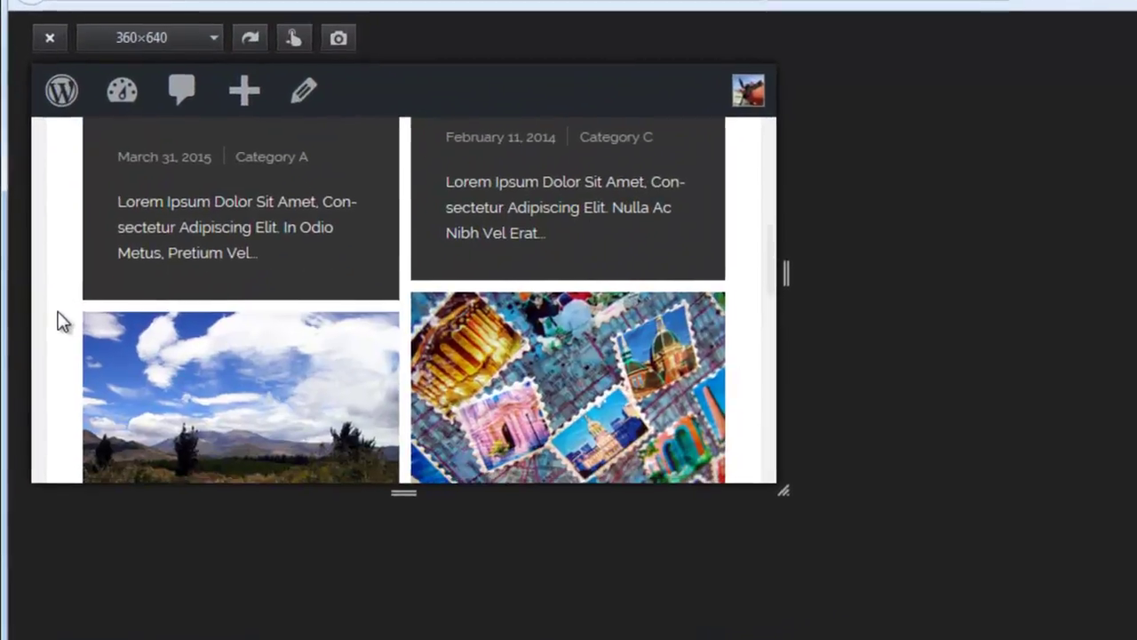
pyautogui.scroll(-1, 58, 326)
pyautogui.scroll(5, 58, 324)
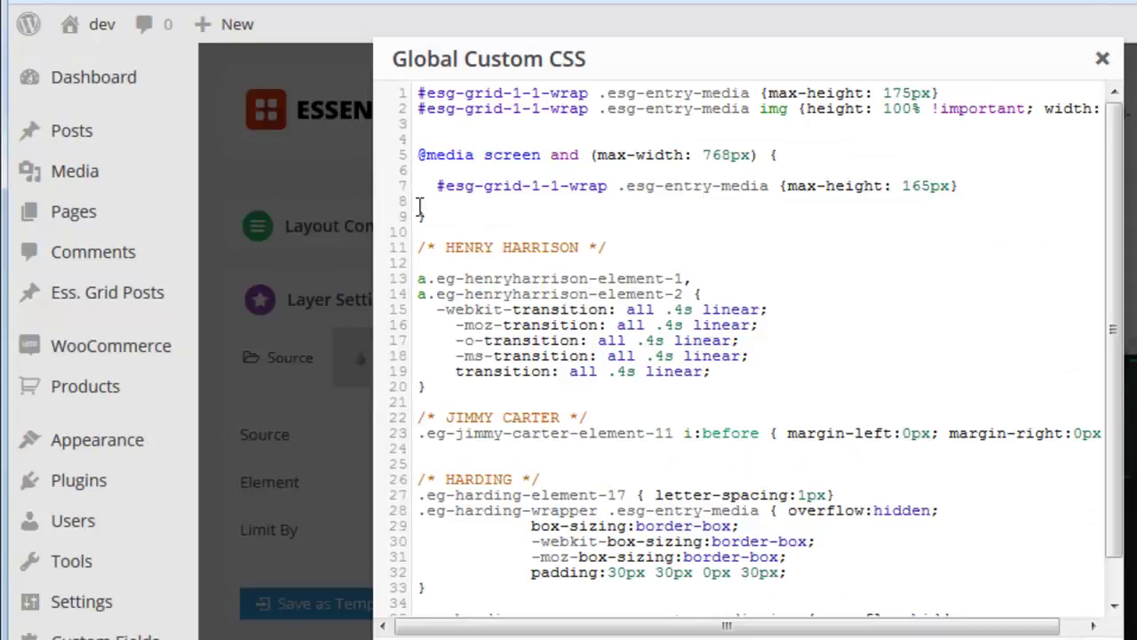
pyautogui.moveTo(424, 215); pyautogui.dragTo(419, 156)
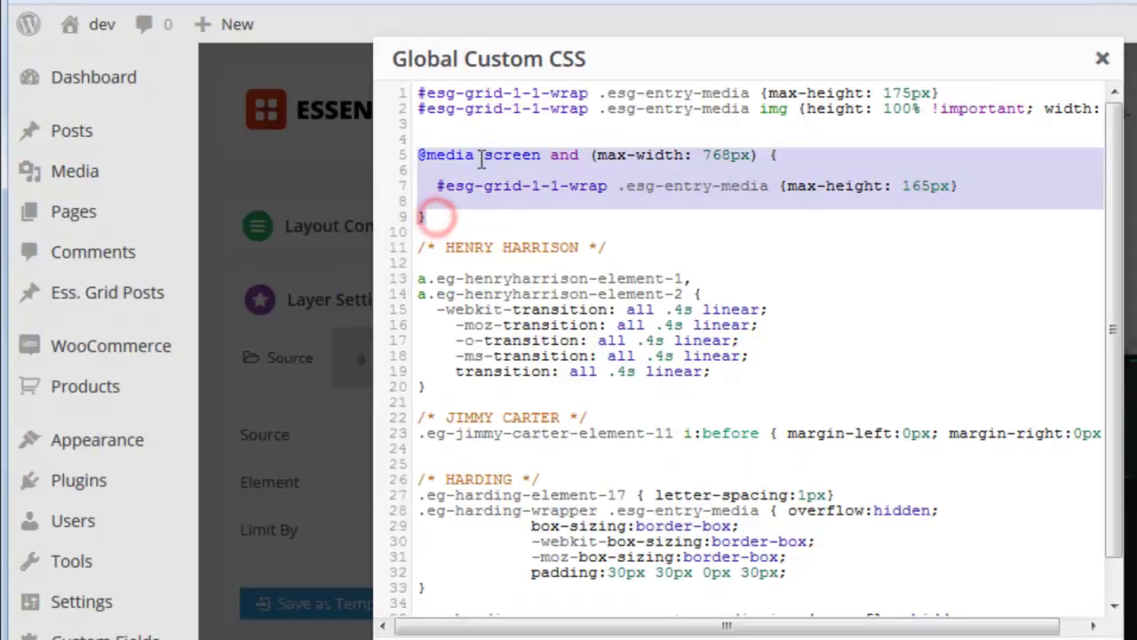
pyautogui.rightClick(505, 158)
pyautogui.click(535, 238)
pyautogui.click(423, 218)
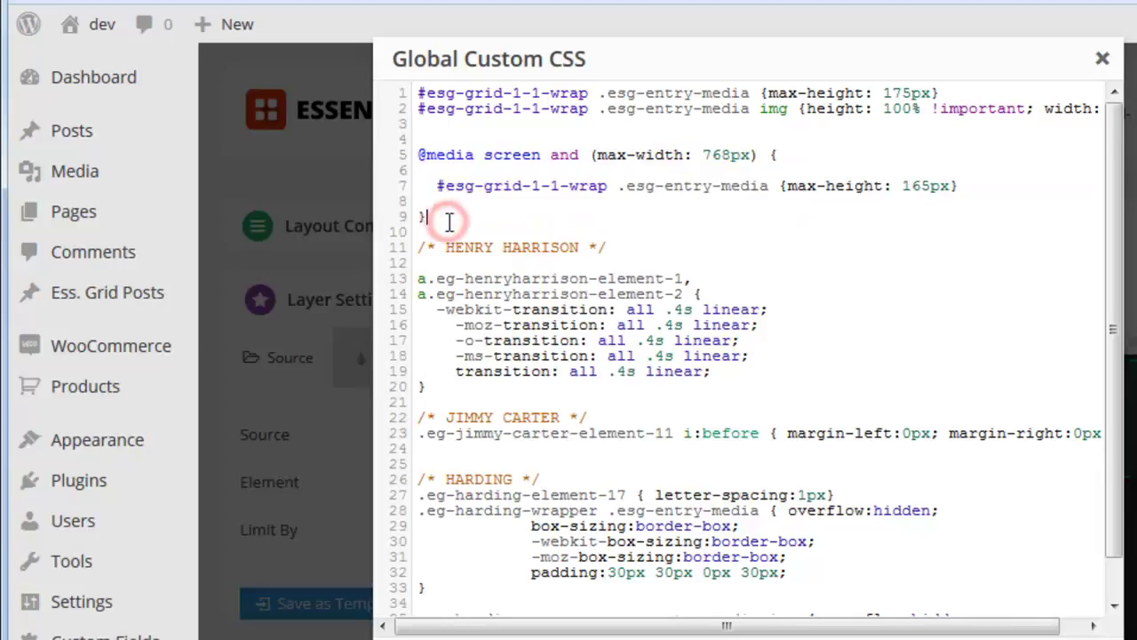
pyautogui.press('Return')
pyautogui.press('Return')
pyautogui.hotkey('ctrl', 'v')
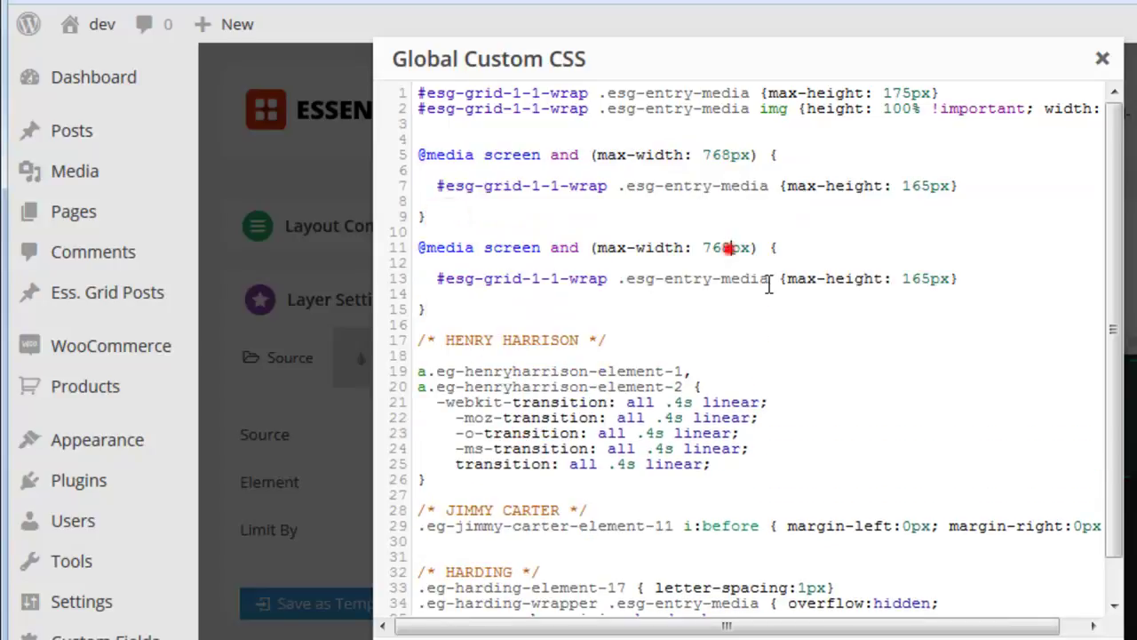
# Step: Change the copy to max-width 640px with a 135px media height, then save the CSS
pyautogui.doubleClick(729, 248)
pyautogui.press('BackSpace')
pyautogui.write('640')
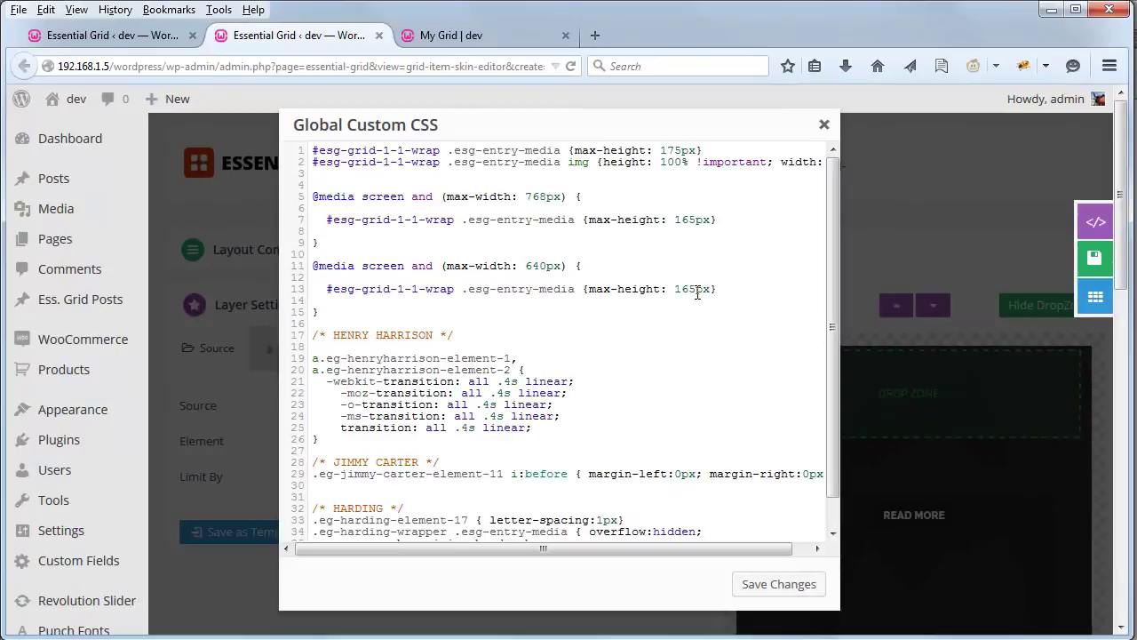
pyautogui.moveTo(696, 293); pyautogui.dragTo(689, 296)
pyautogui.click(787, 584)
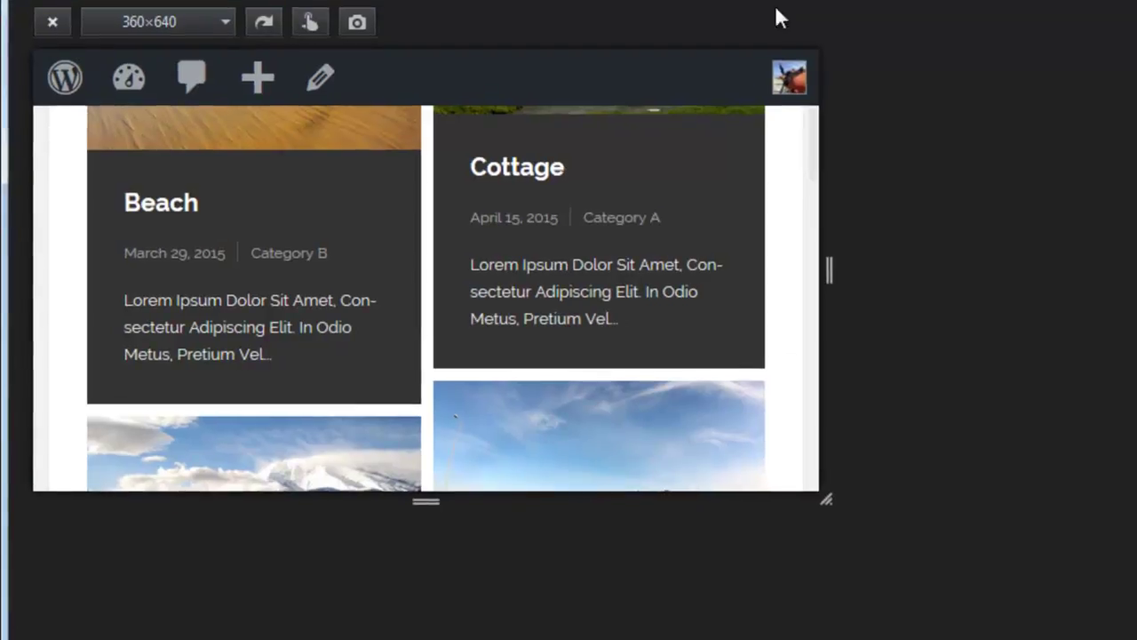
pyautogui.scroll(4, 35, 236)
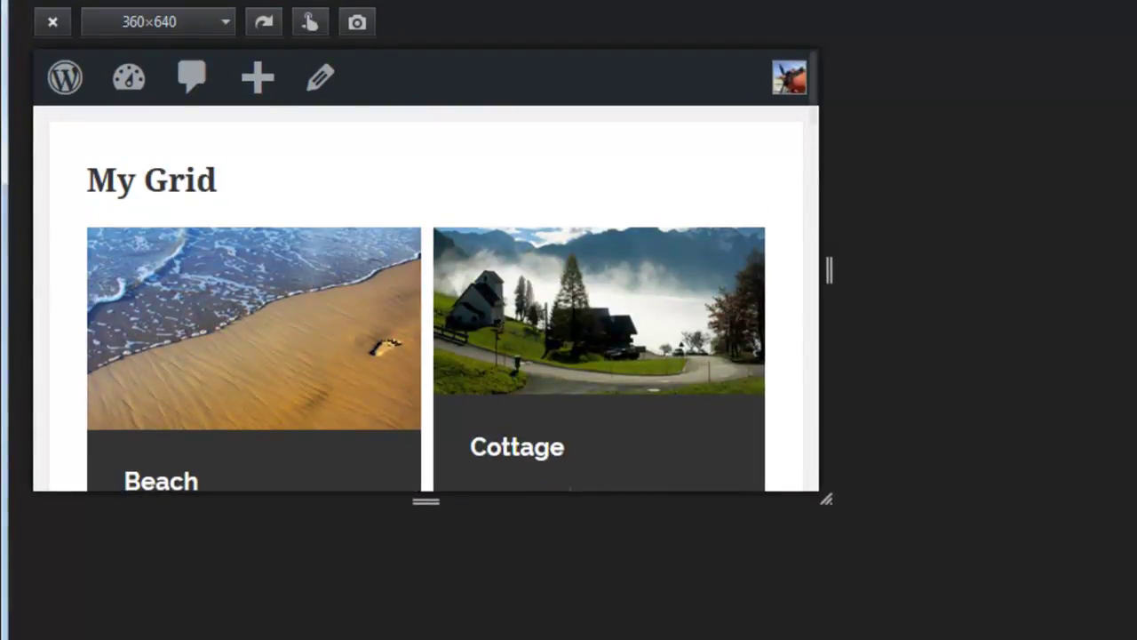
pyautogui.scroll(-3, 54, 256)
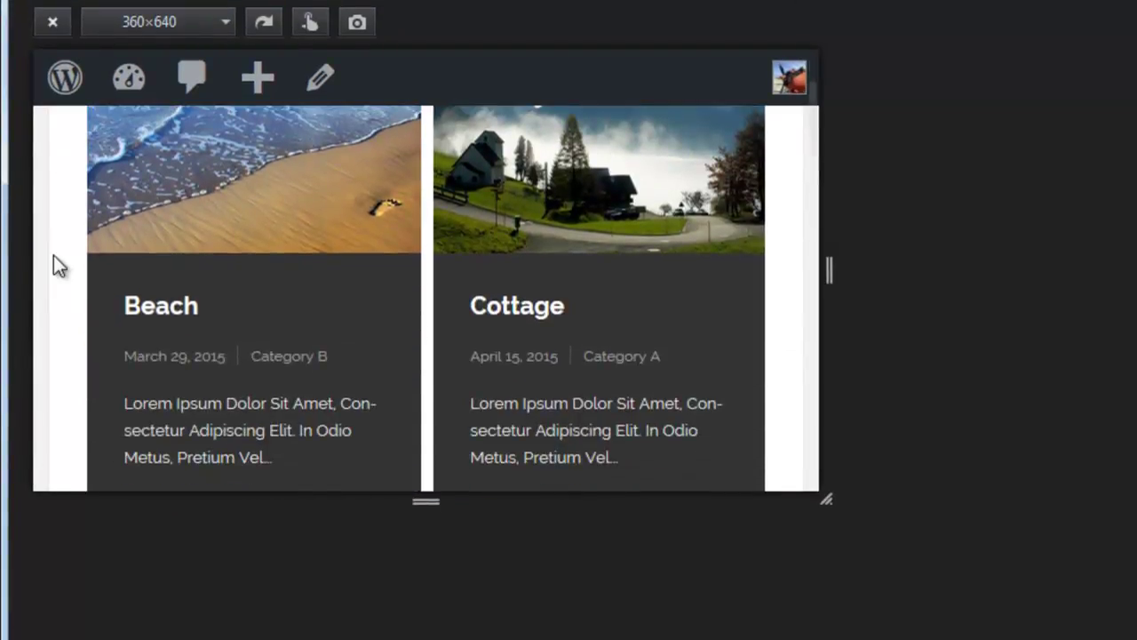
pyautogui.scroll(-3, 53, 256)
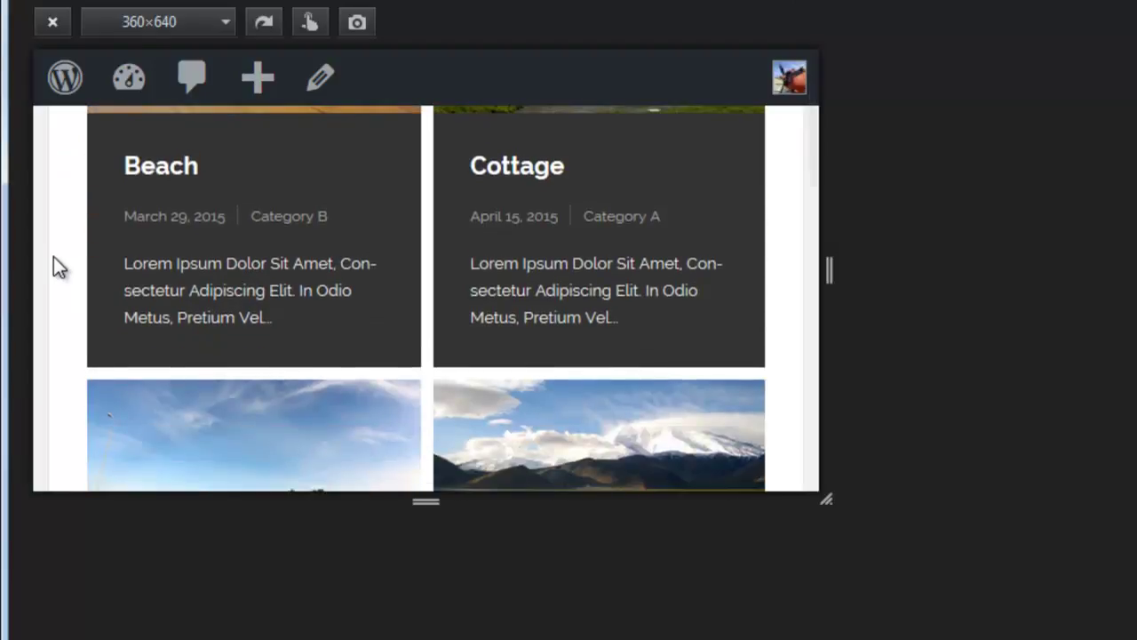
pyautogui.scroll(6, 52, 277)
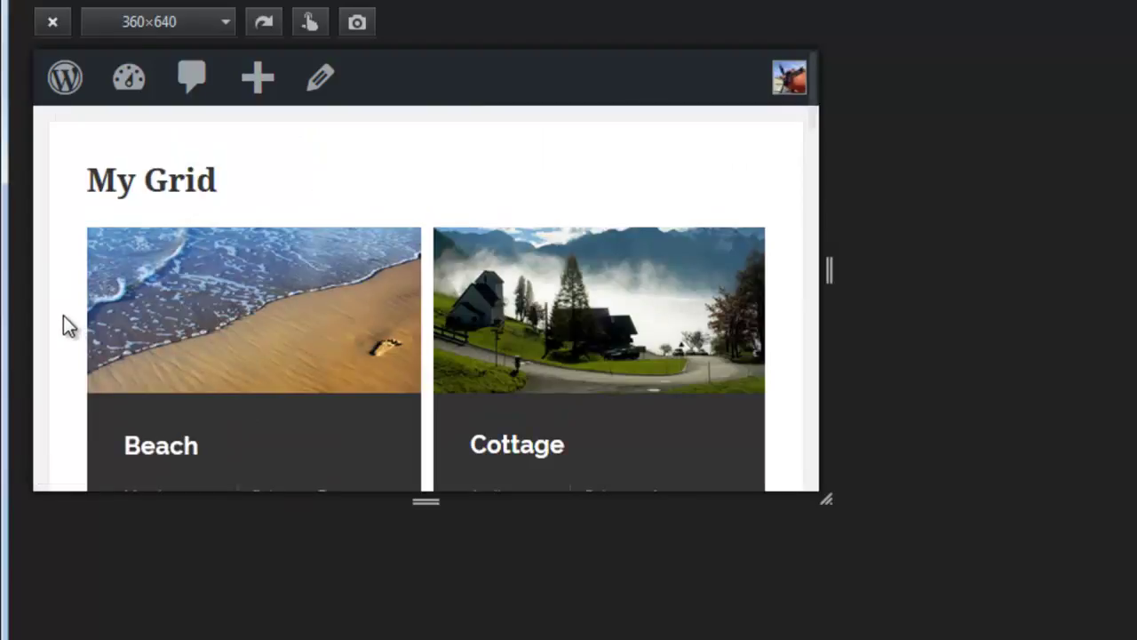
pyautogui.scroll(-6, 67, 326)
pyautogui.scroll(-18, 63, 316)
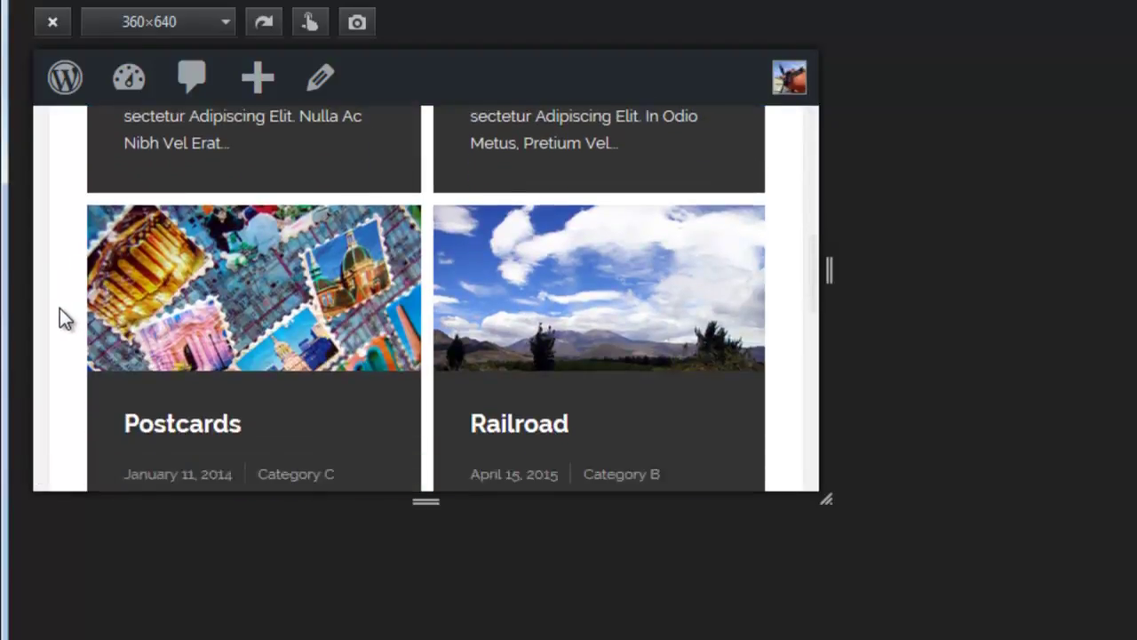
pyautogui.scroll(15, 60, 309)
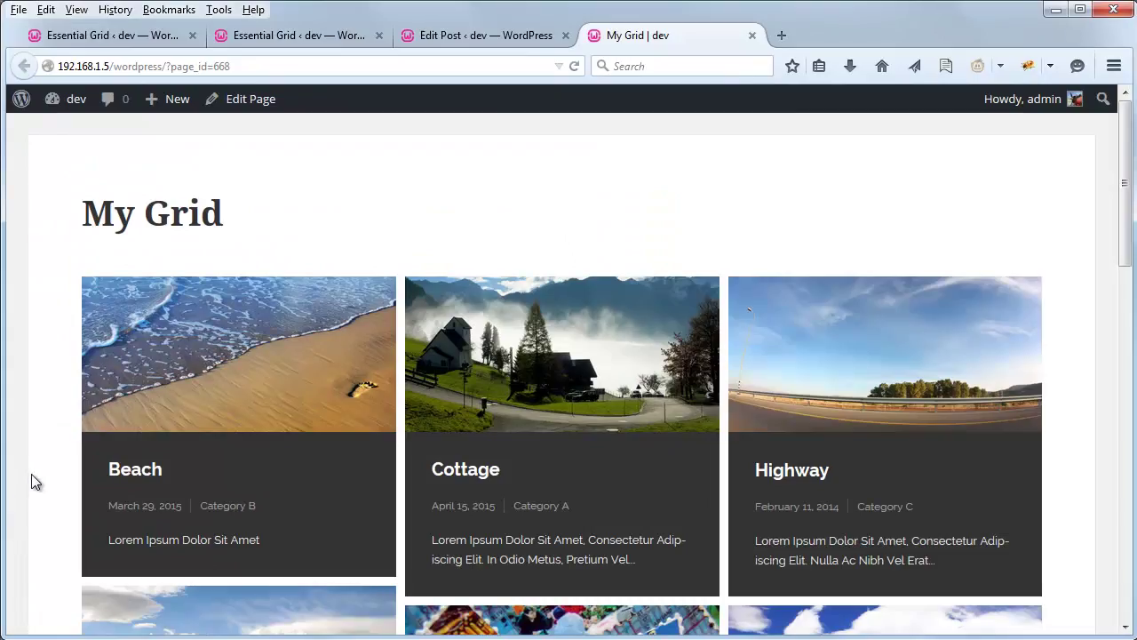
# Step: Check the excerpt layer's Limit By setting in the Cleveland skin editor
pyautogui.scroll(-2, 31, 474)
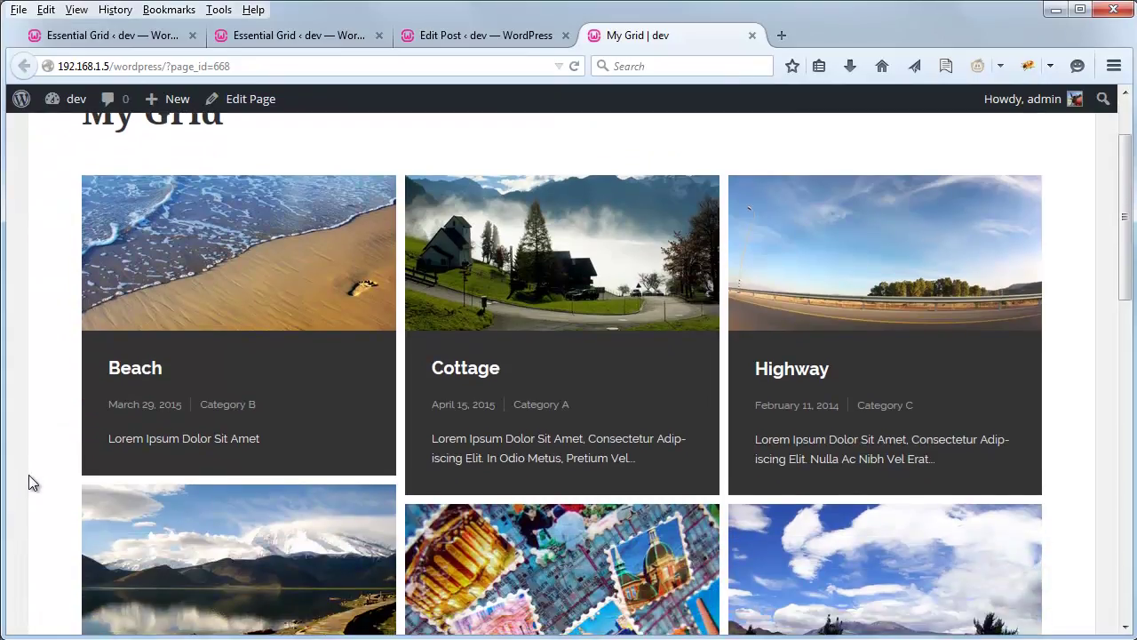
pyautogui.moveTo(466, 477)
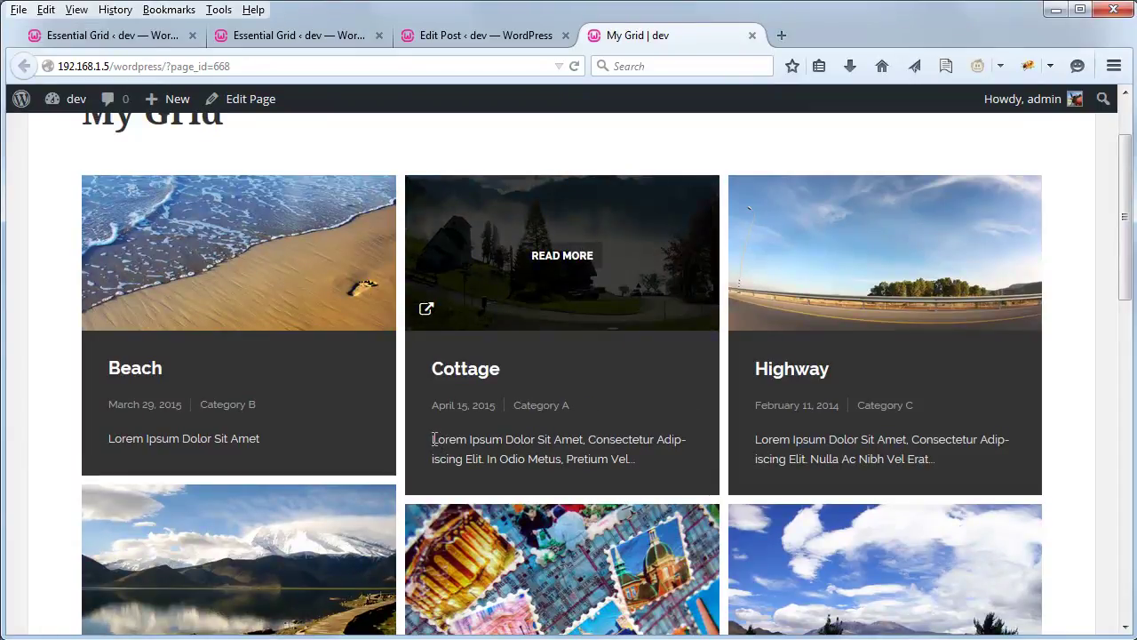
pyautogui.click(287, 35)
pyautogui.scroll(-1, 628, 462)
pyautogui.scroll(-3, 628, 462)
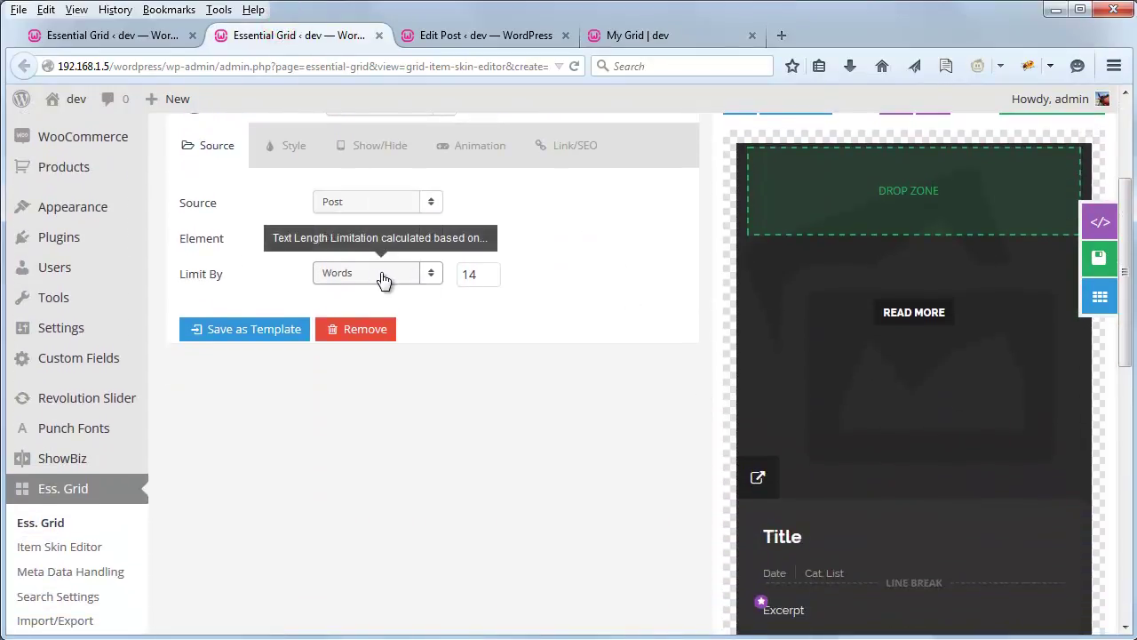
# Step: Scroll the full-width My Grid page to compare the three columns and Beach's shorter card
pyautogui.click(625, 35)
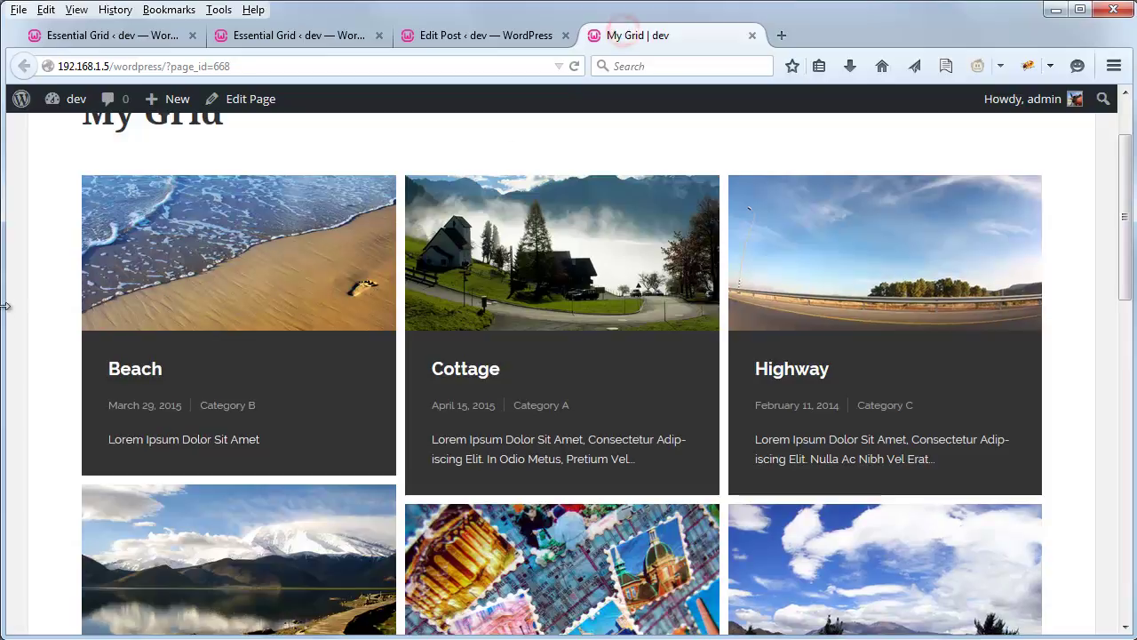
pyautogui.scroll(2, 35, 369)
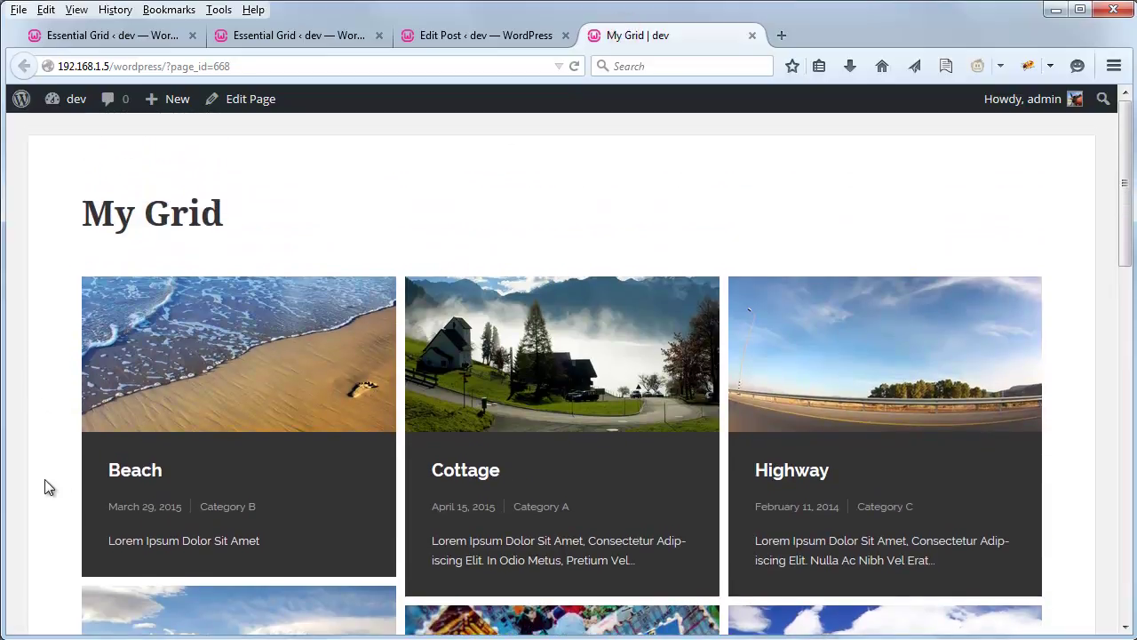
pyautogui.moveTo(121, 474)
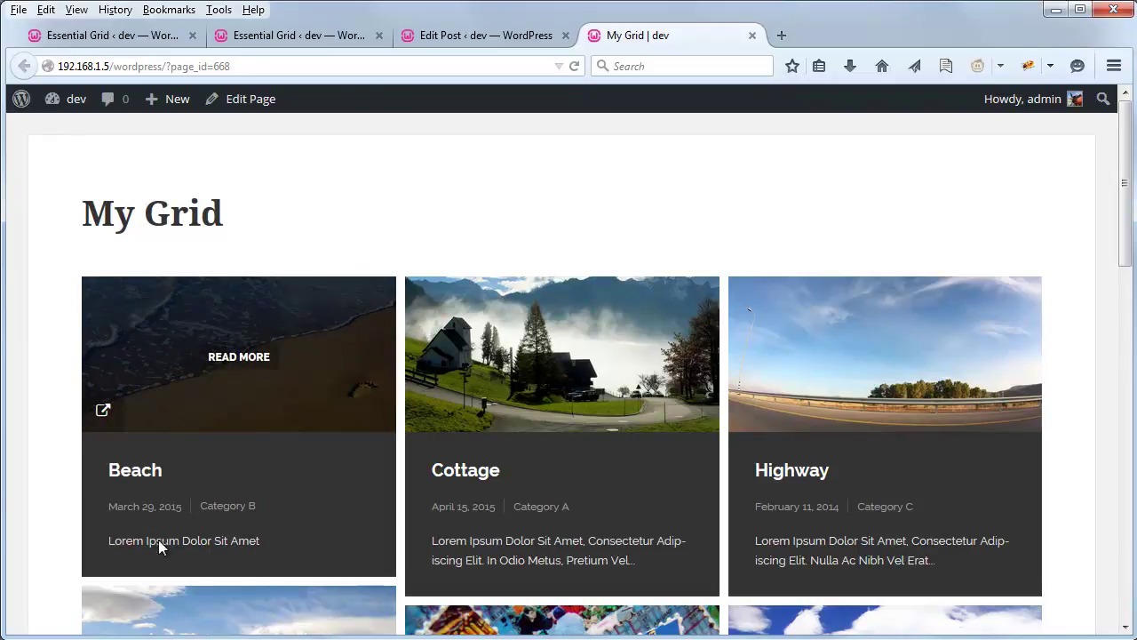
pyautogui.scroll(-2, 46, 505)
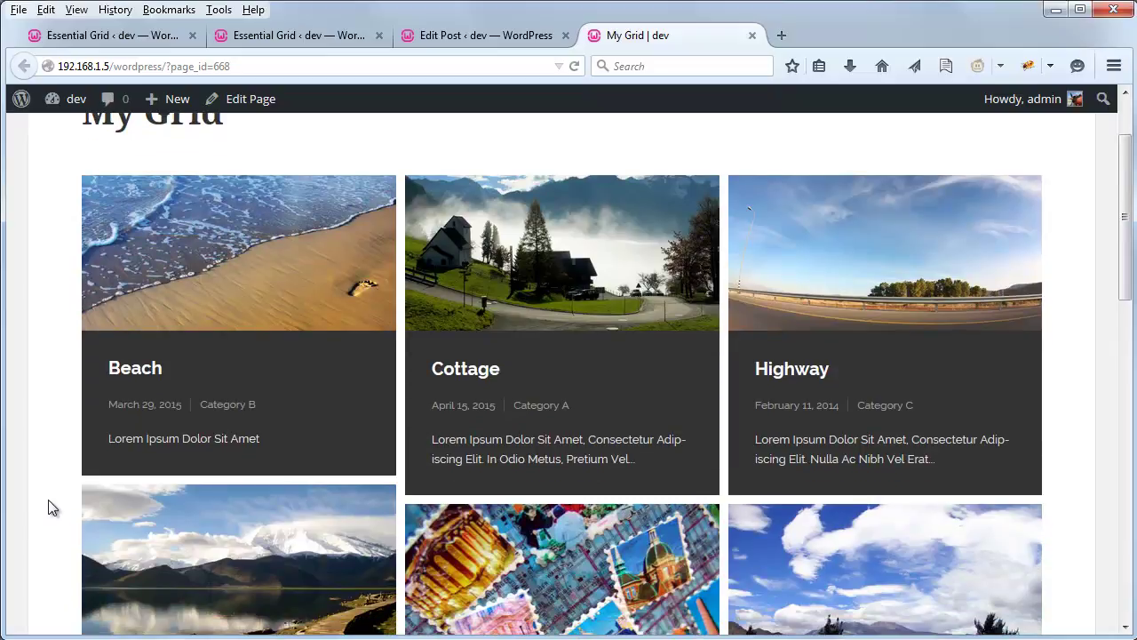
pyautogui.scroll(-2, 50, 449)
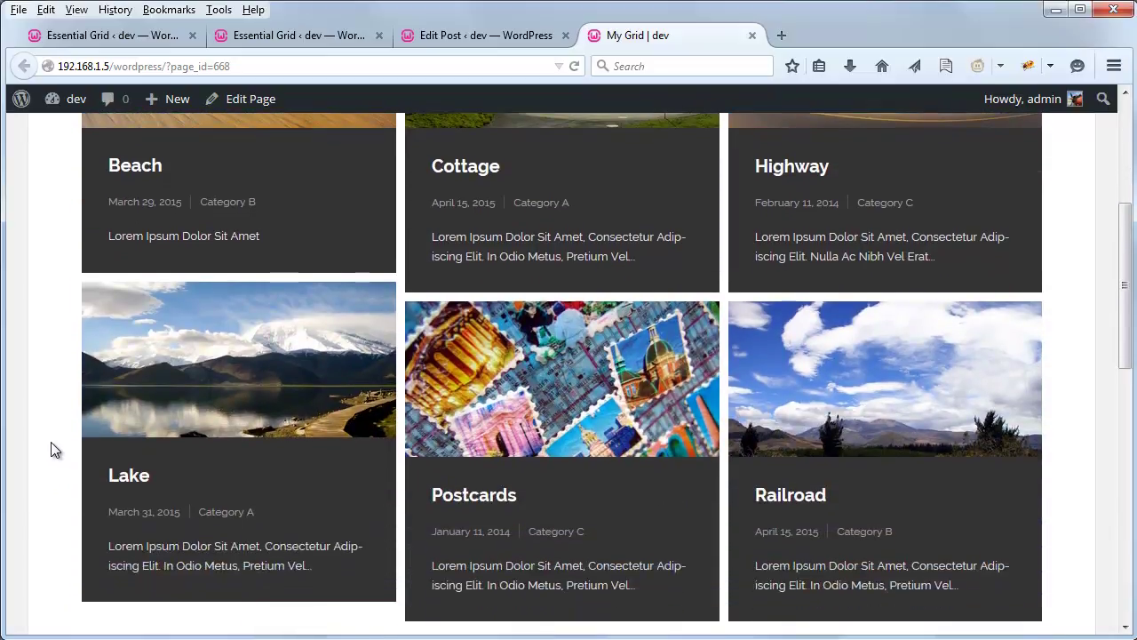
pyautogui.scroll(4, 59, 456)
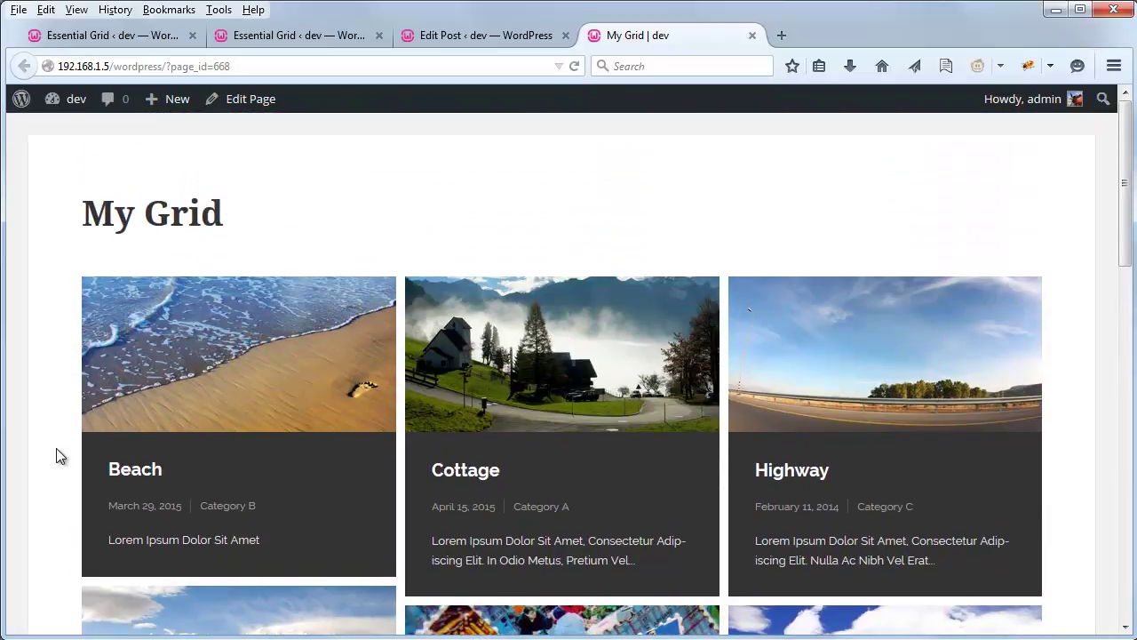
pyautogui.moveTo(111, 540)
pyautogui.scroll(-1, 61, 459)
pyautogui.scroll(1, 64, 356)
# Step: Copy the Excerpt layer's Class label in the Cleveland skin editor
pyautogui.click(274, 35)
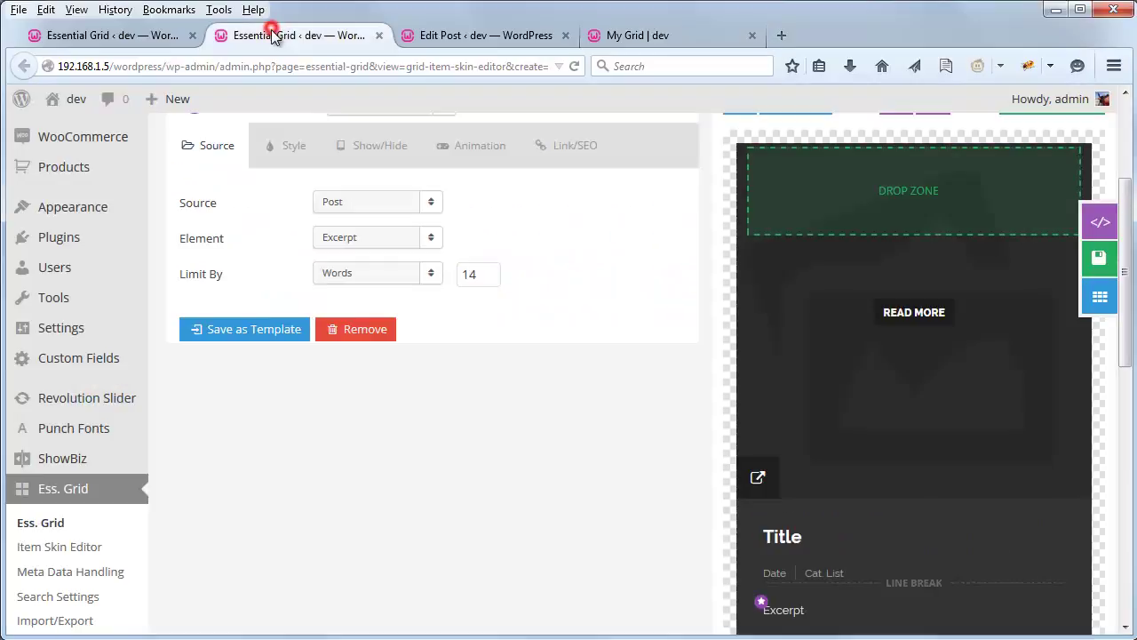
pyautogui.scroll(-2, 673, 485)
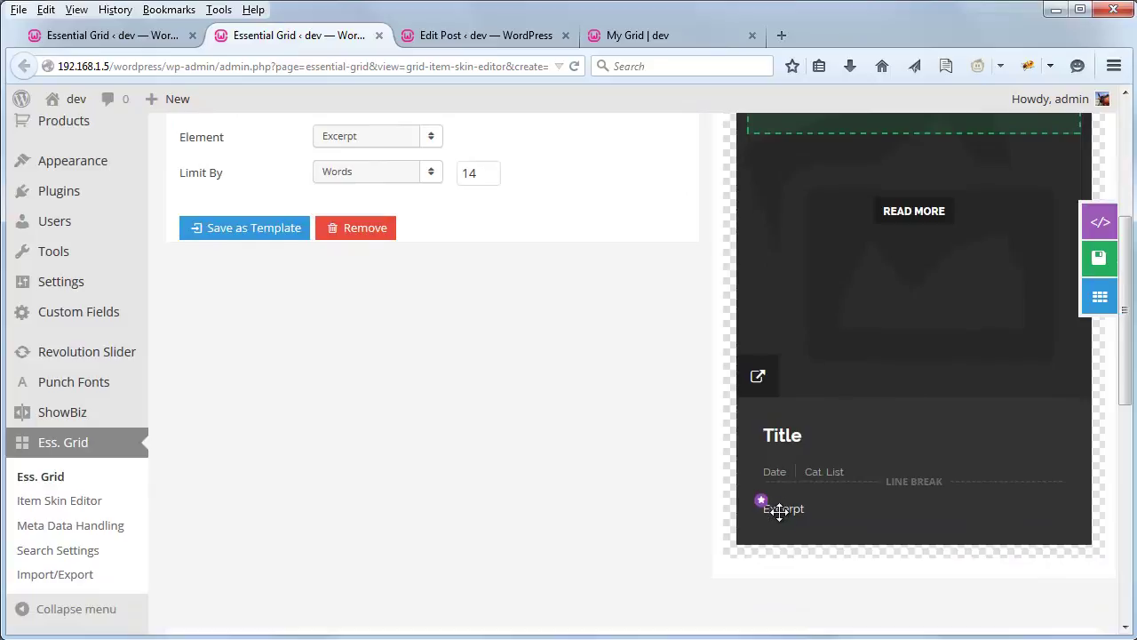
pyautogui.scroll(6, 620, 491)
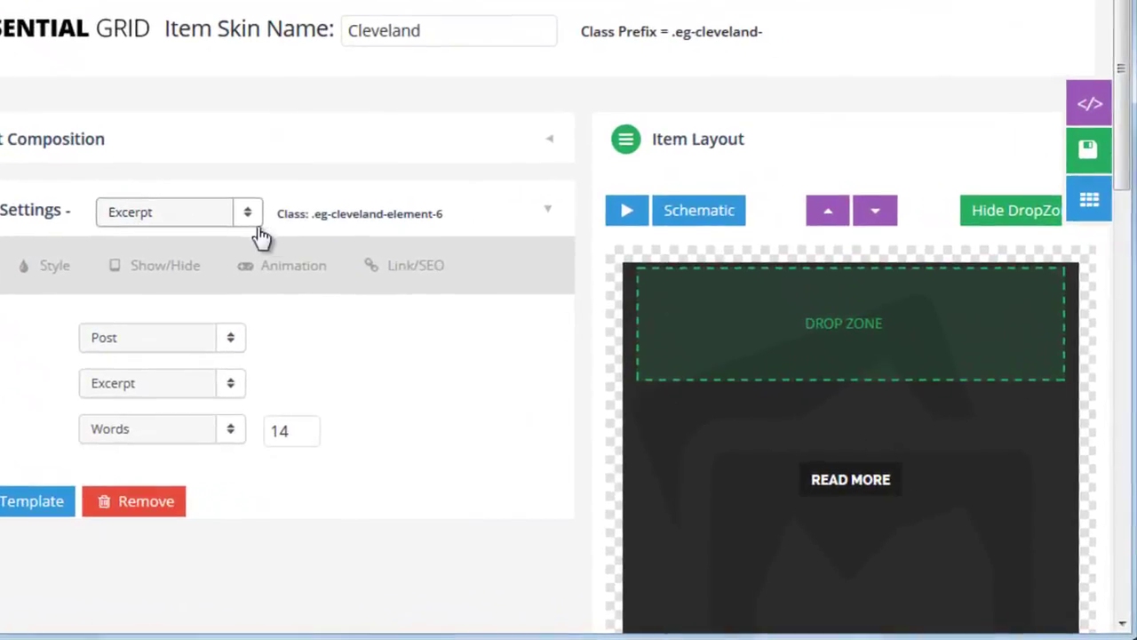
pyautogui.tripleClick(310, 214)
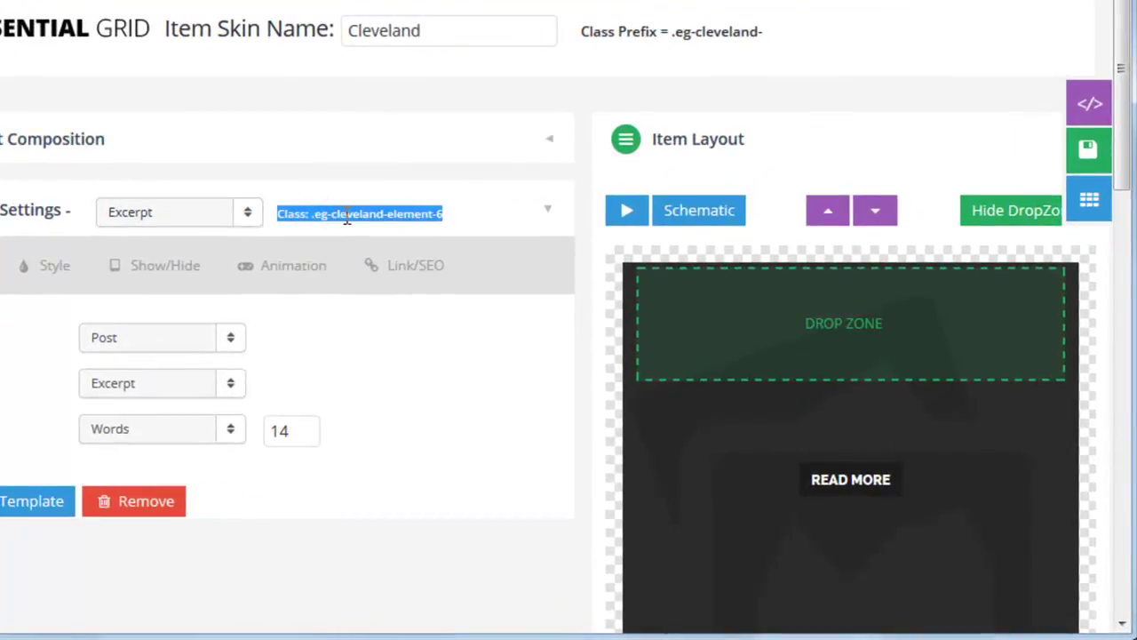
pyautogui.rightClick(346, 218)
pyautogui.click(401, 233)
# Step: Paste the label into Notepad and copy only the class name .eg-cleveland-element-6
pyautogui.hotkey('alt', 'Tab')
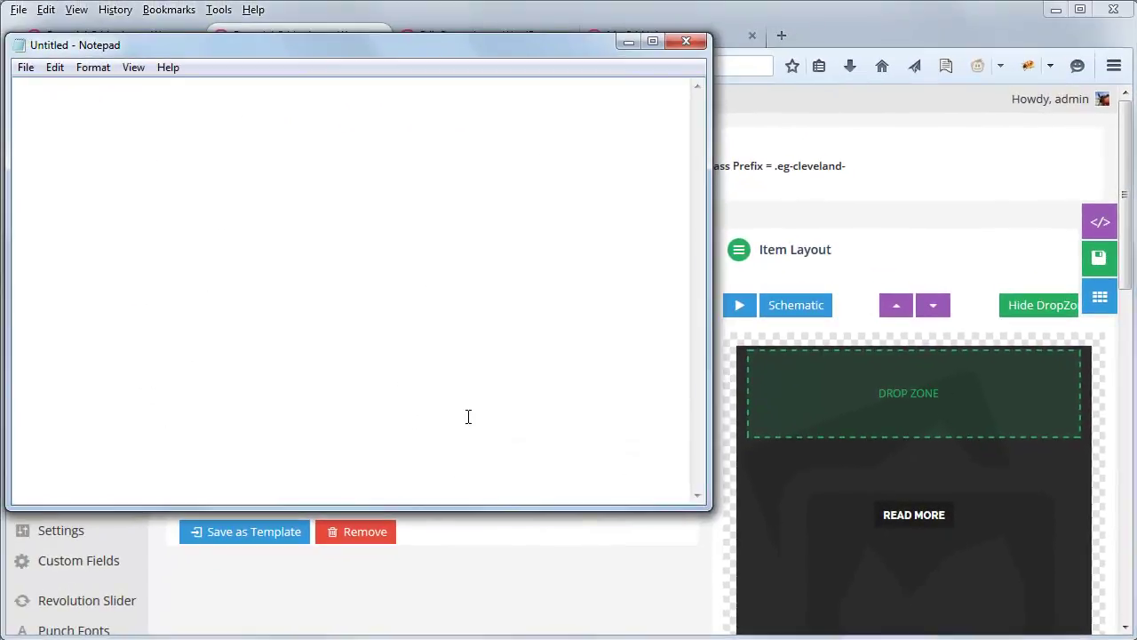
pyautogui.hotkey('ctrl', 'v')
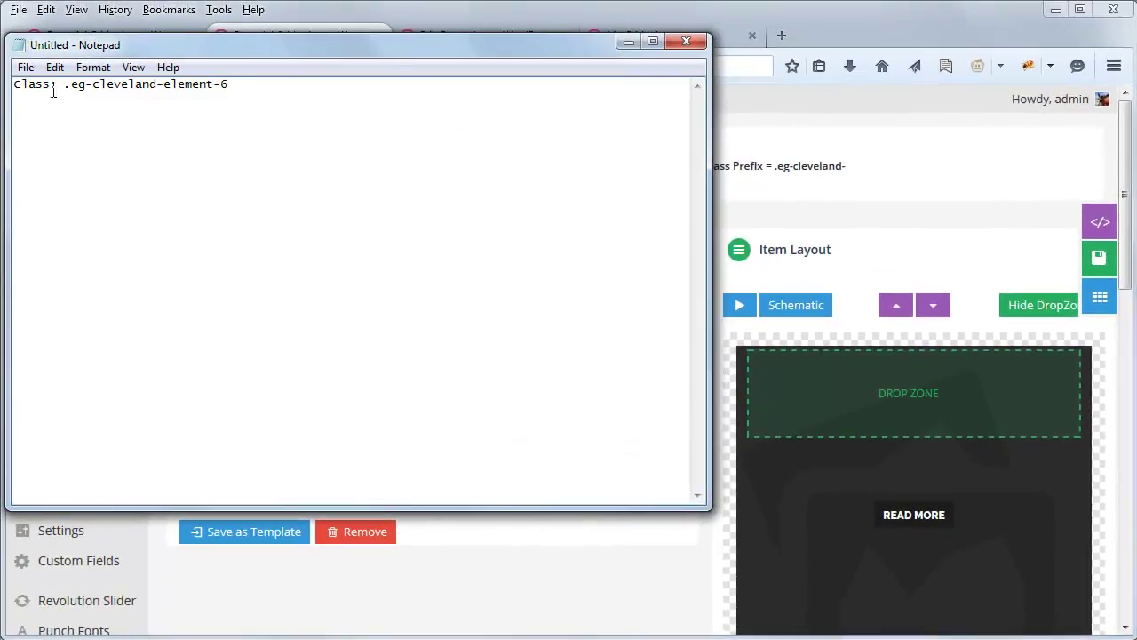
pyautogui.moveTo(65, 85); pyautogui.dragTo(312, 83)
pyautogui.rightClick(184, 86)
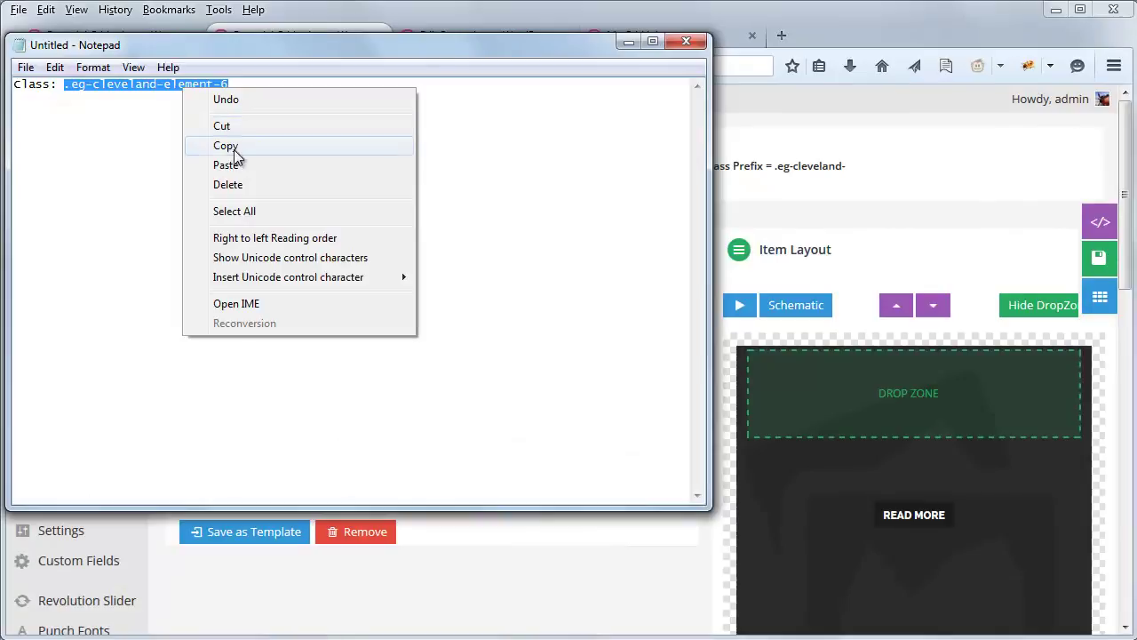
pyautogui.click(234, 148)
# Step: Add '.eg-cleveland-element-6 {min-height: 55px}' on line 4 of the custom CSS, saving CSS and skin
pyautogui.click(629, 42)
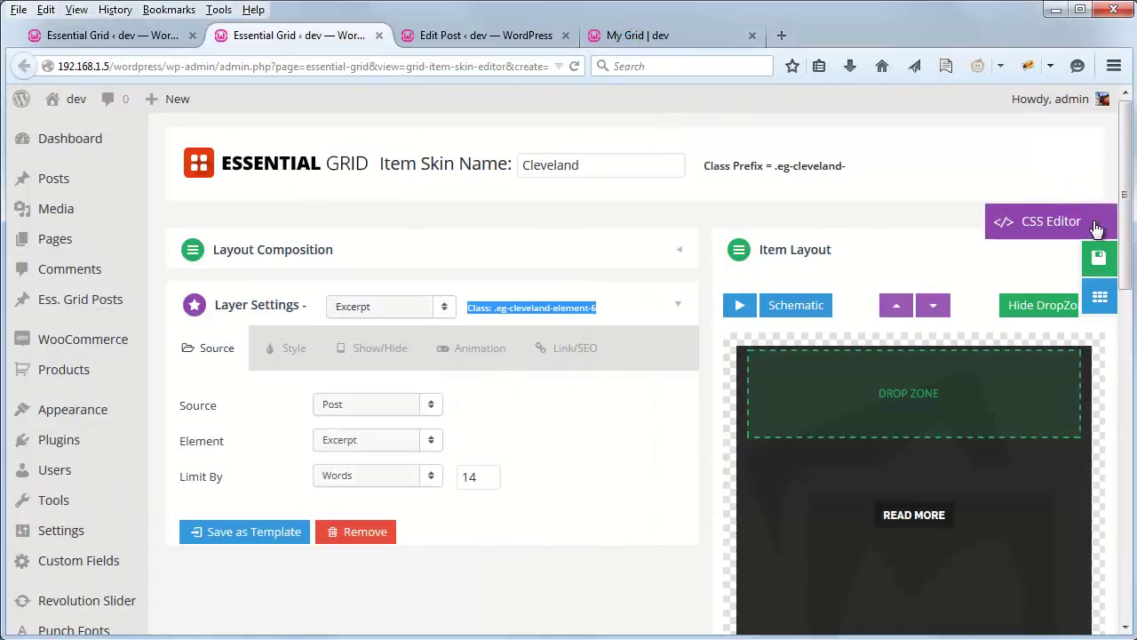
pyautogui.click(1094, 221)
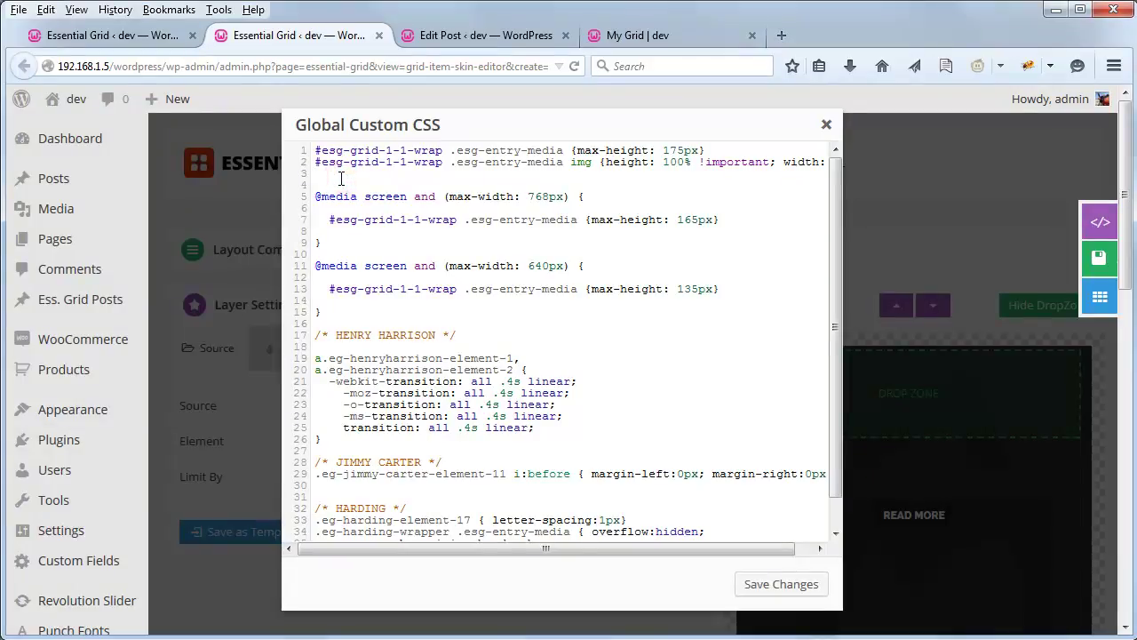
pyautogui.press('Return')
pyautogui.hotkey('ctrl', 'v')
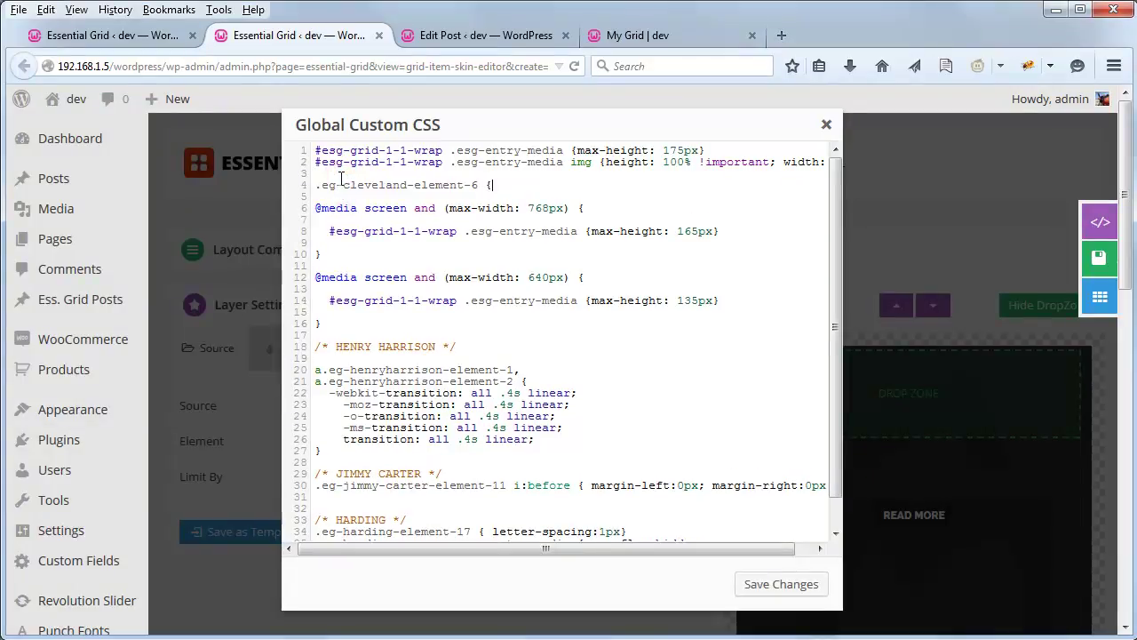
pyautogui.write('{min-height: 55px')
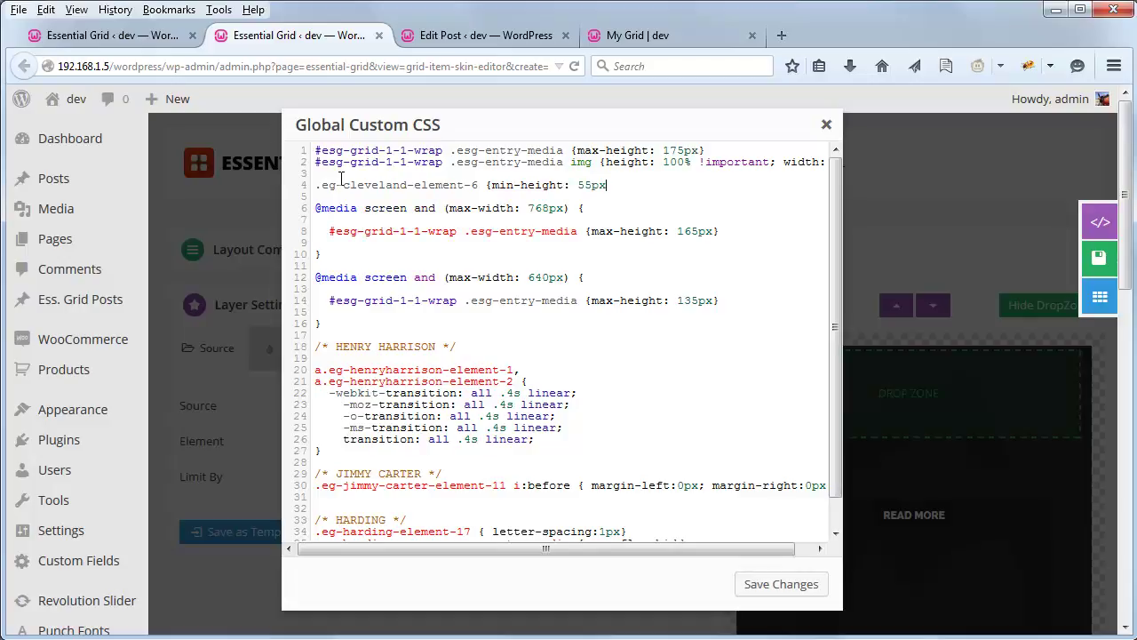
pyautogui.write('}')
pyautogui.click(766, 590)
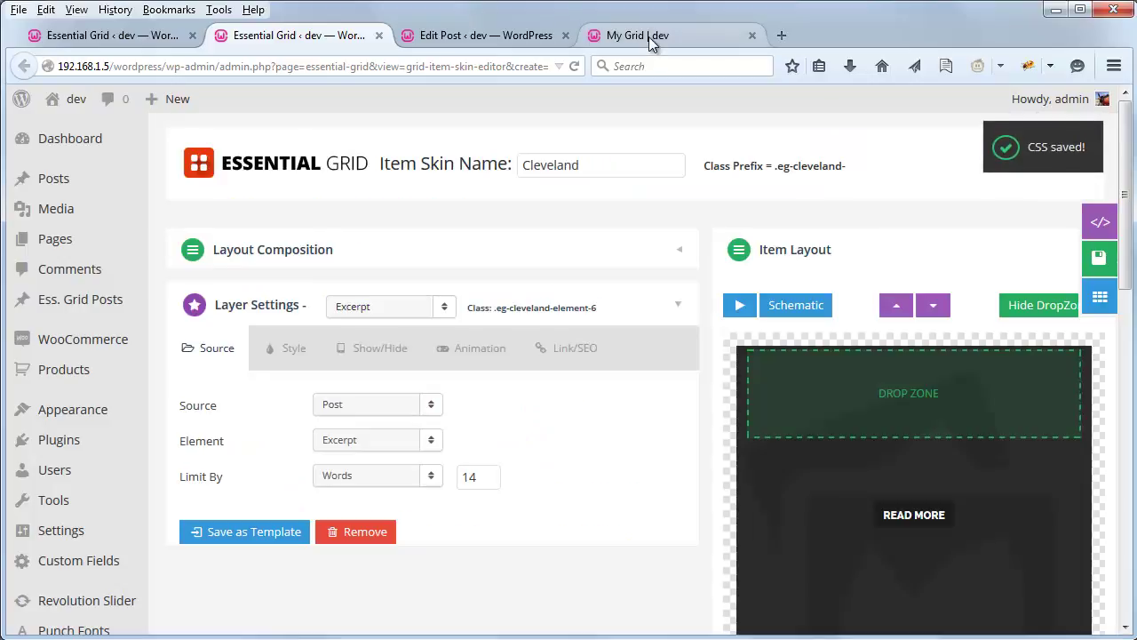
pyautogui.click(1099, 267)
# Step: Scroll My Grid to compare the Beach, Cottage and Highway card heights
pyautogui.click(649, 39)
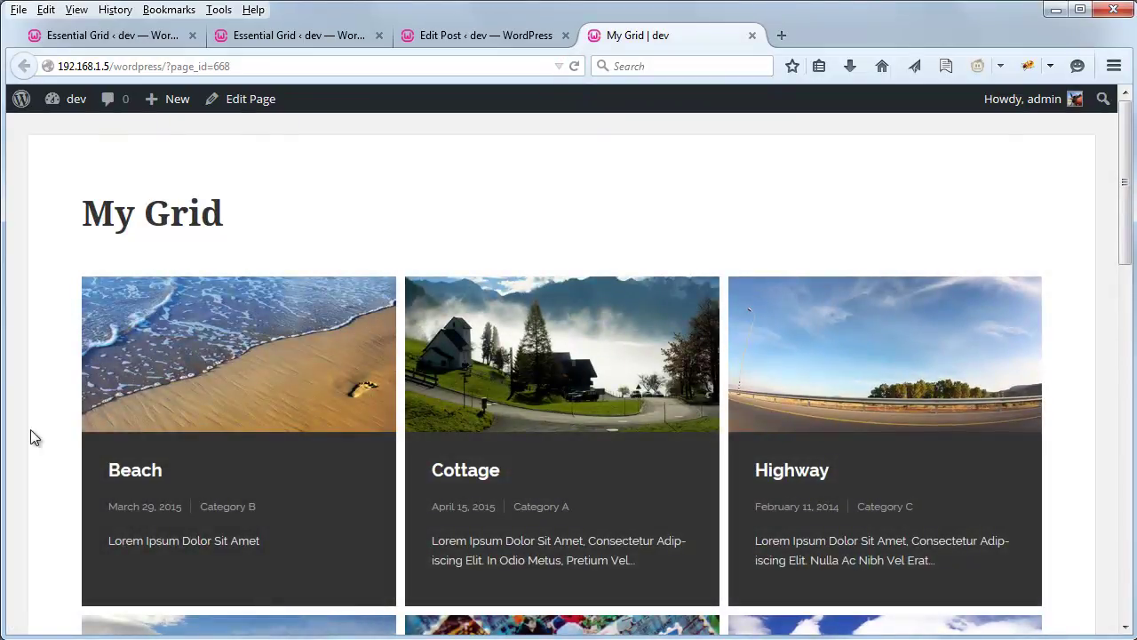
pyautogui.scroll(-4, 41, 384)
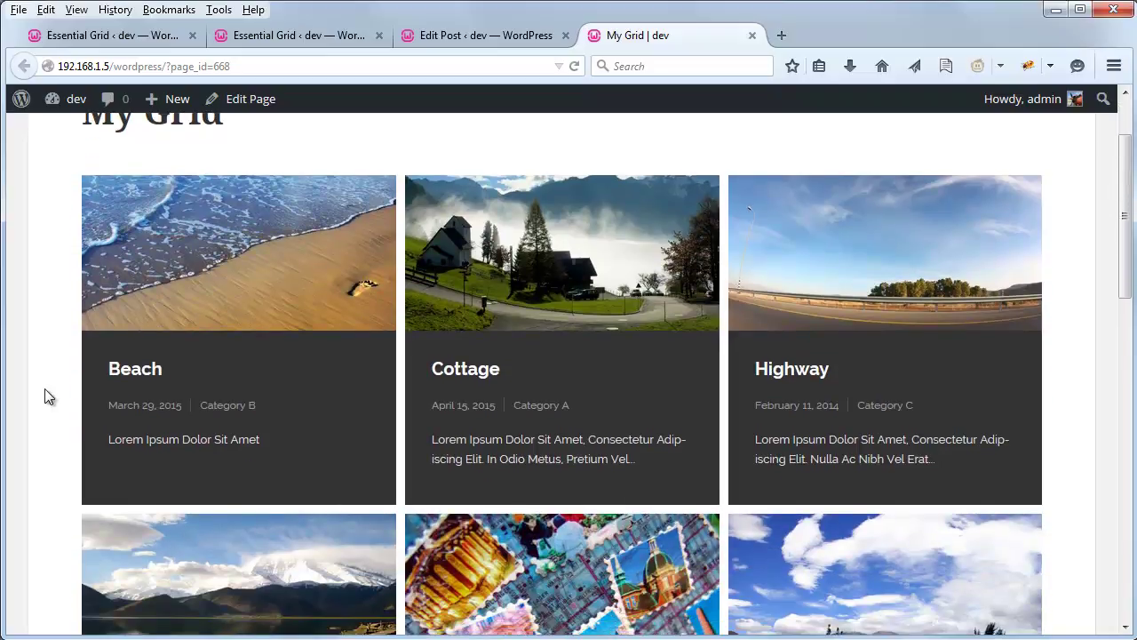
pyautogui.scroll(3, 45, 388)
pyautogui.scroll(1, 45, 389)
pyautogui.moveTo(140, 540)
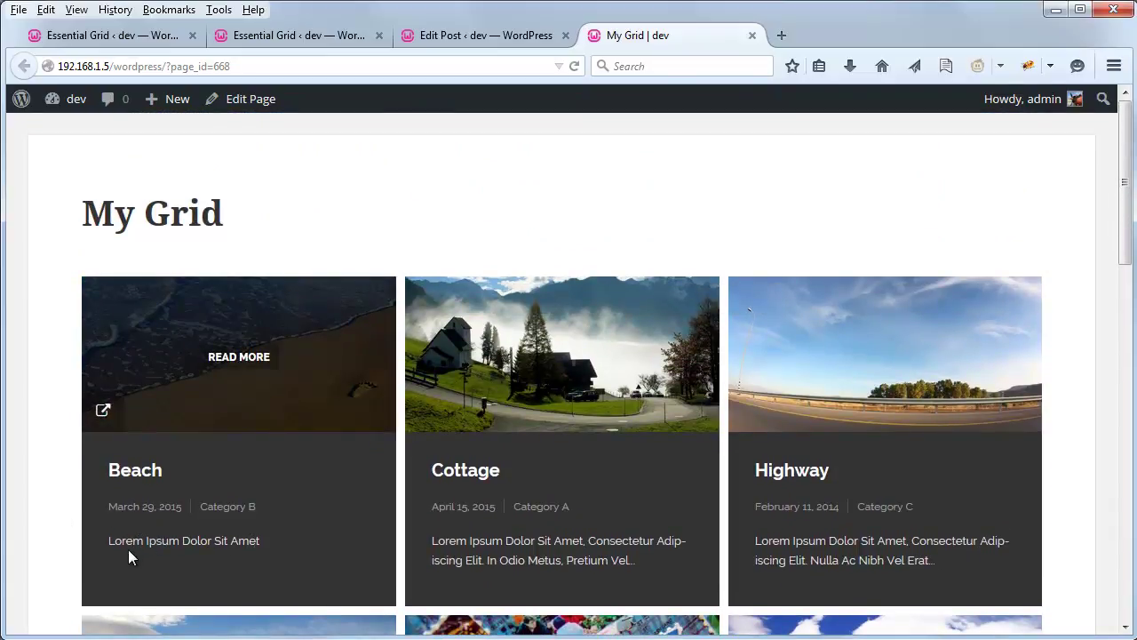
pyautogui.scroll(-2, 125, 550)
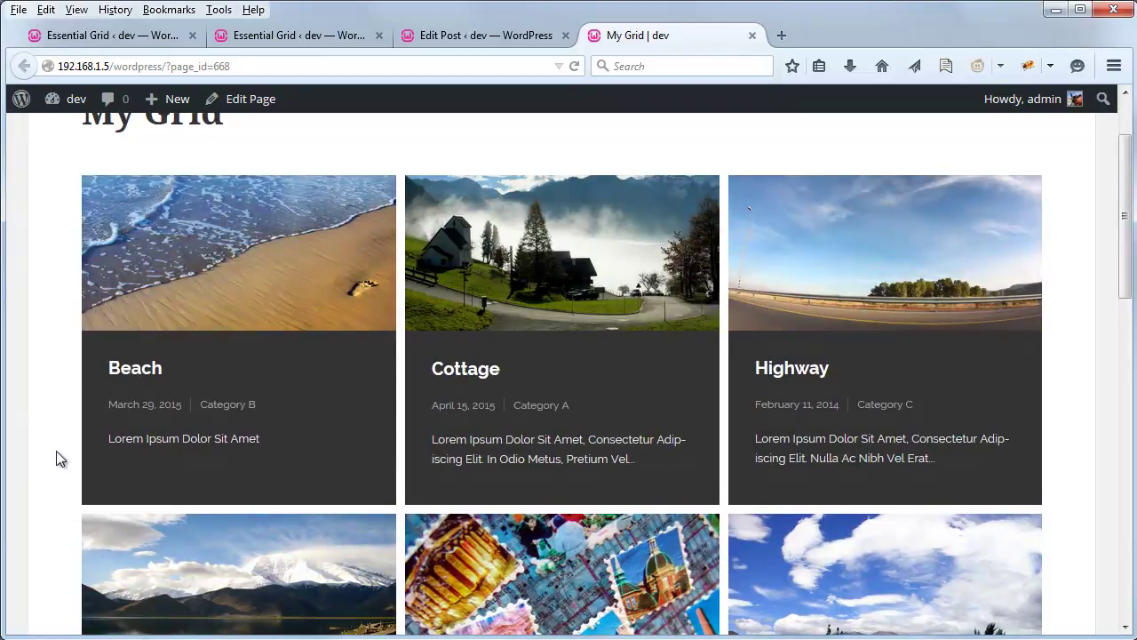
pyautogui.scroll(-6, 54, 450)
pyautogui.scroll(4, 50, 450)
pyautogui.scroll(5, 49, 450)
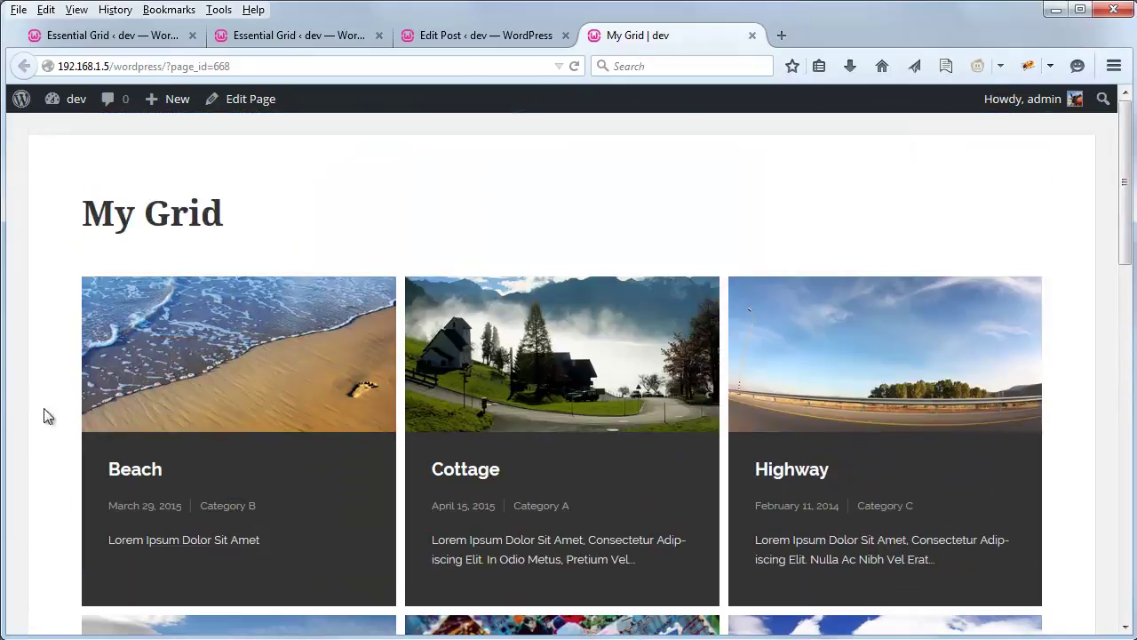
pyautogui.scroll(-2, 46, 462)
pyautogui.scroll(-1, 50, 466)
pyautogui.scroll(2, 51, 464)
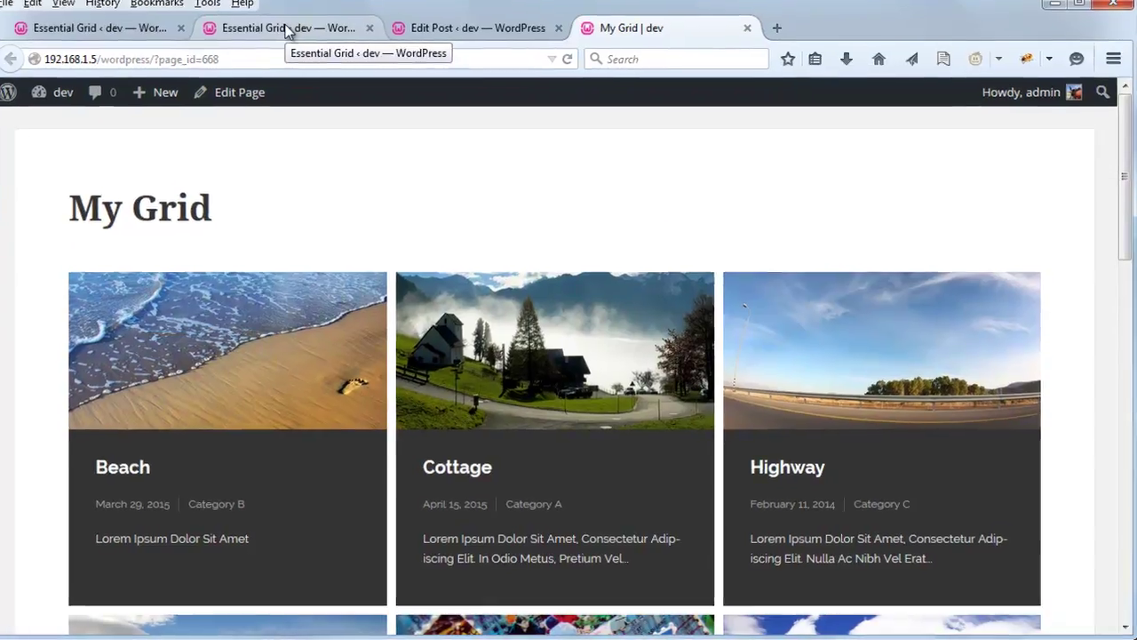
# Step: Copy the 55px excerpt min-height rule from line 4 of the custom CSS
pyautogui.click(295, 31)
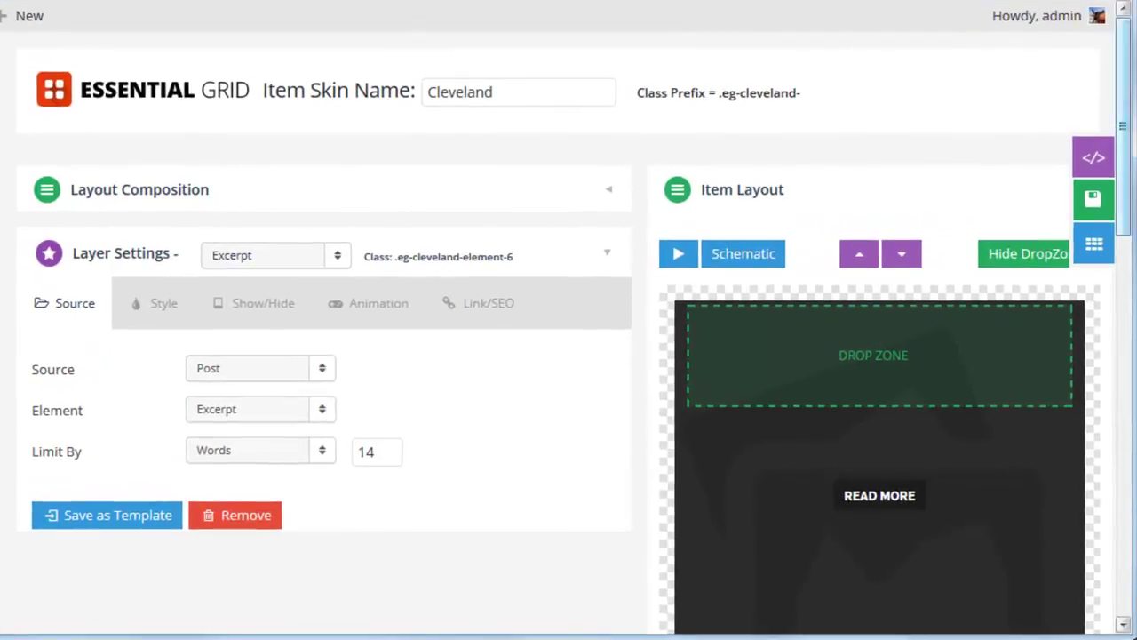
pyautogui.click(1085, 159)
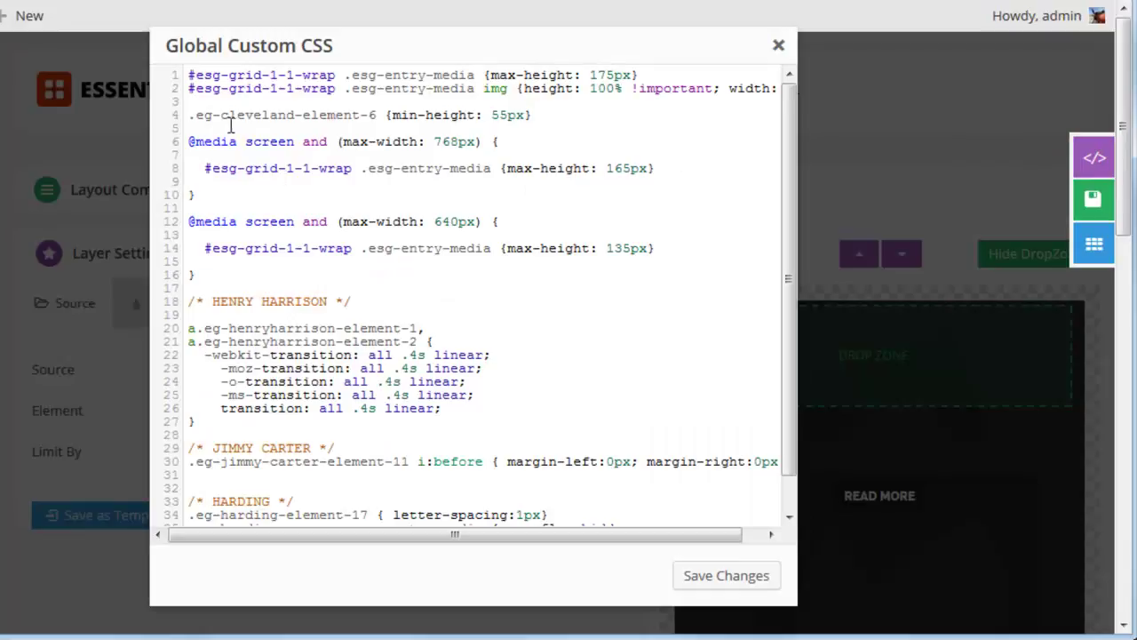
pyautogui.doubleClick(492, 115)
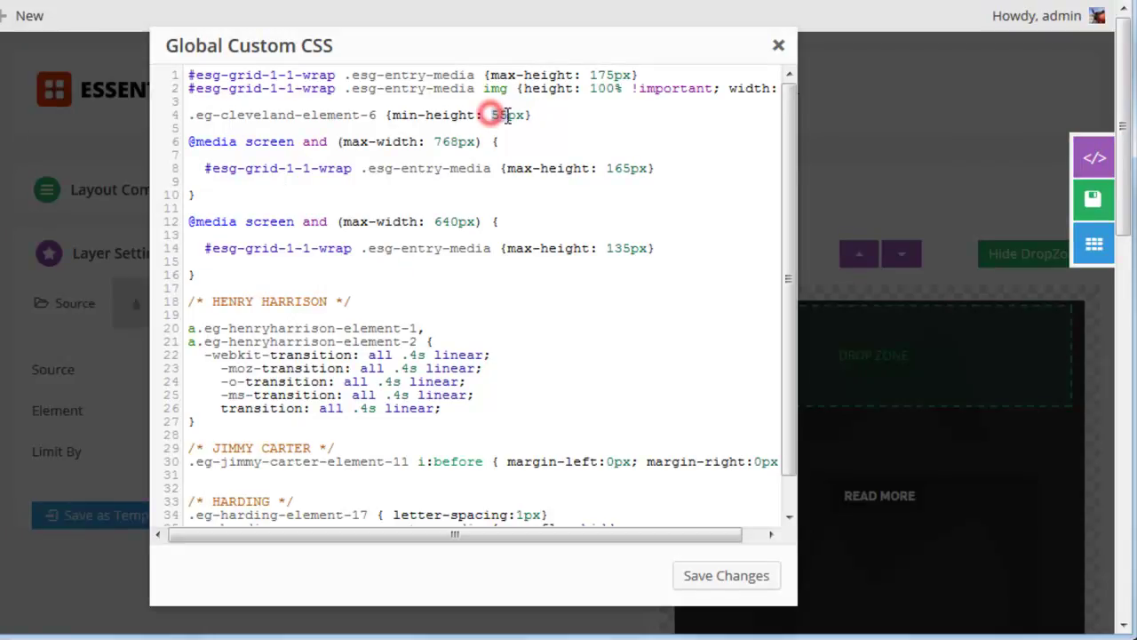
pyautogui.click(560, 114)
pyautogui.moveTo(565, 113); pyautogui.dragTo(157, 119)
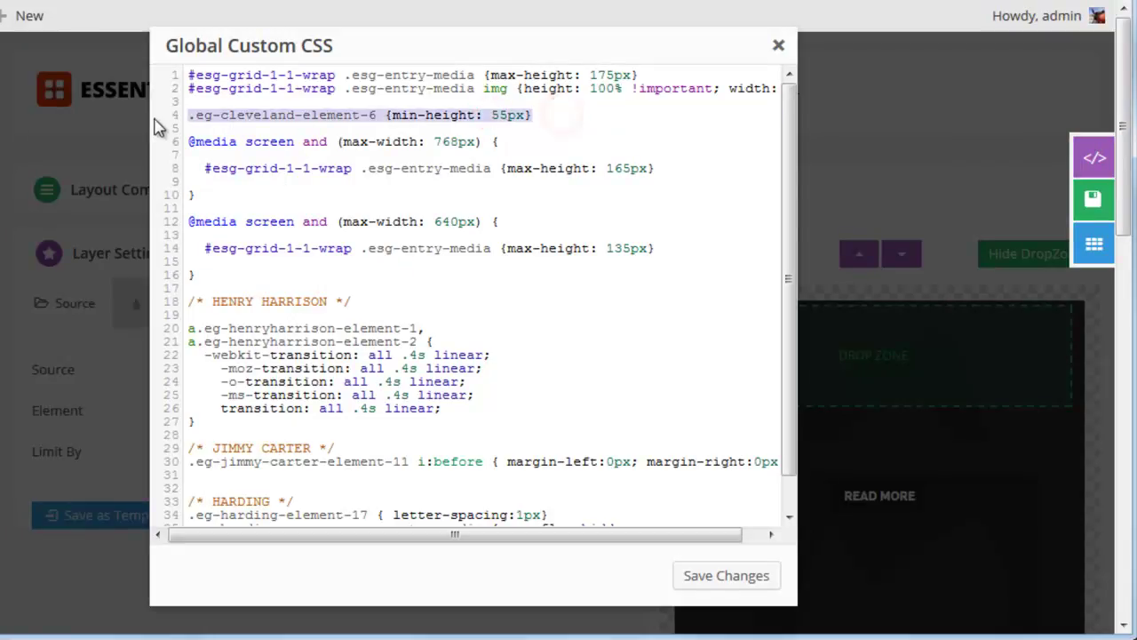
pyautogui.rightClick(333, 117)
pyautogui.click(368, 185)
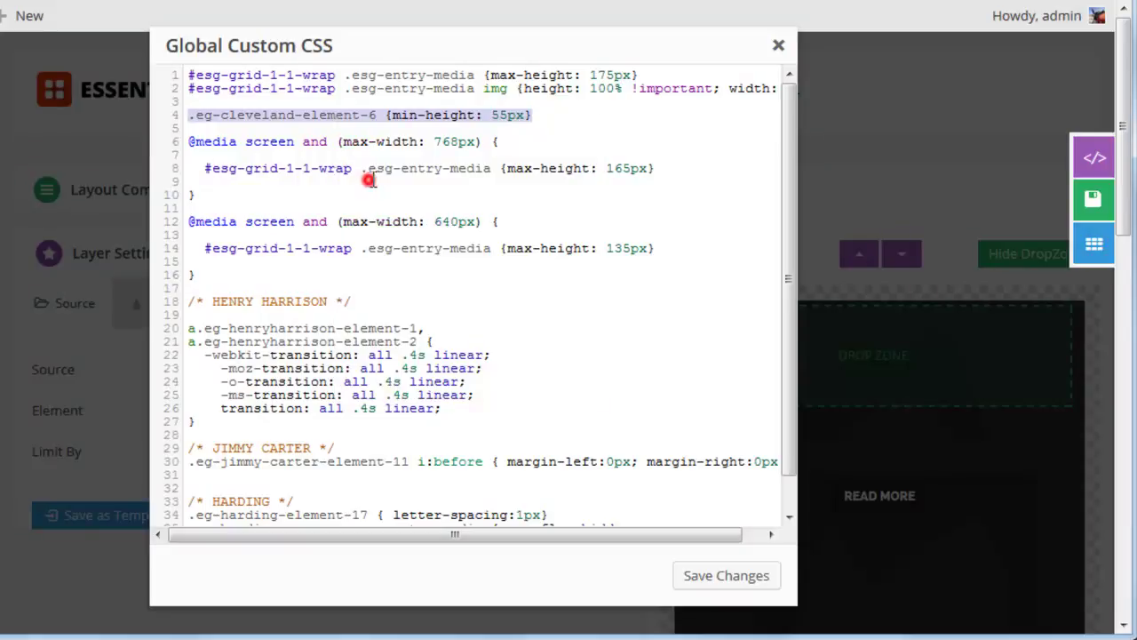
# Step: Paste the excerpt min-height rule into both the 768px and 640px media queries
pyautogui.click(670, 168)
pyautogui.press('Return')
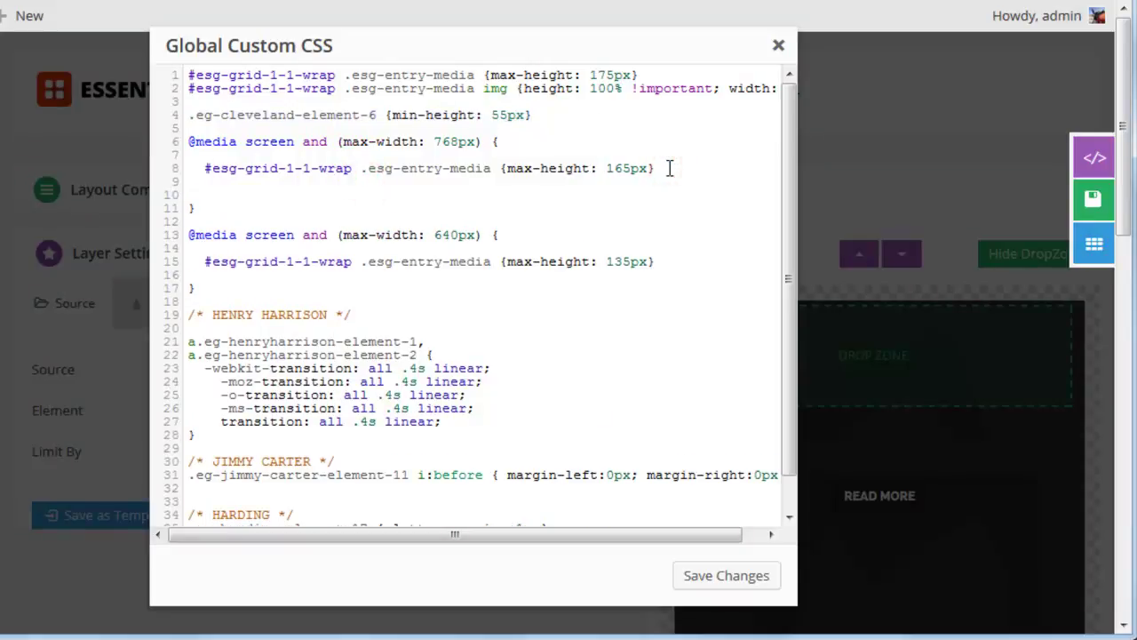
pyautogui.hotkey('ctrl', 'v')
pyautogui.click(653, 261)
pyautogui.press('Return')
pyautogui.hotkey('ctrl', 'v')
pyautogui.doubleClick(514, 181)
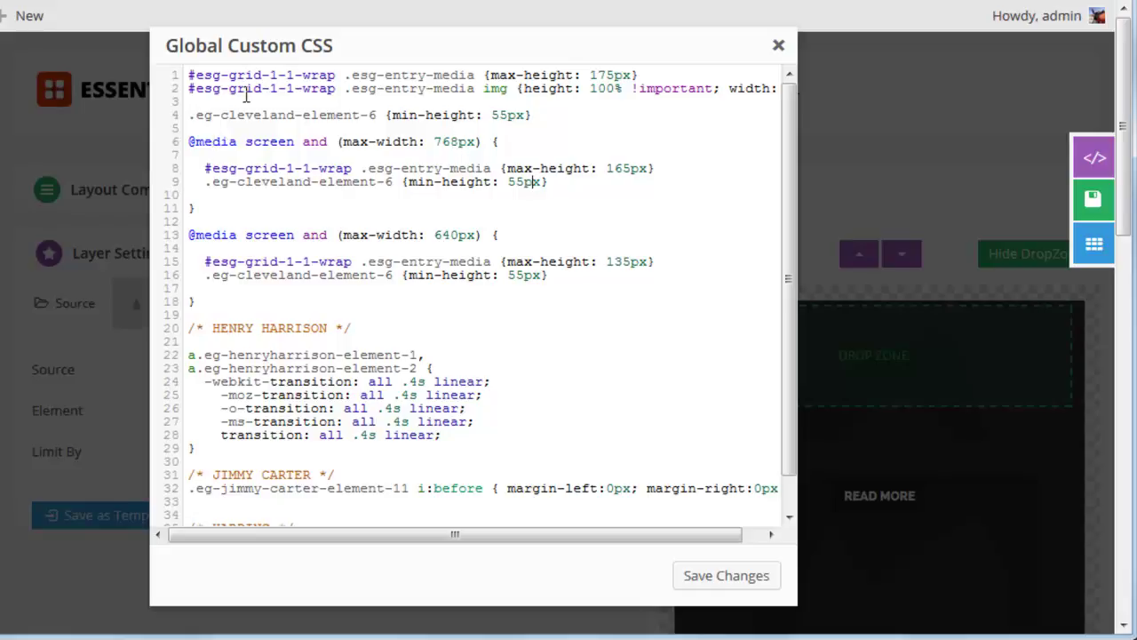
# Step: Prefix the excerpt rules on lines 4, 9 and 16 with #esg-grid-1-1-wrap
pyautogui.moveTo(338, 92); pyautogui.dragTo(189, 90)
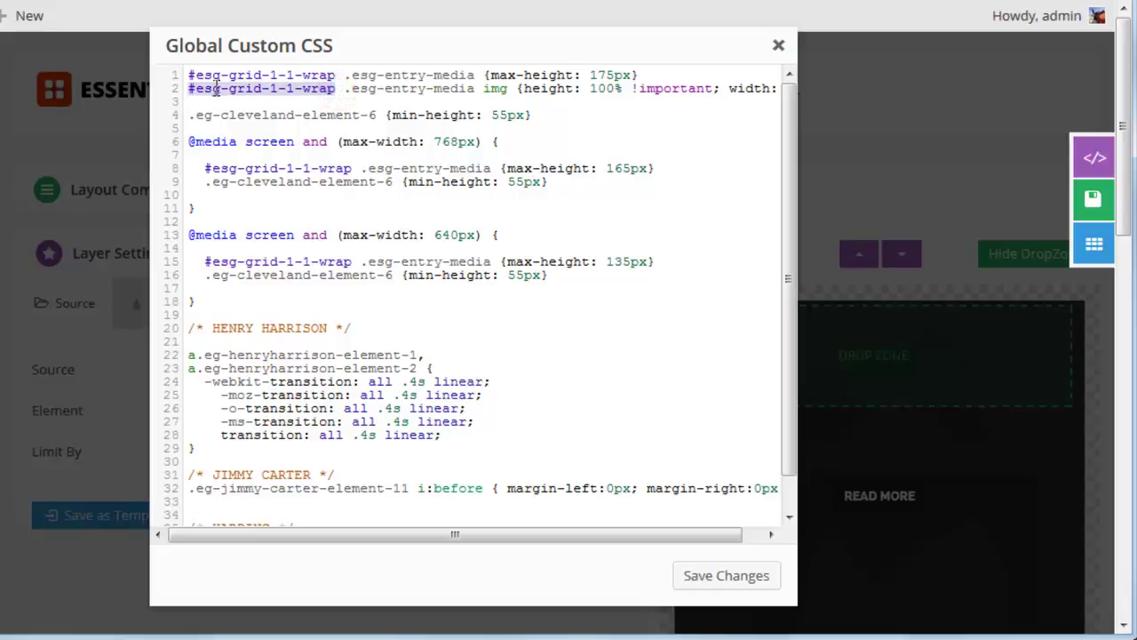
pyautogui.rightClick(218, 90)
pyautogui.click(267, 155)
pyautogui.click(185, 115)
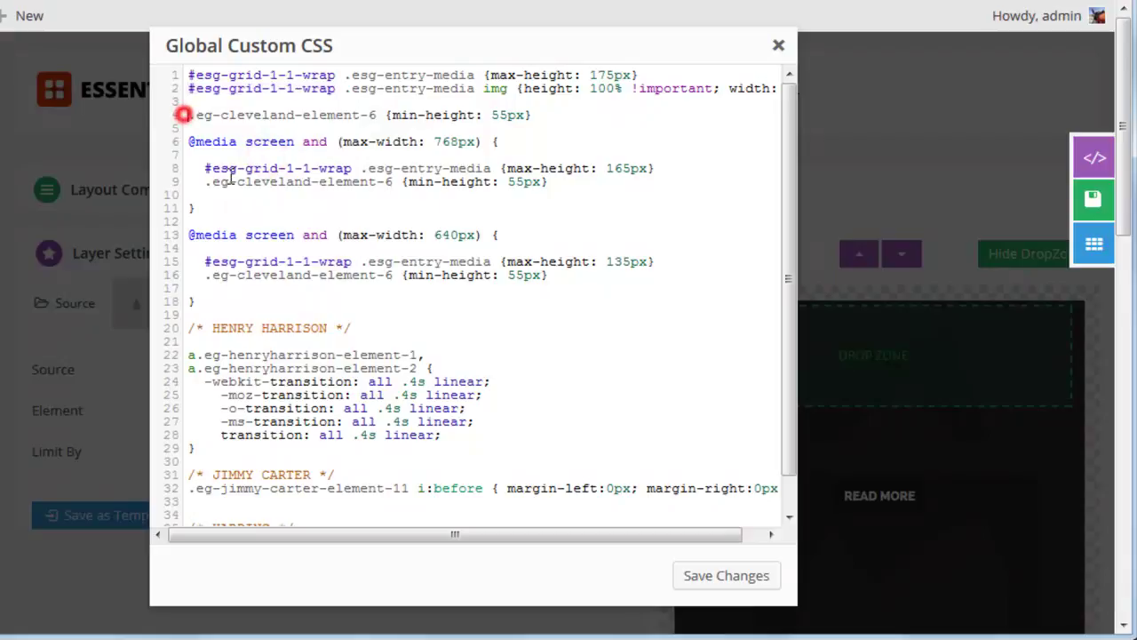
pyautogui.hotkey('ctrl', 'v')
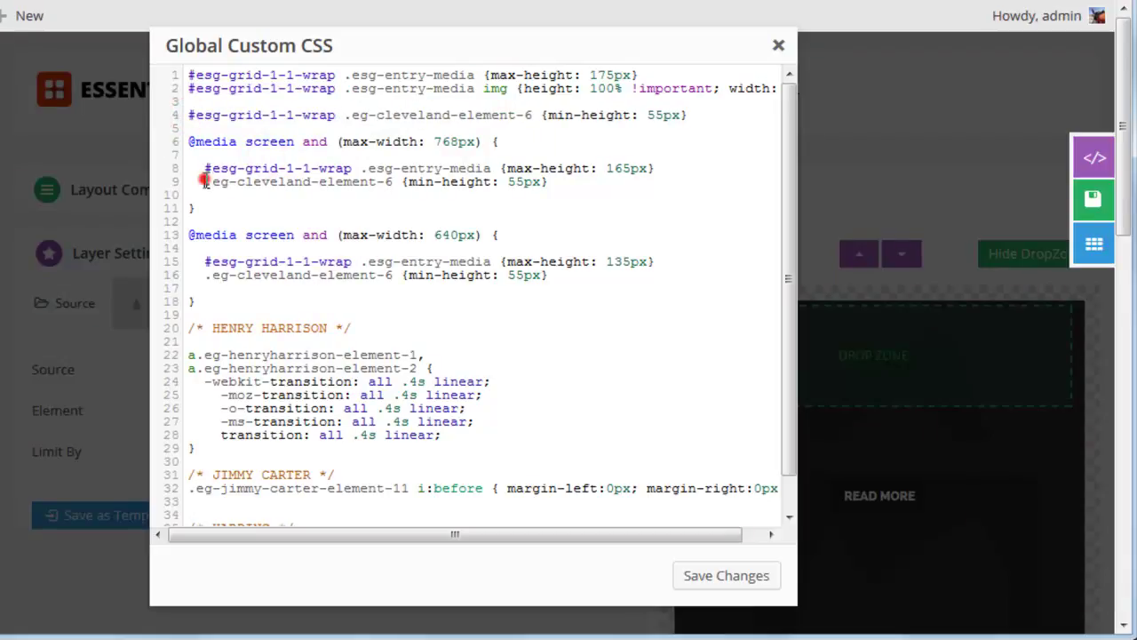
pyautogui.click(205, 181)
pyautogui.hotkey('ctrl', 'v')
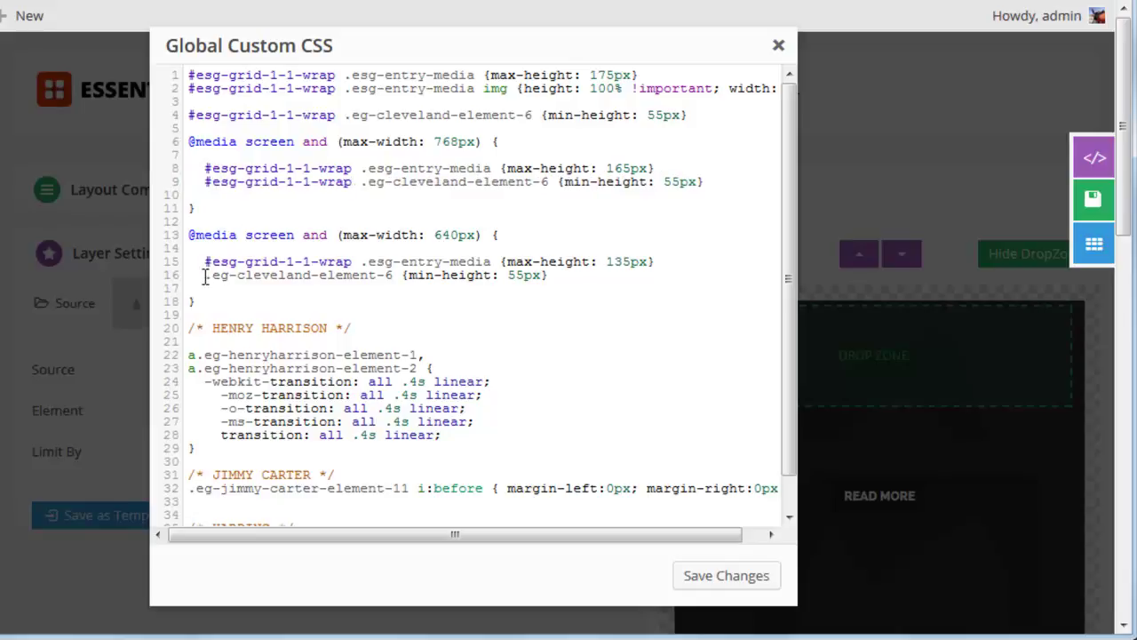
pyautogui.click(204, 276)
pyautogui.hotkey('ctrl', 'v')
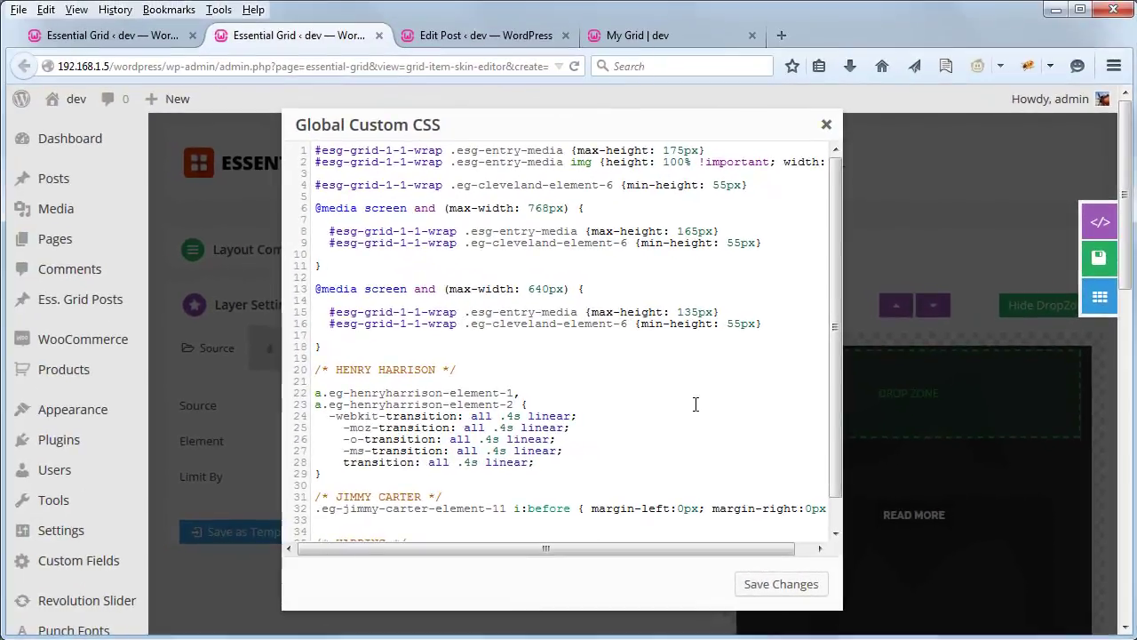